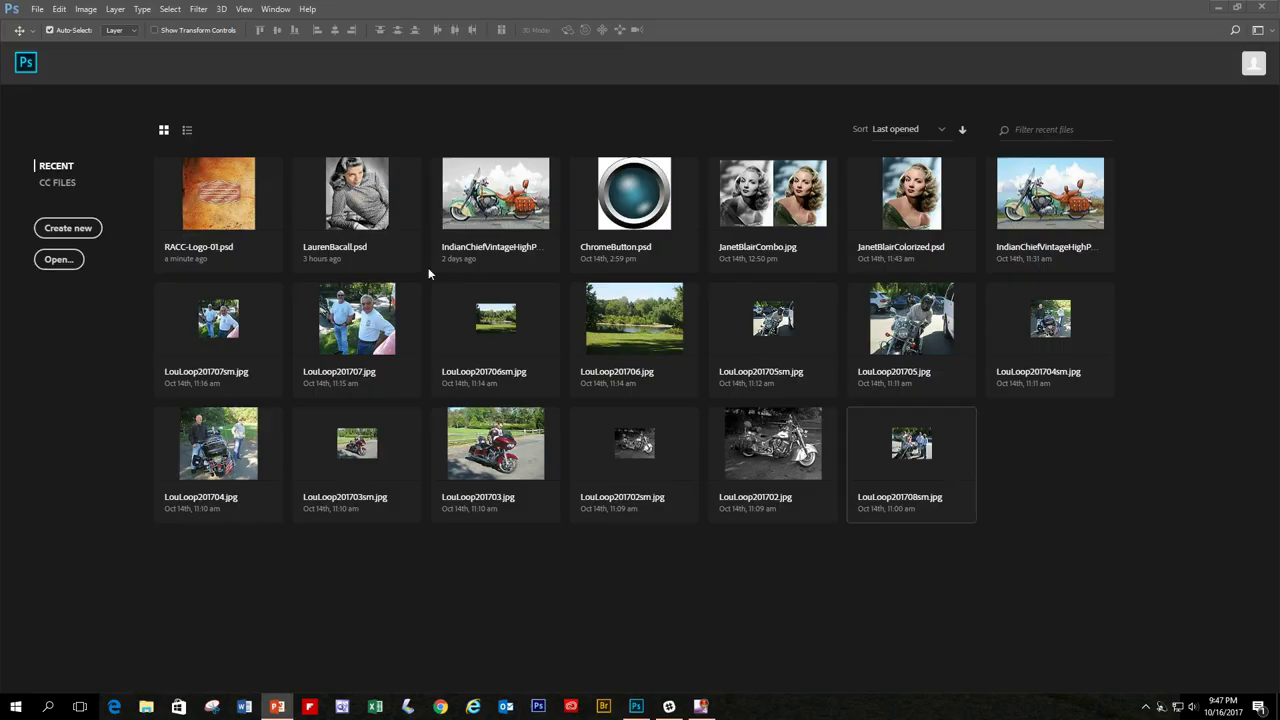
Create a new 1000 × 1000 px RGB document at 72 ppi with a white background
click(59, 260)
click(76, 231)
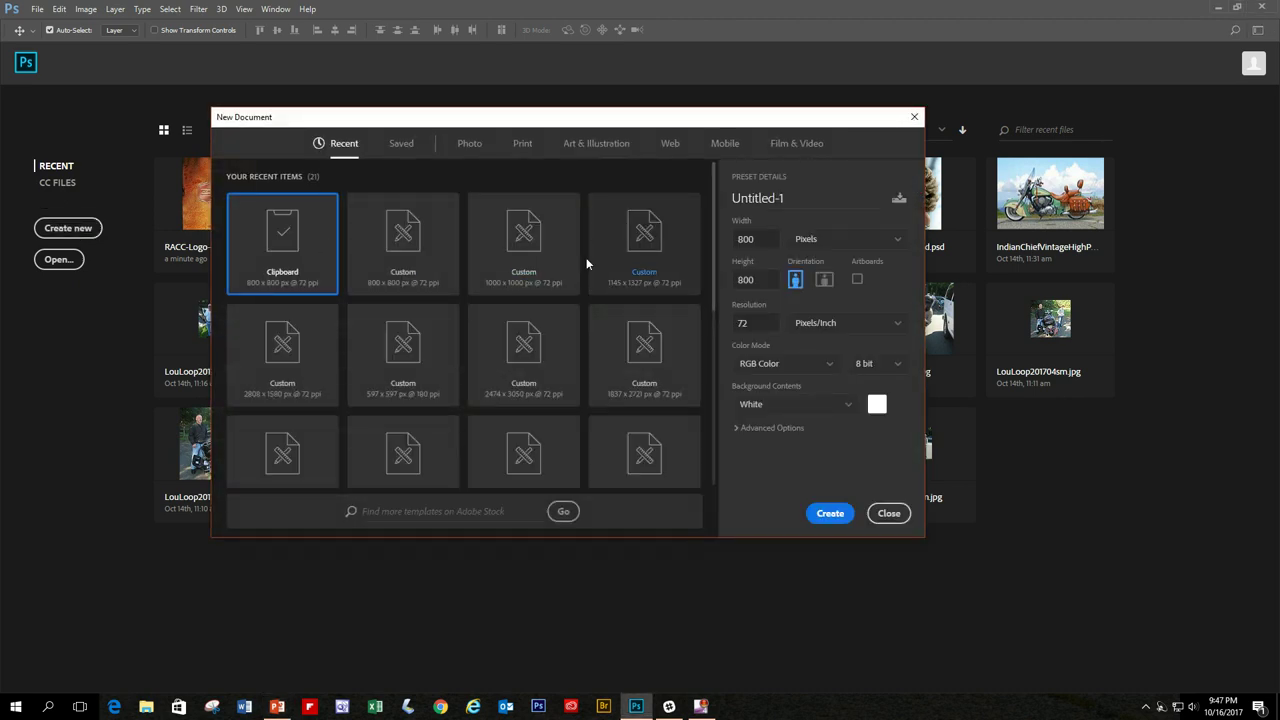
click(528, 281)
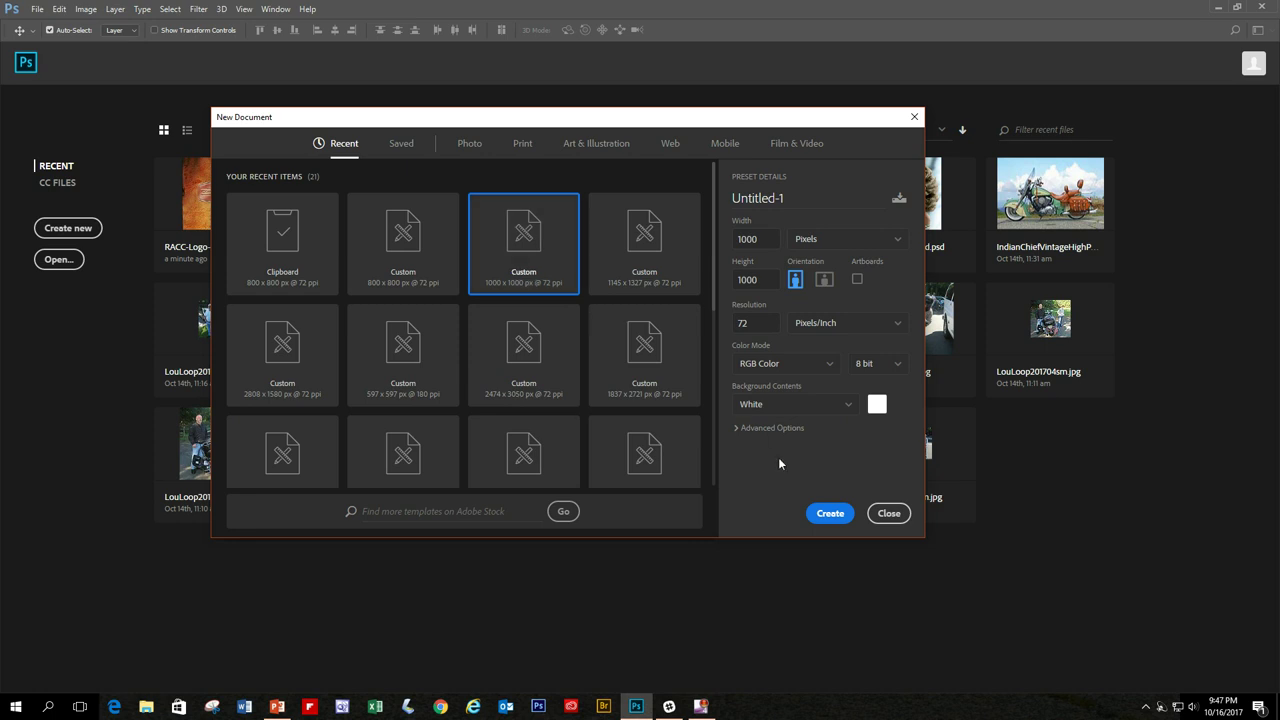
click(828, 515)
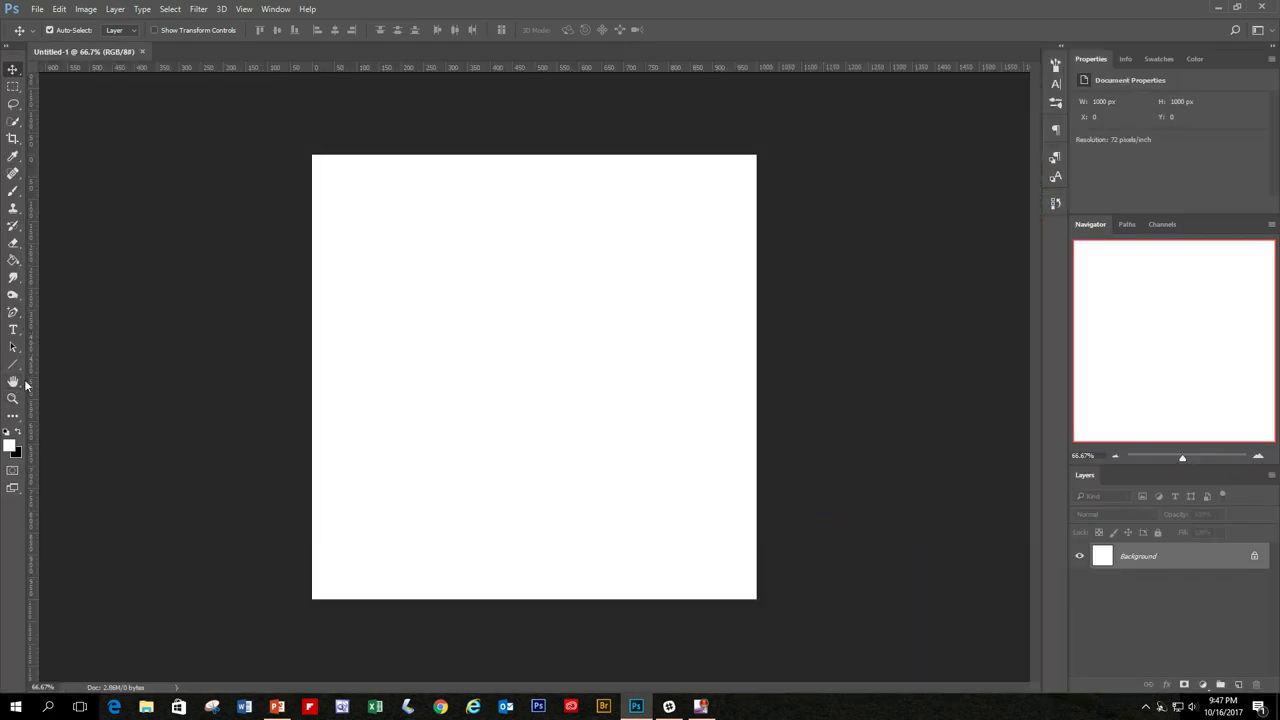
Draw a rounded rectangle about 953 × 587 px with a 30 px corner radius across the middle of the canvas
click(13, 364)
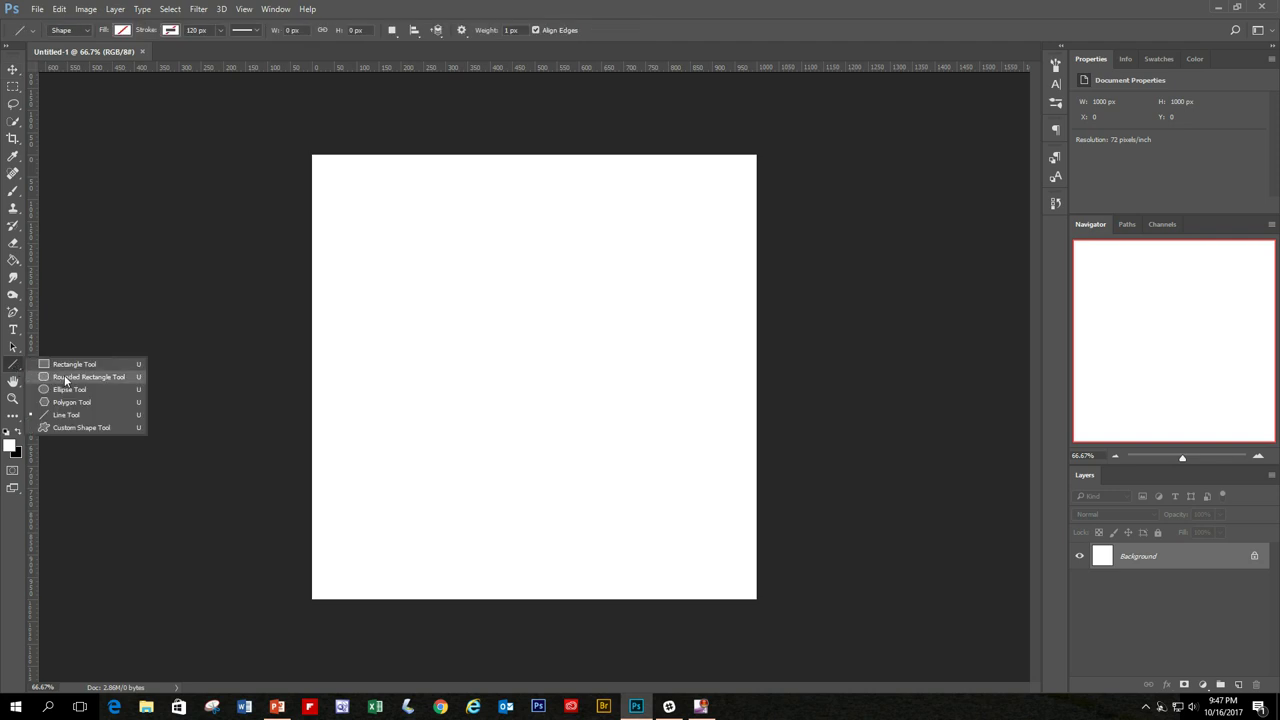
click(65, 378)
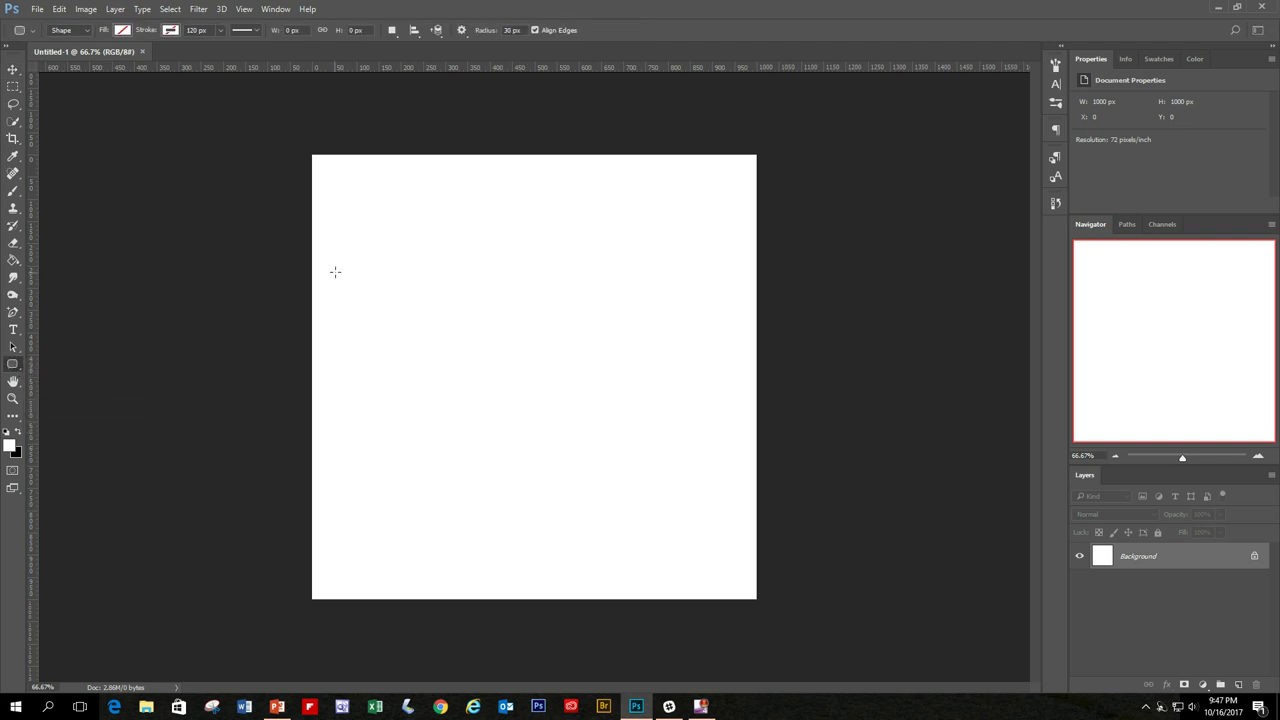
drag(333, 257, 756, 517)
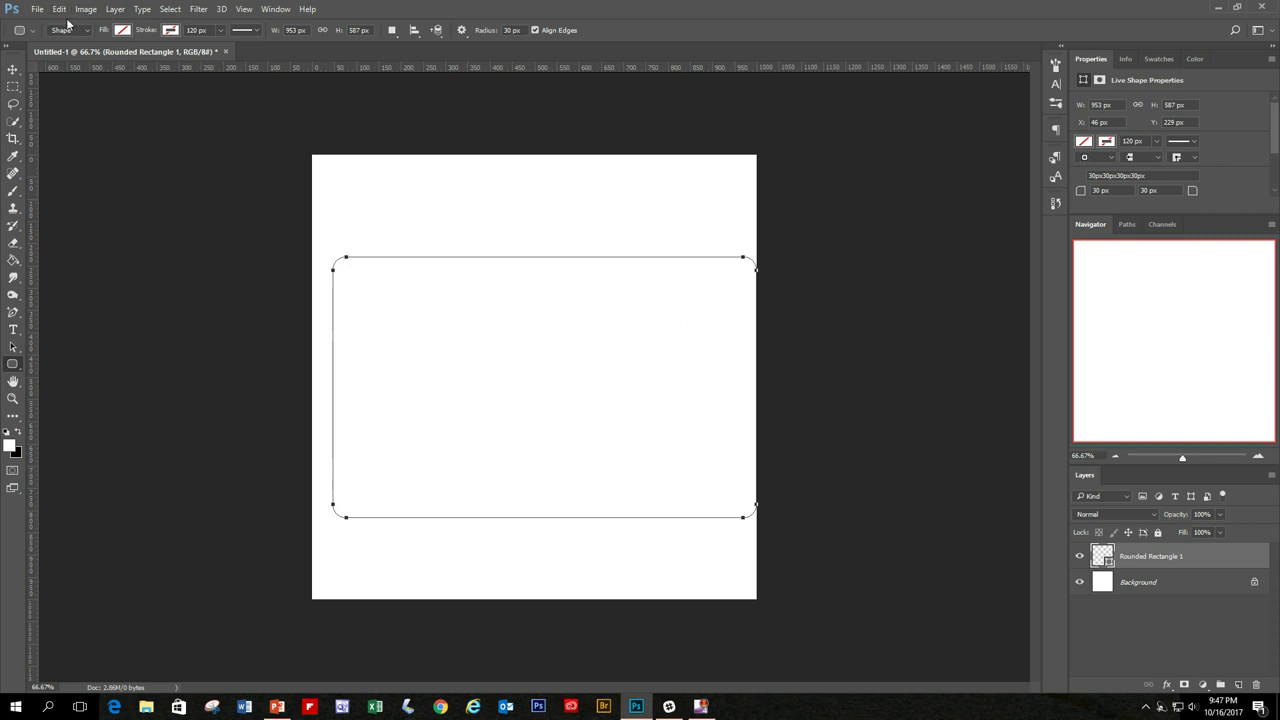
Fill the rounded rectangle with red and move it to the horizontal centre of the canvas
click(123, 31)
click(59, 116)
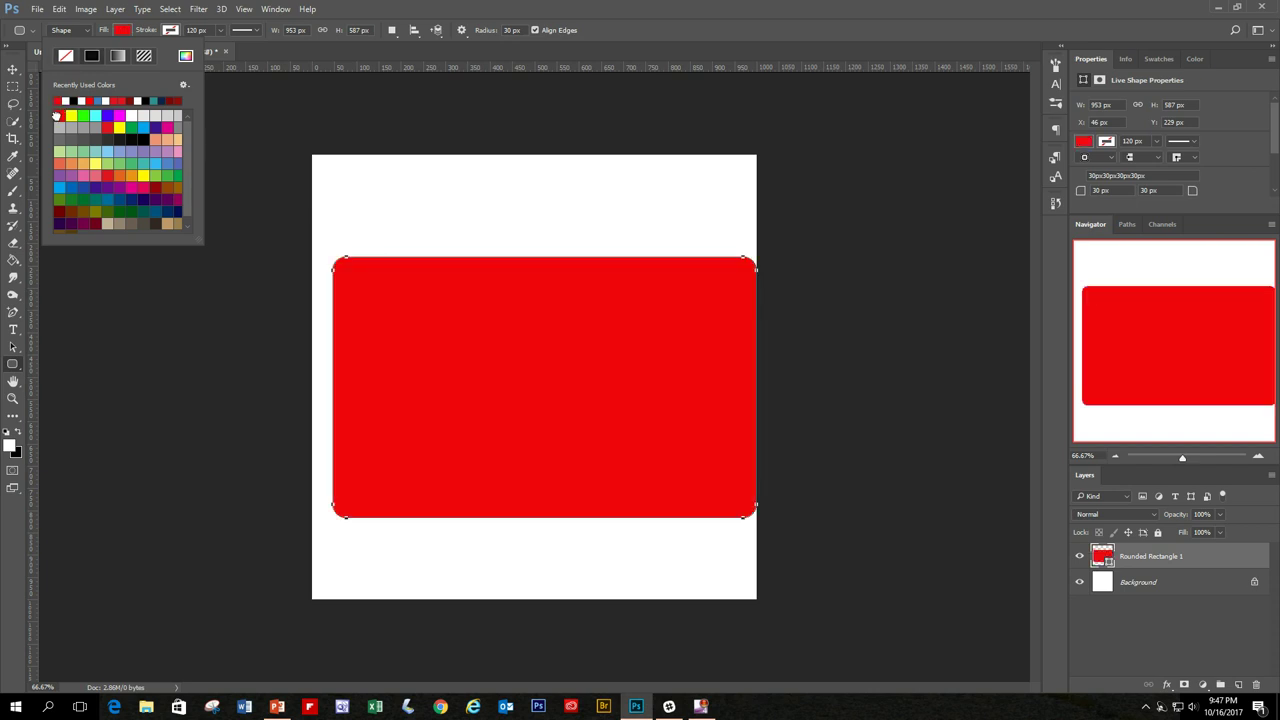
click(10, 72)
drag(486, 383, 472, 384)
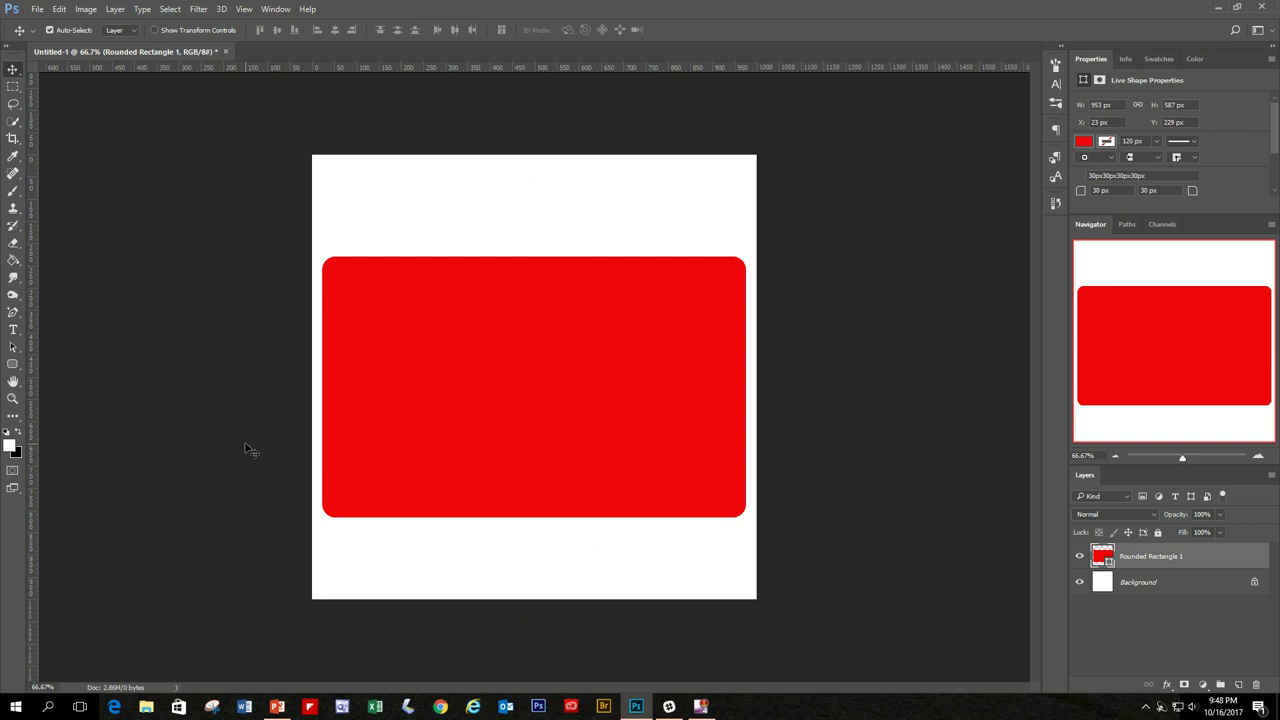
Add an anchor point midway along the shape's upper edge, raise it slightly, and collapse its handles into a straight-sided peak
click(13, 313)
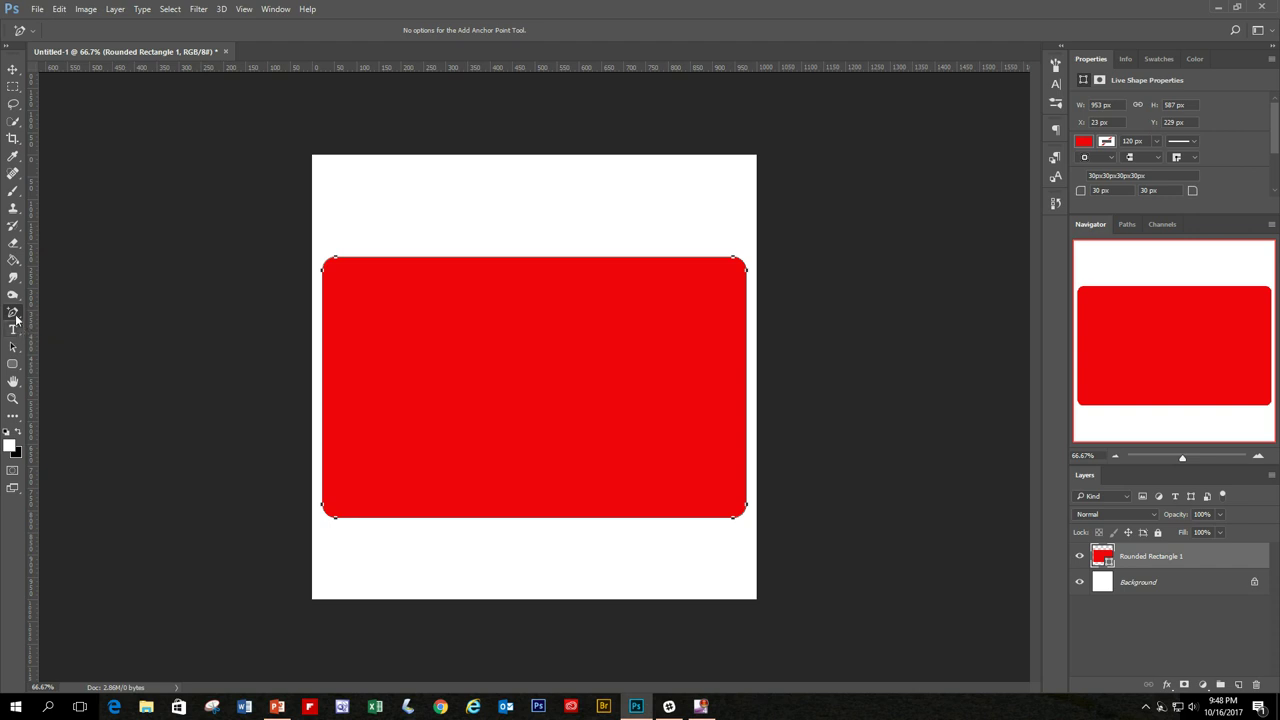
click(536, 258)
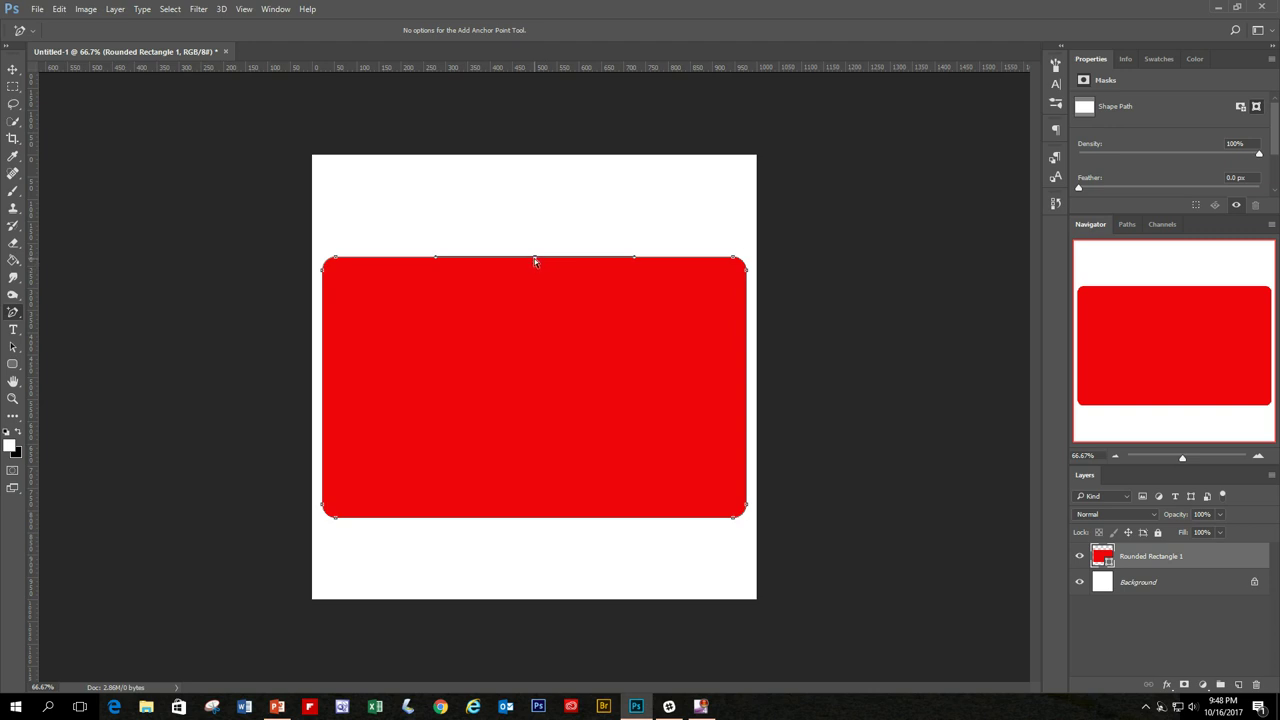
drag(535, 258, 537, 238)
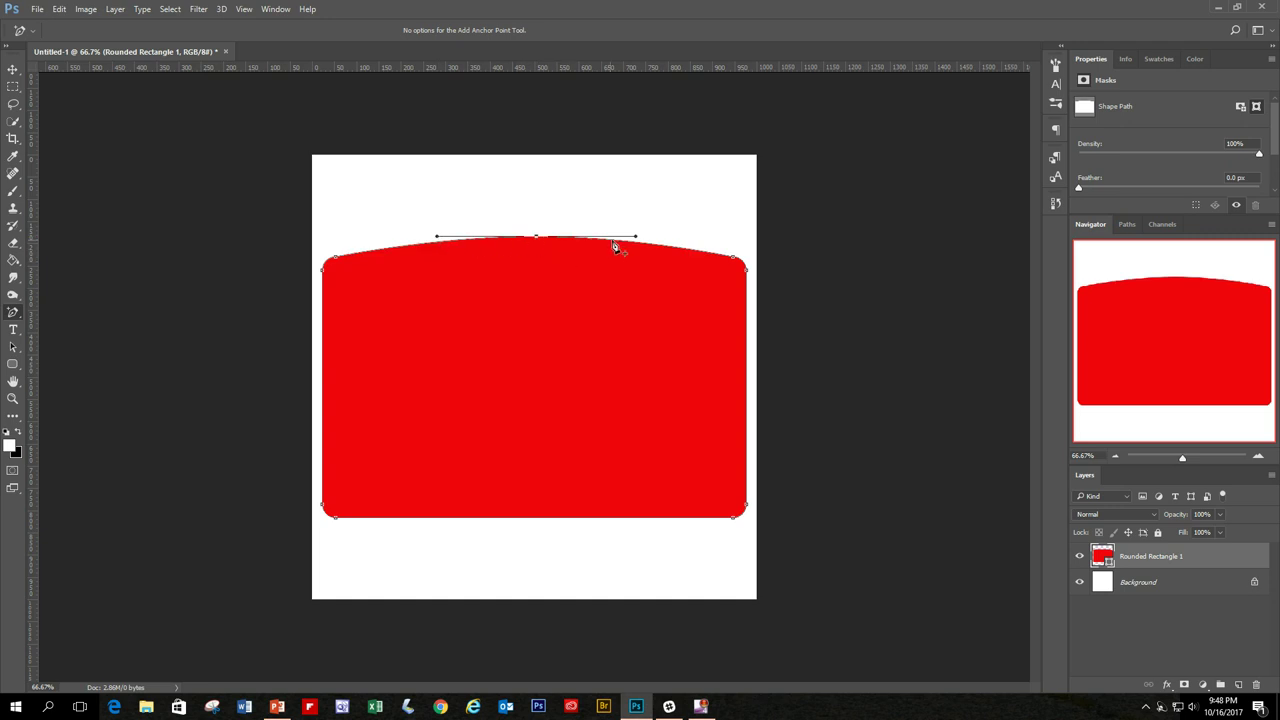
drag(635, 240, 539, 241)
key(ctrl+z)
key(ctrl+z)
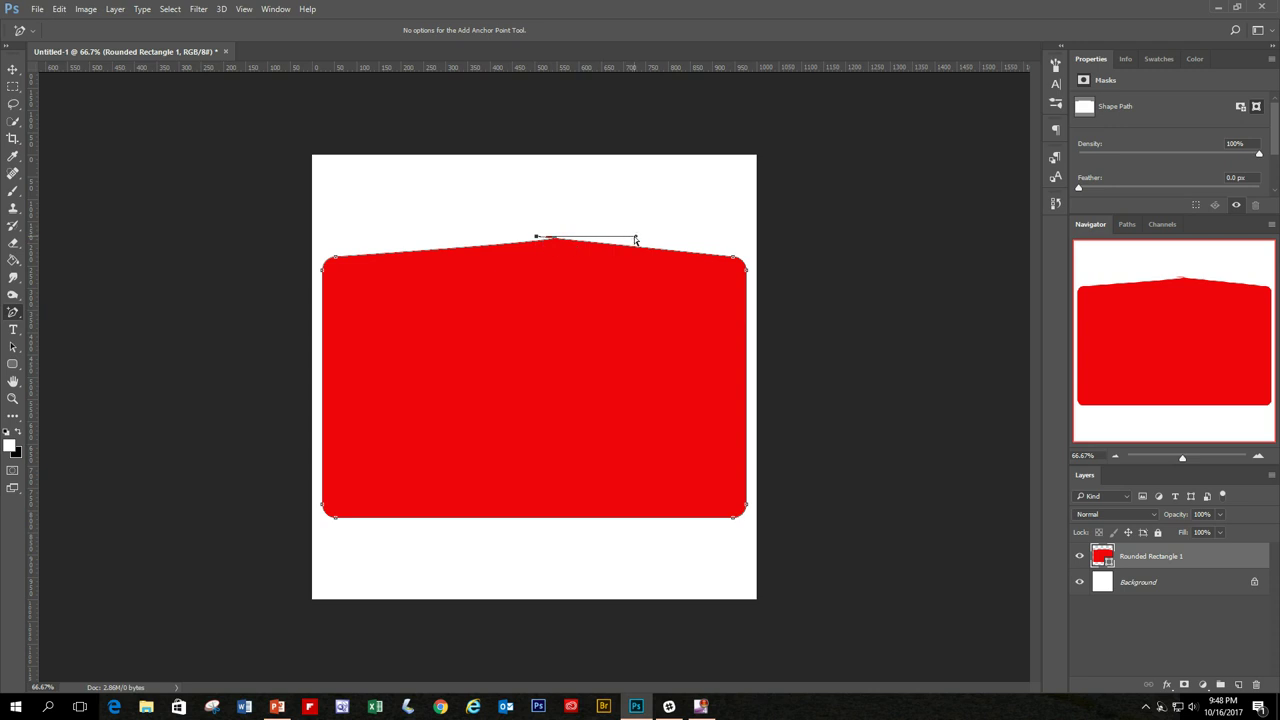
drag(629, 239, 535, 240)
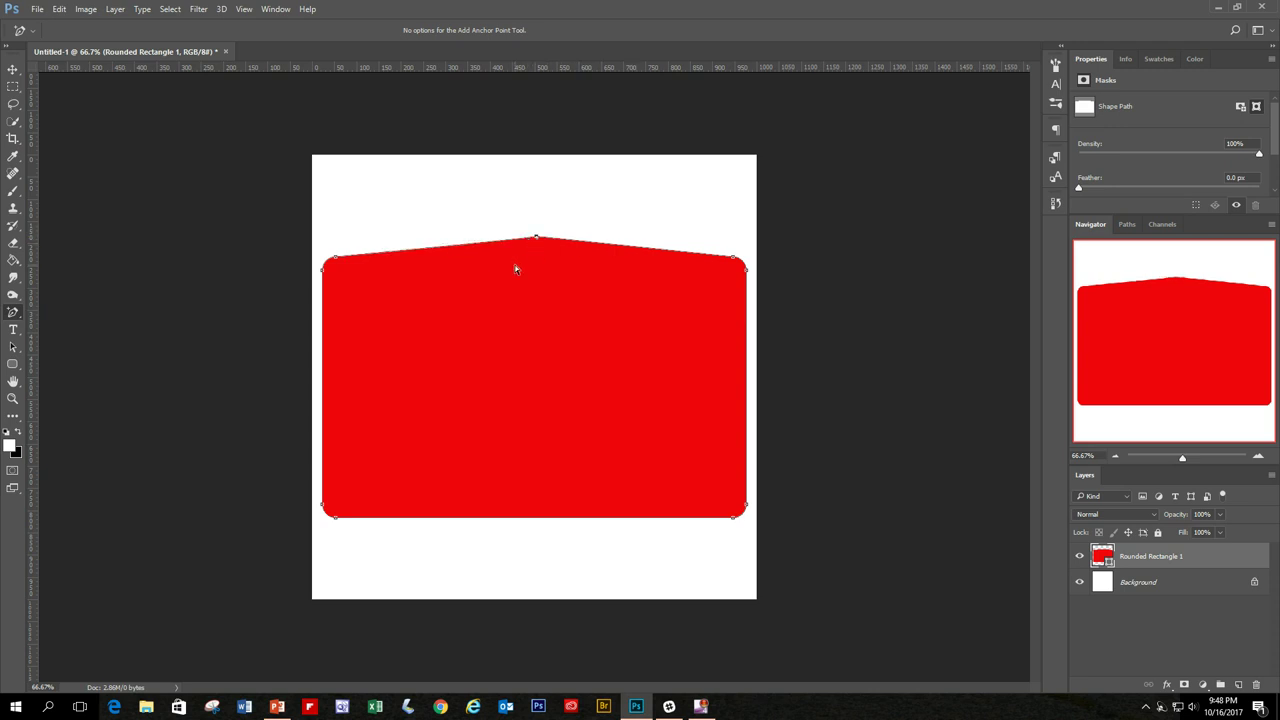
Add an anchor point midway along the shape's lower edge, pull it down slightly, and collapse its handles into a matching point
click(541, 518)
drag(543, 520, 546, 538)
drag(640, 534, 545, 538)
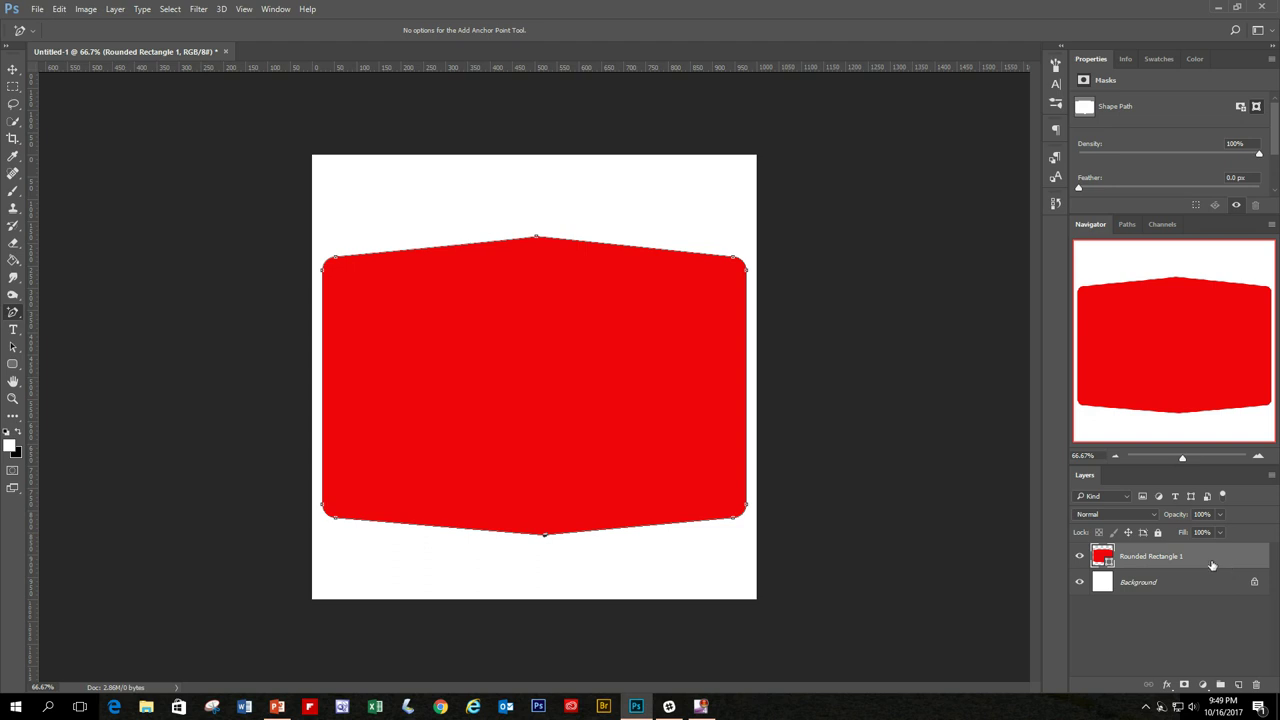
Load the red shape's outline as a selection and contract it by 10 pixels
ctrl+click(1102, 557)
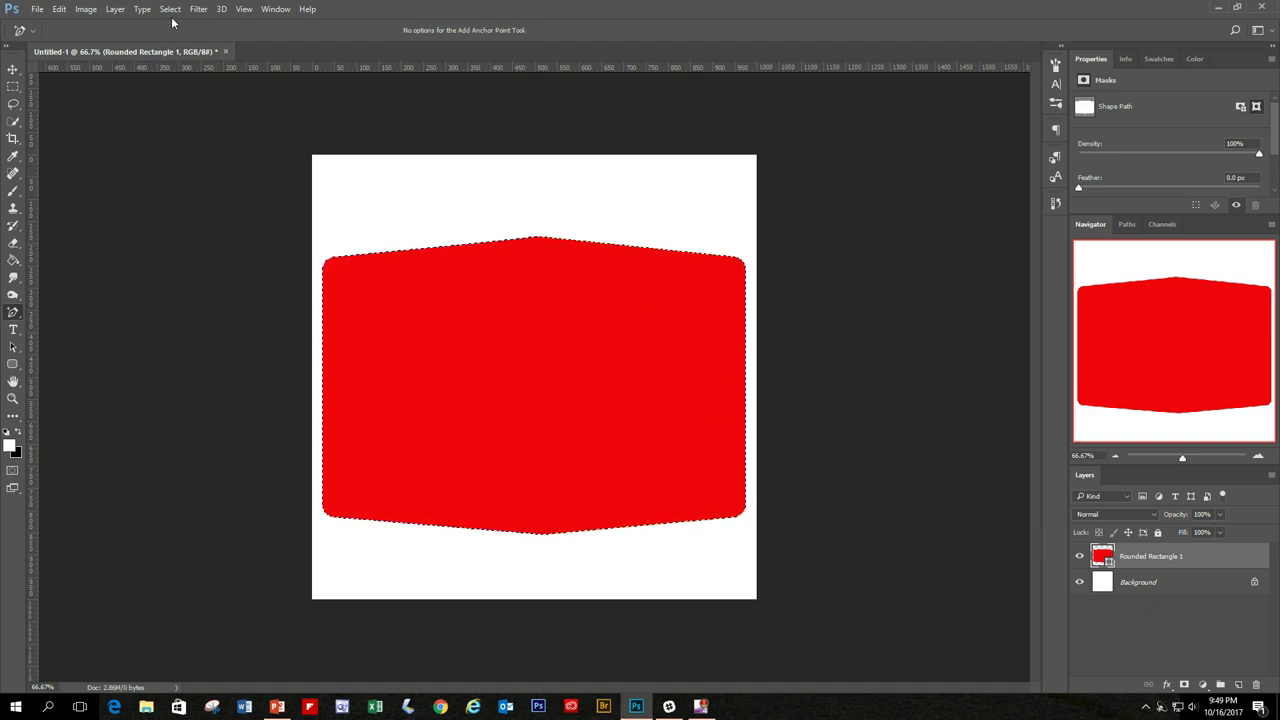
click(170, 10)
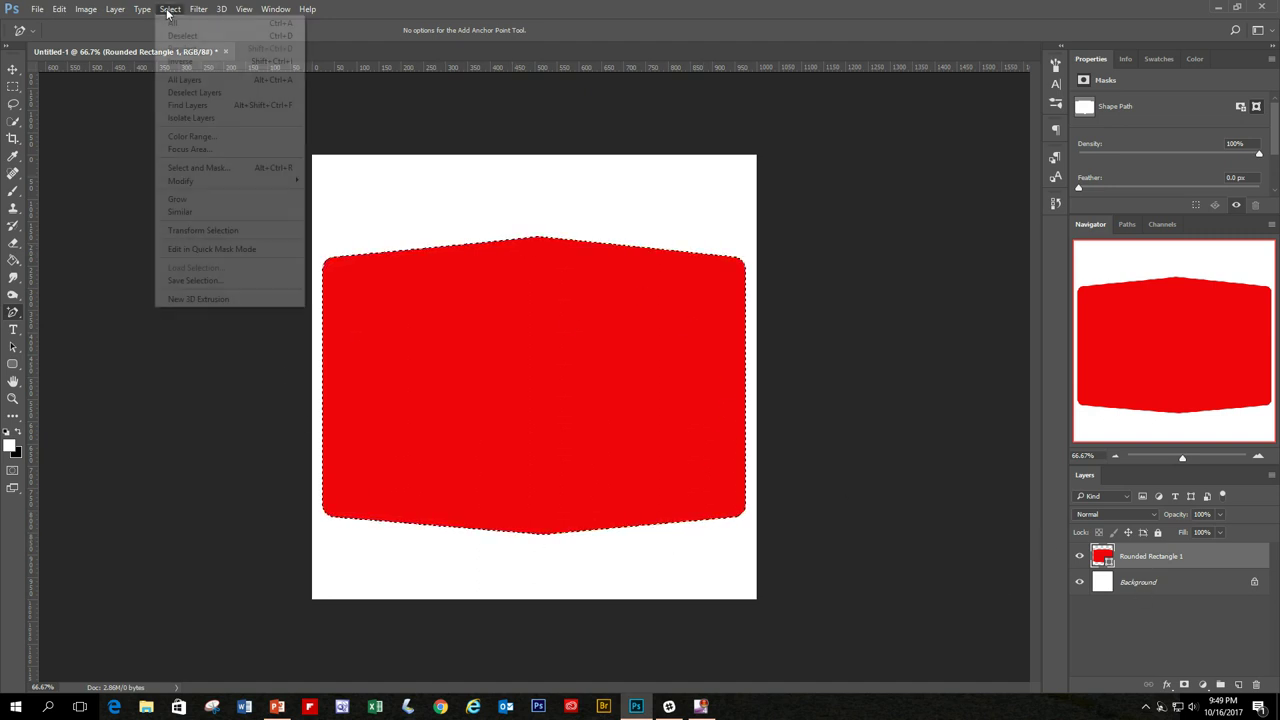
mouse_move(222, 189)
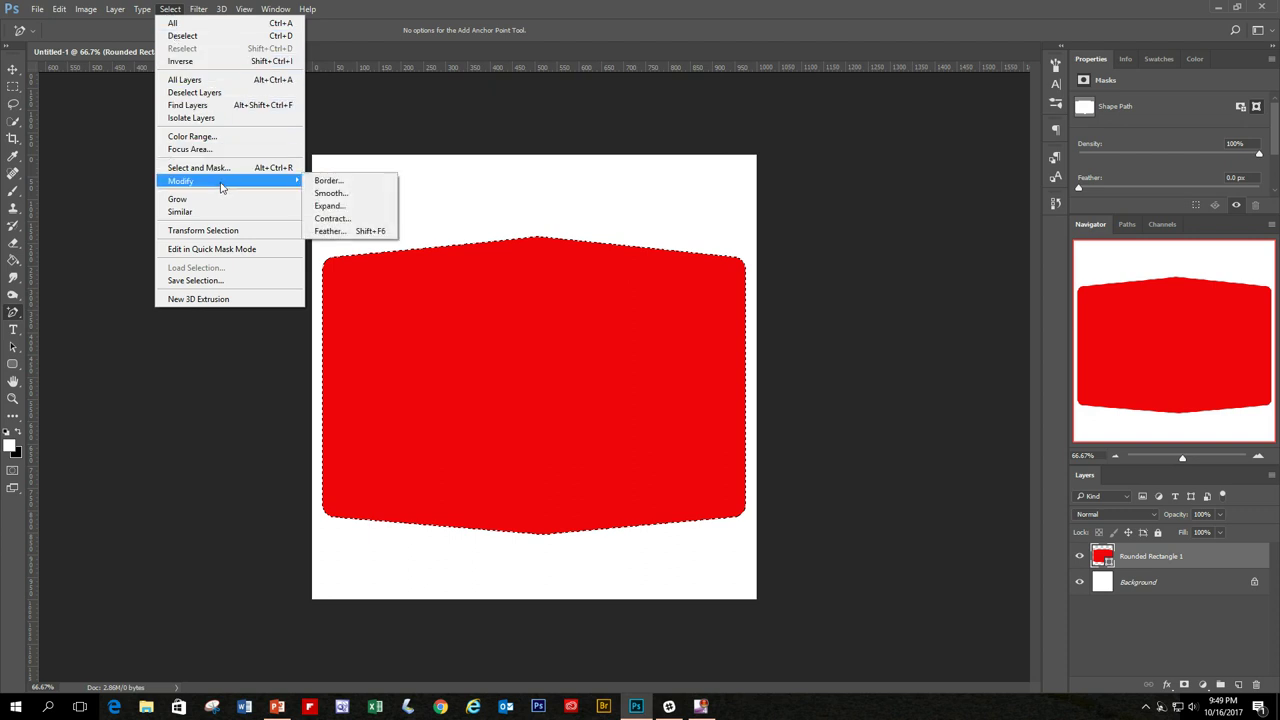
click(352, 219)
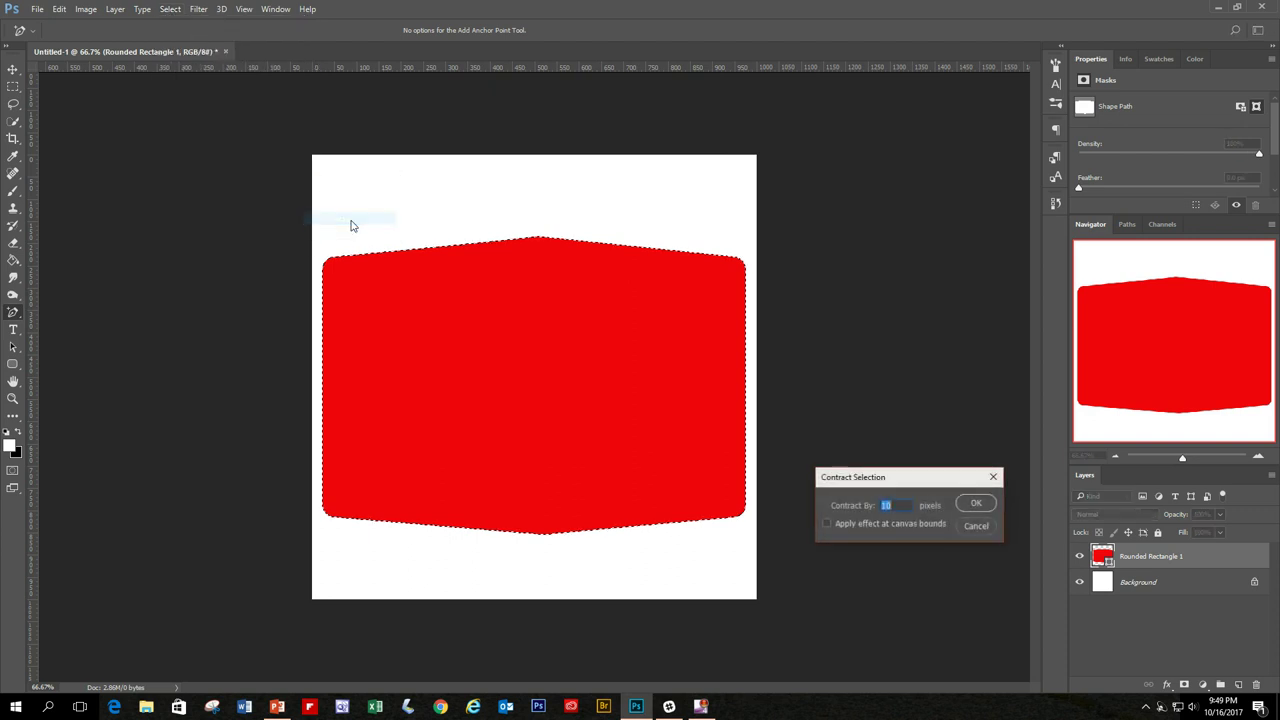
click(978, 507)
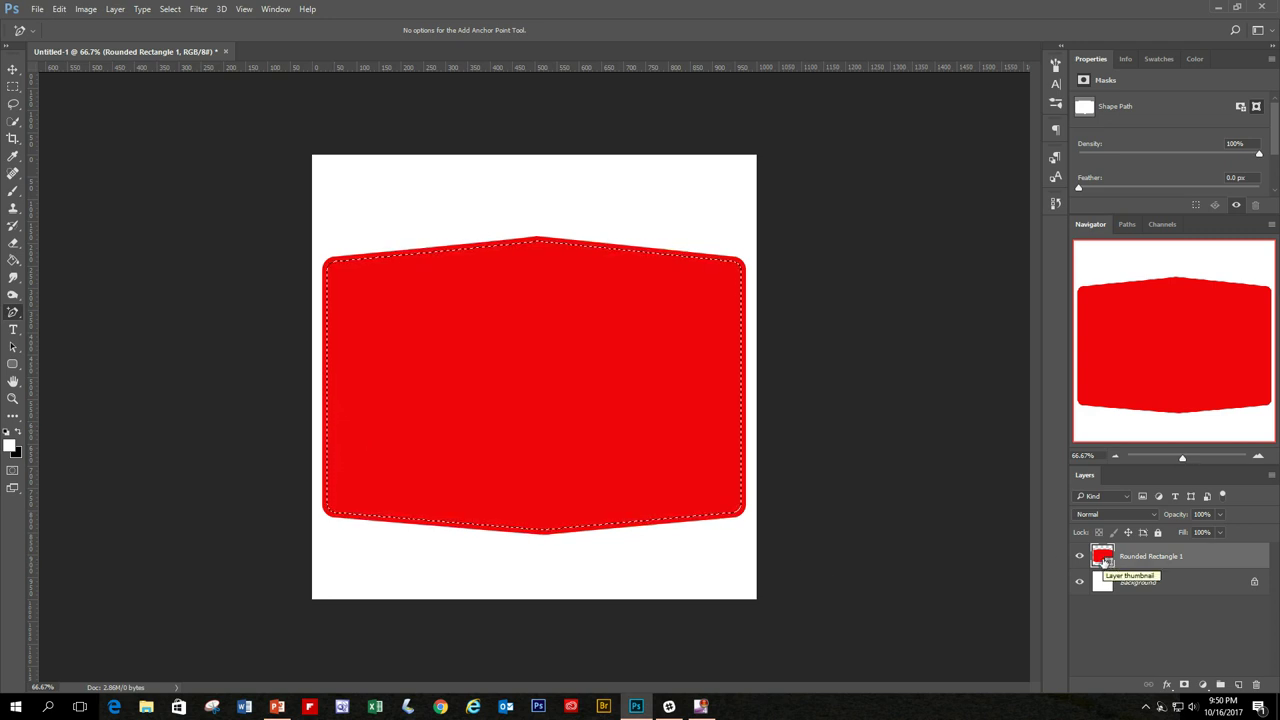
Rasterize the rounded rectangle layer and delete the selected interior to leave a thin red border
key(Delete)
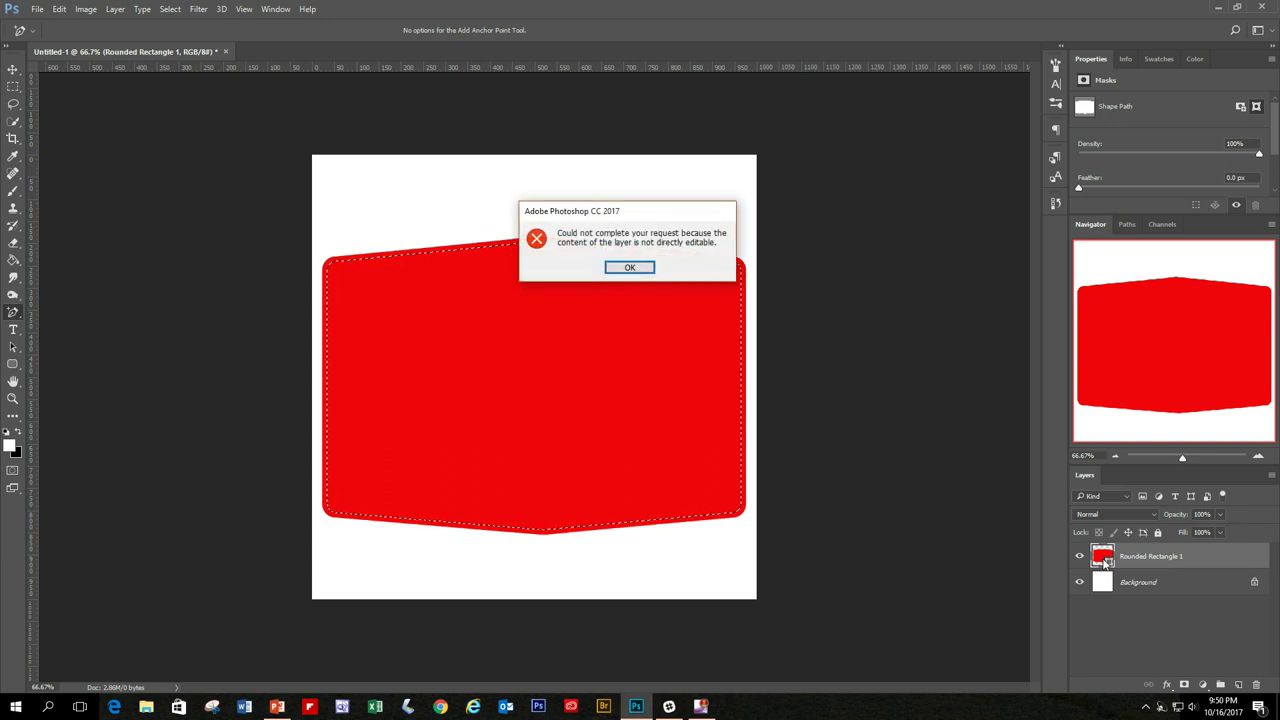
click(633, 268)
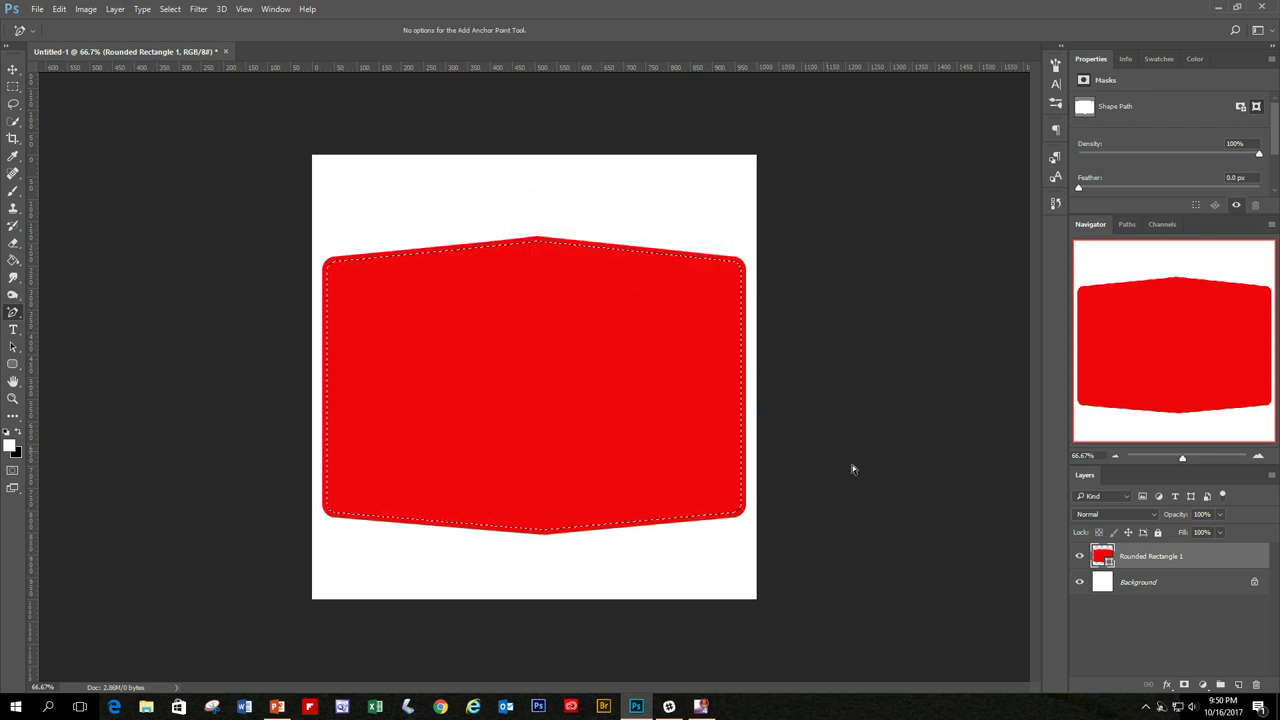
right_click(1160, 558)
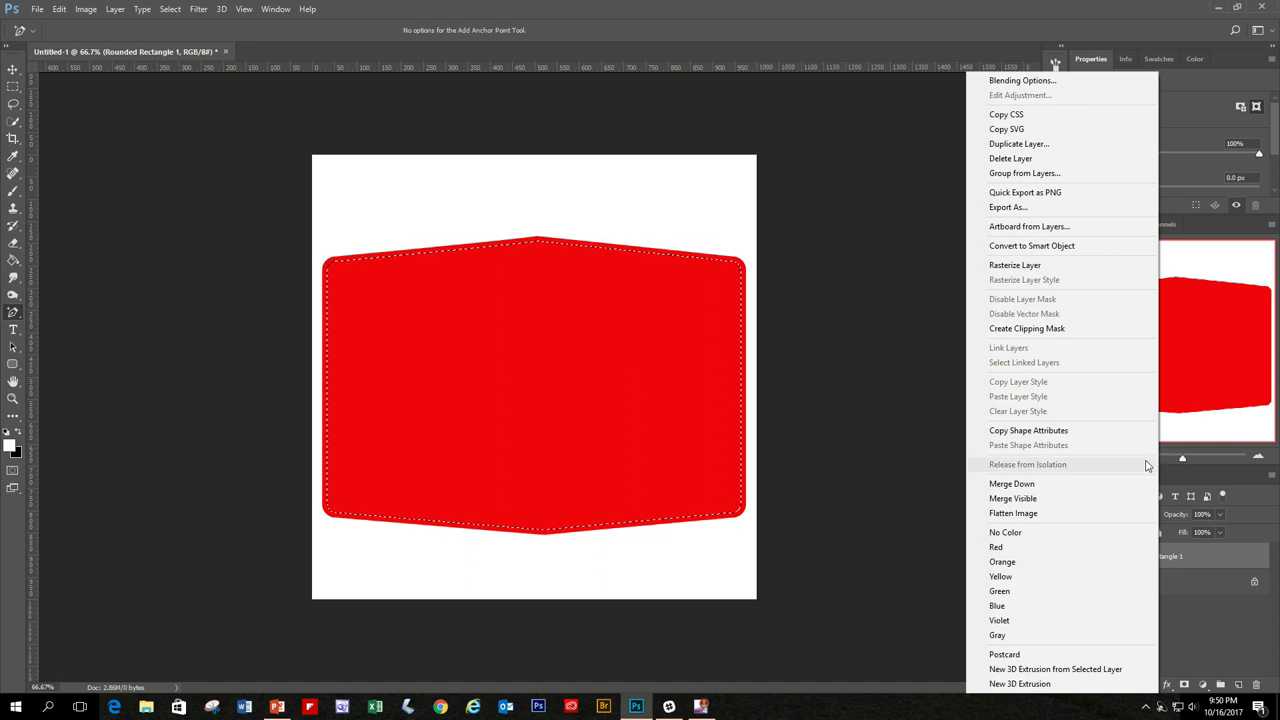
click(1025, 271)
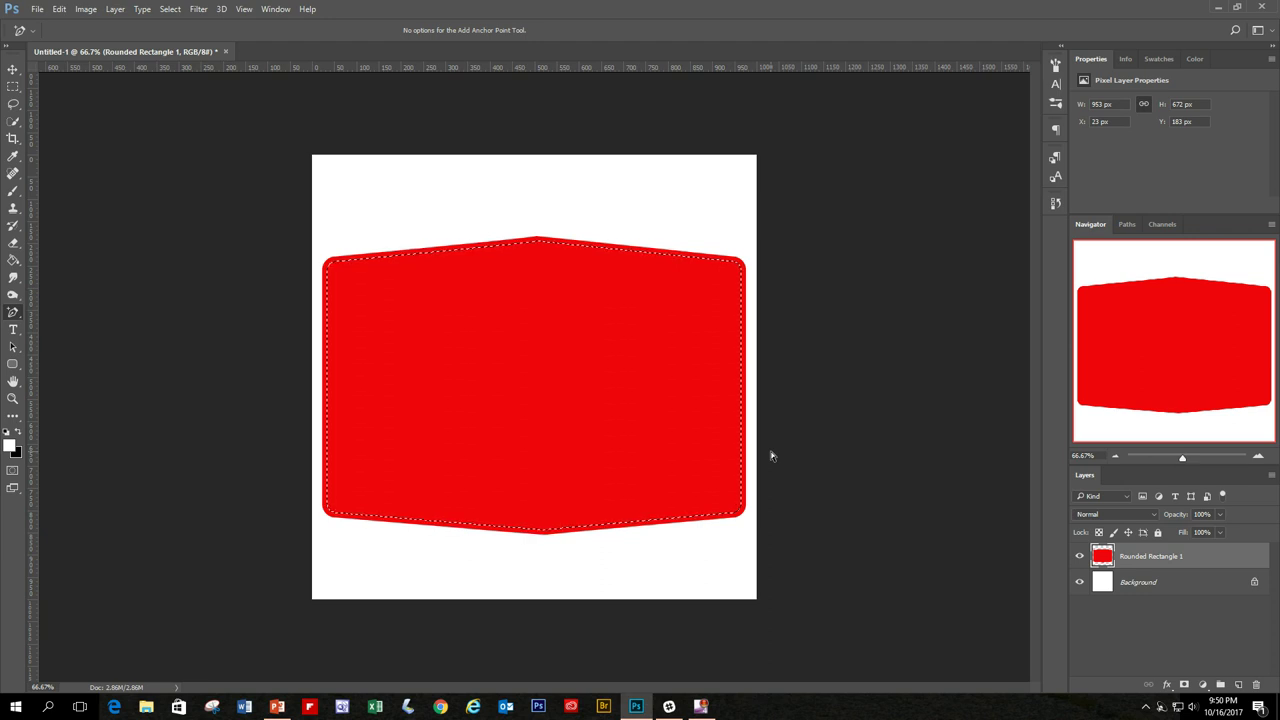
key(Delete)
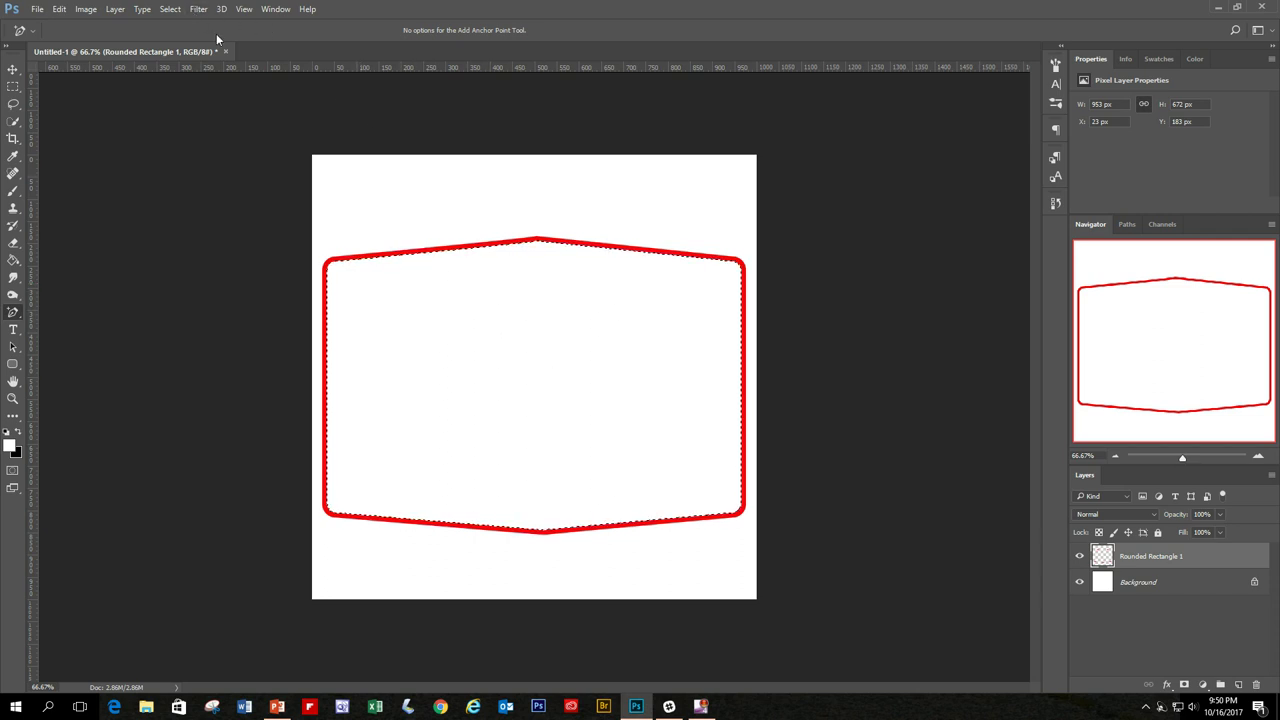
Contract the selection by another 10 pixels to leave a gap inside the red border
click(170, 9)
mouse_move(245, 181)
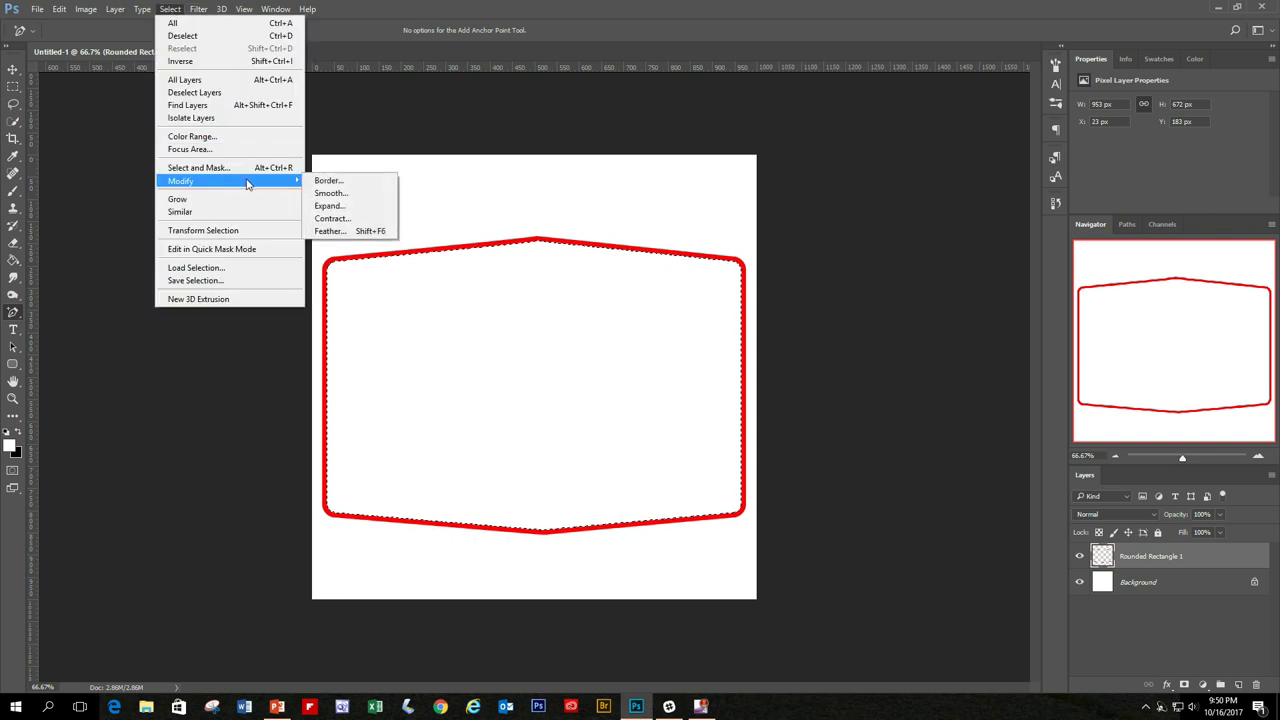
click(351, 220)
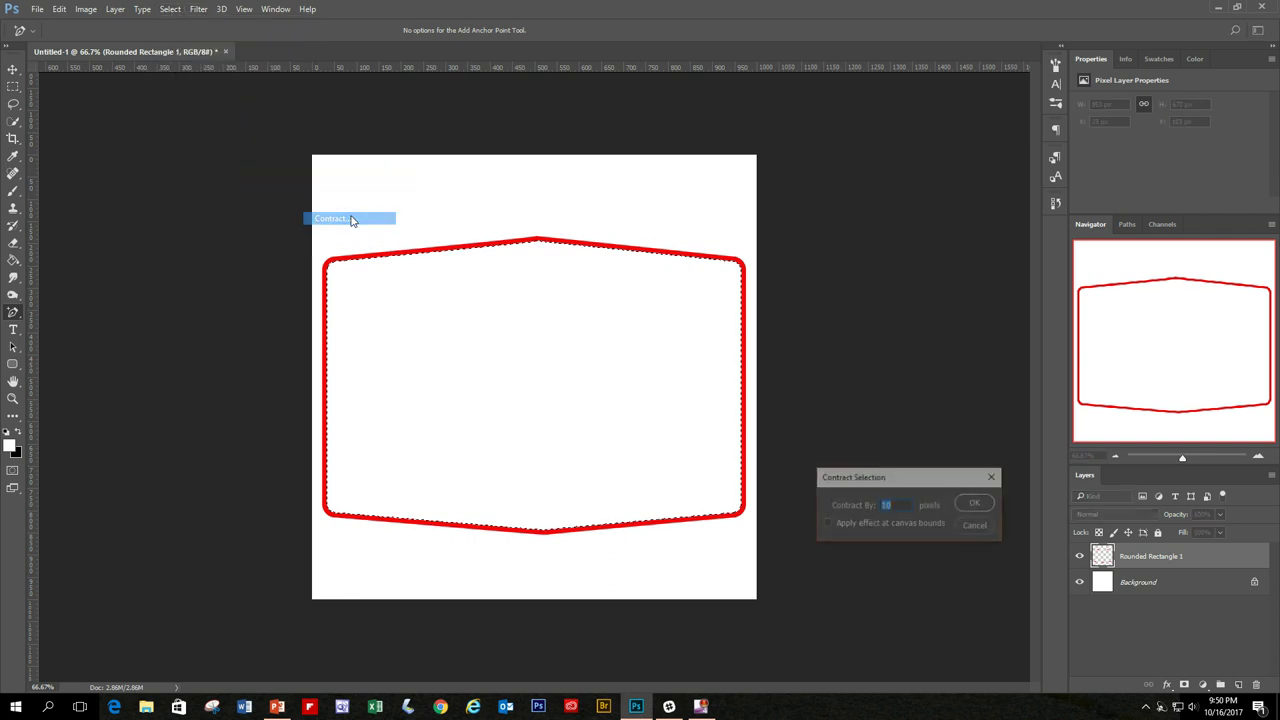
click(977, 503)
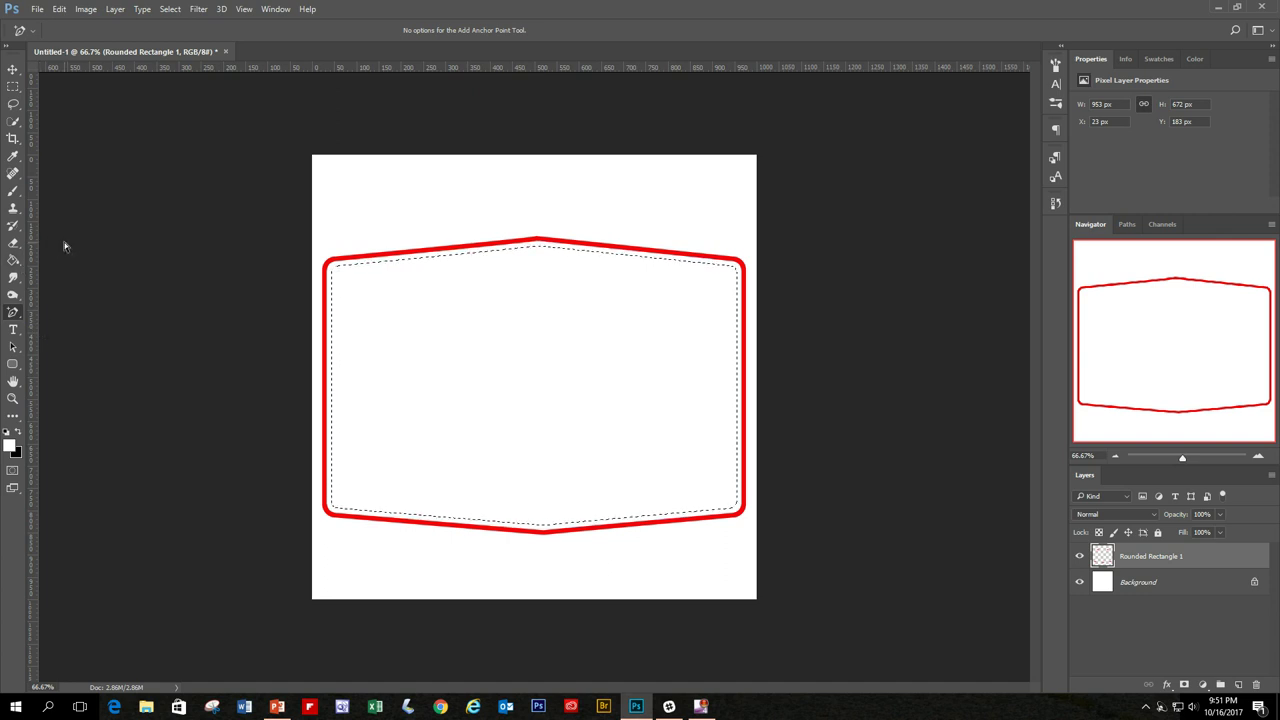
Fill the contracted selection with red (ff0000) in Normal mode at 100% opacity
click(60, 10)
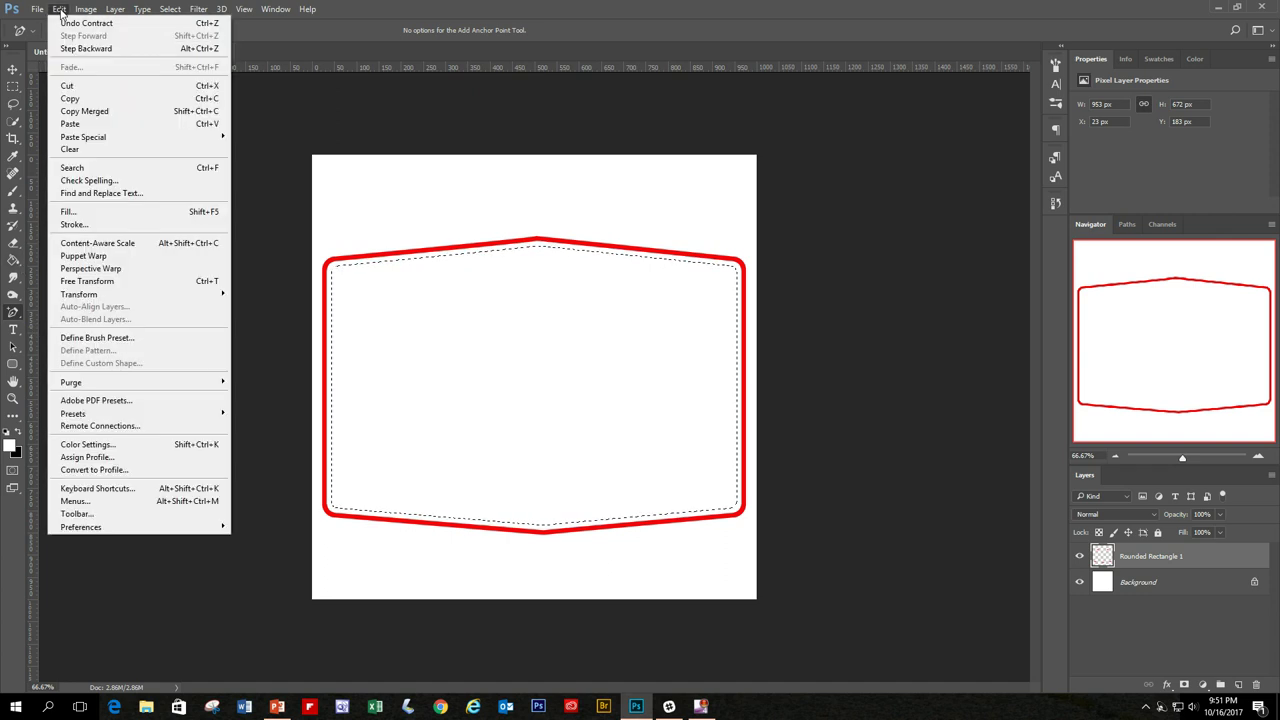
click(100, 210)
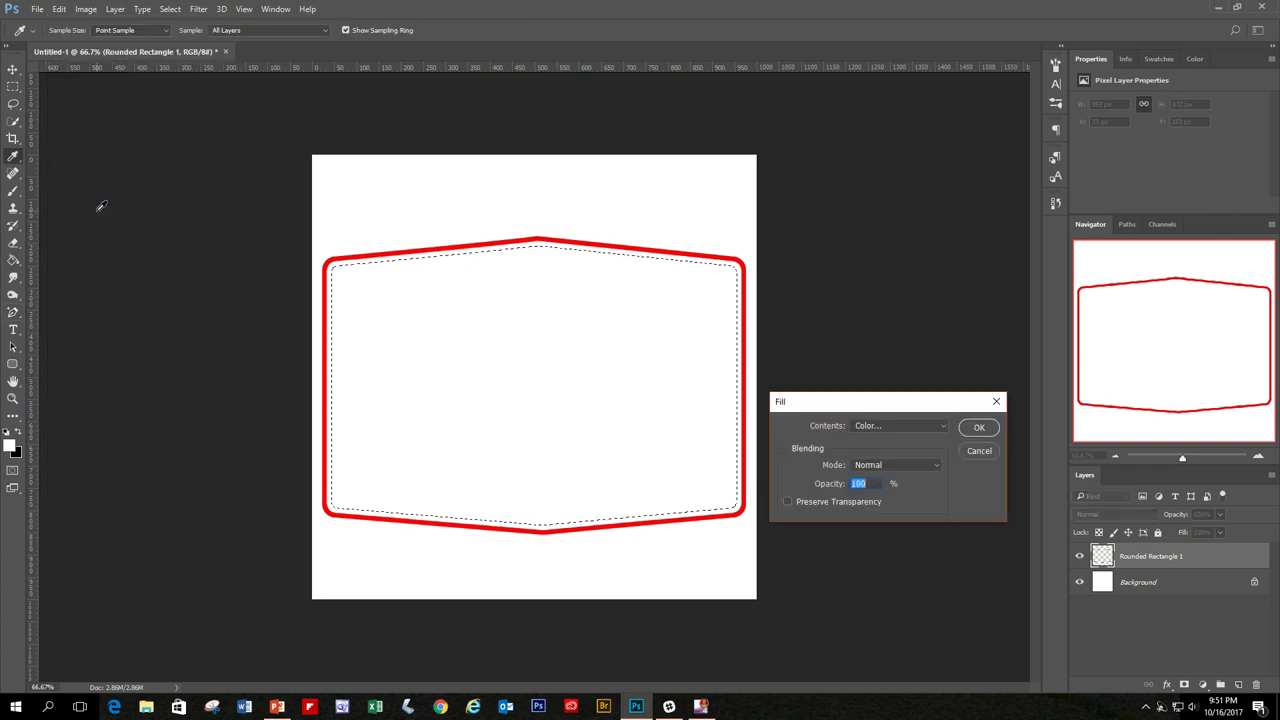
click(946, 425)
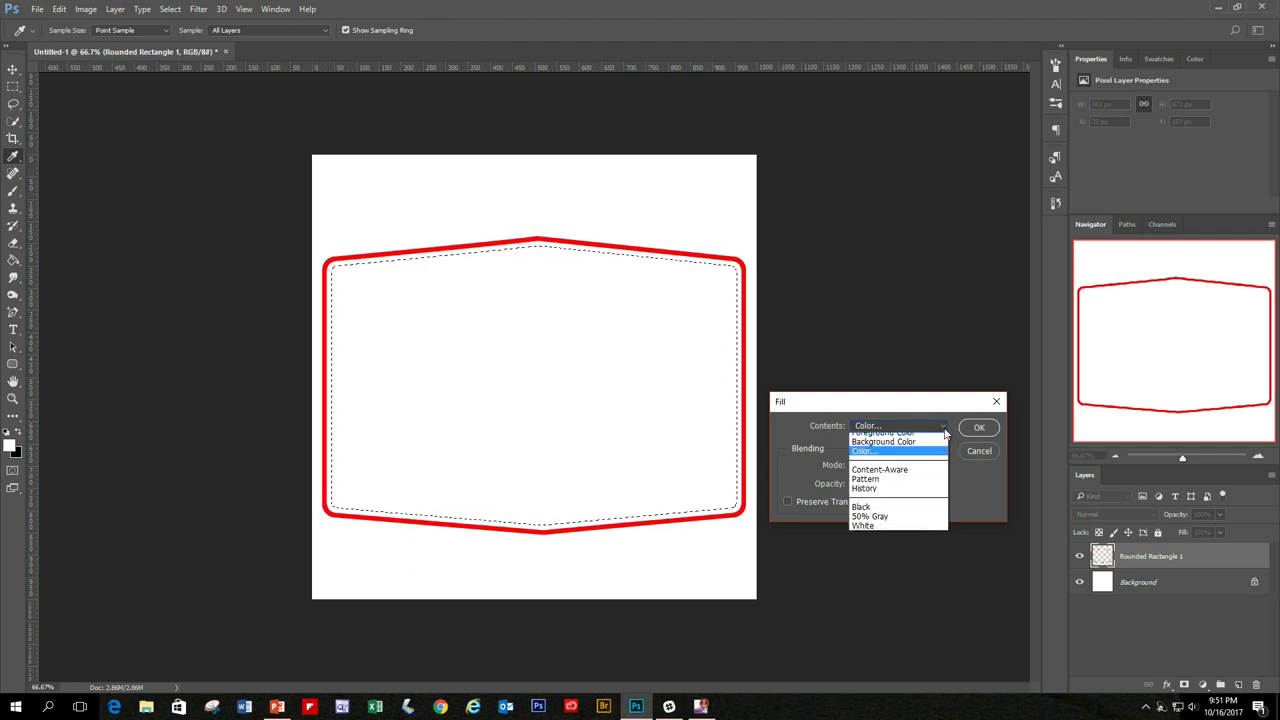
click(892, 459)
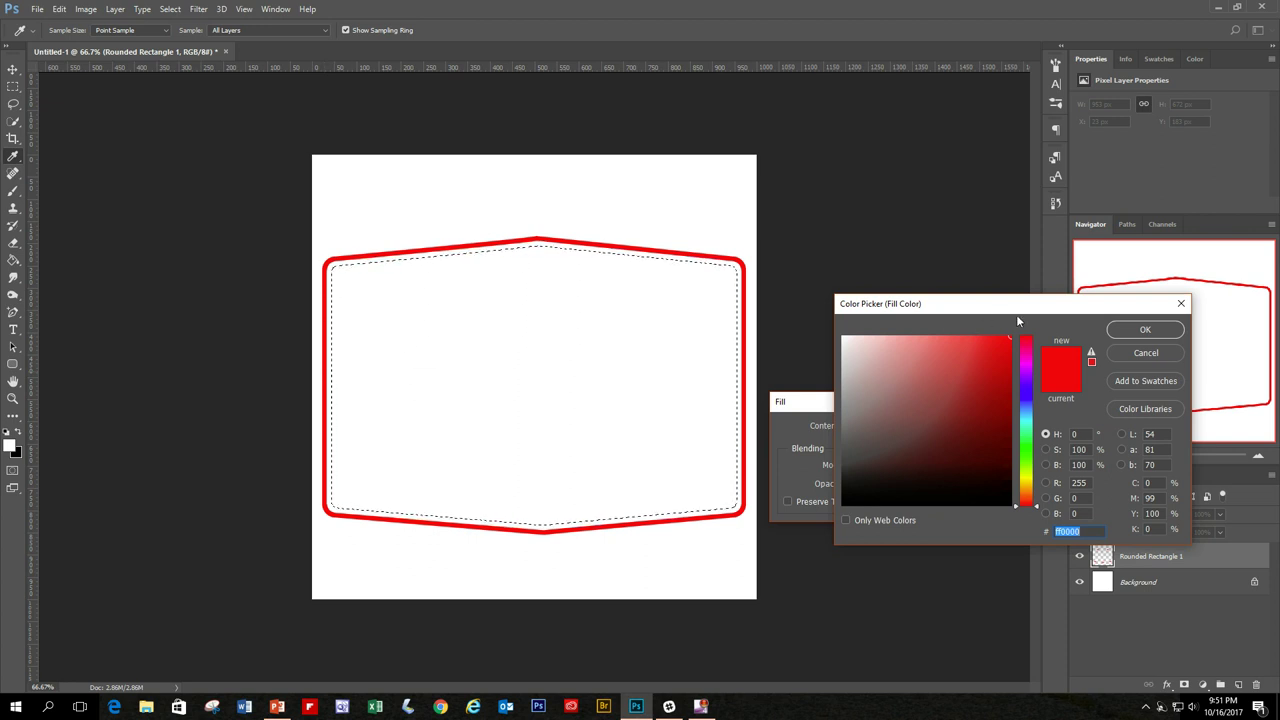
click(1135, 330)
click(979, 427)
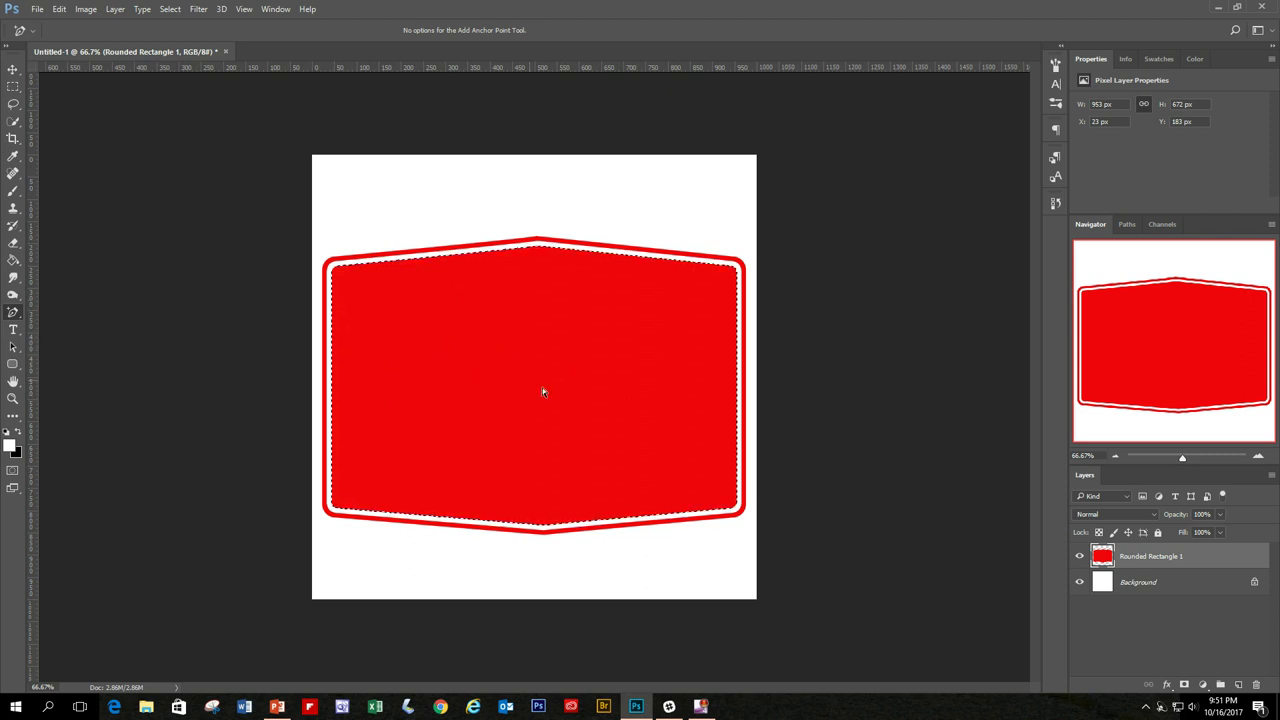
Contract the selection by 20 pixels and delete its contents to leave a thicker second red border
click(168, 10)
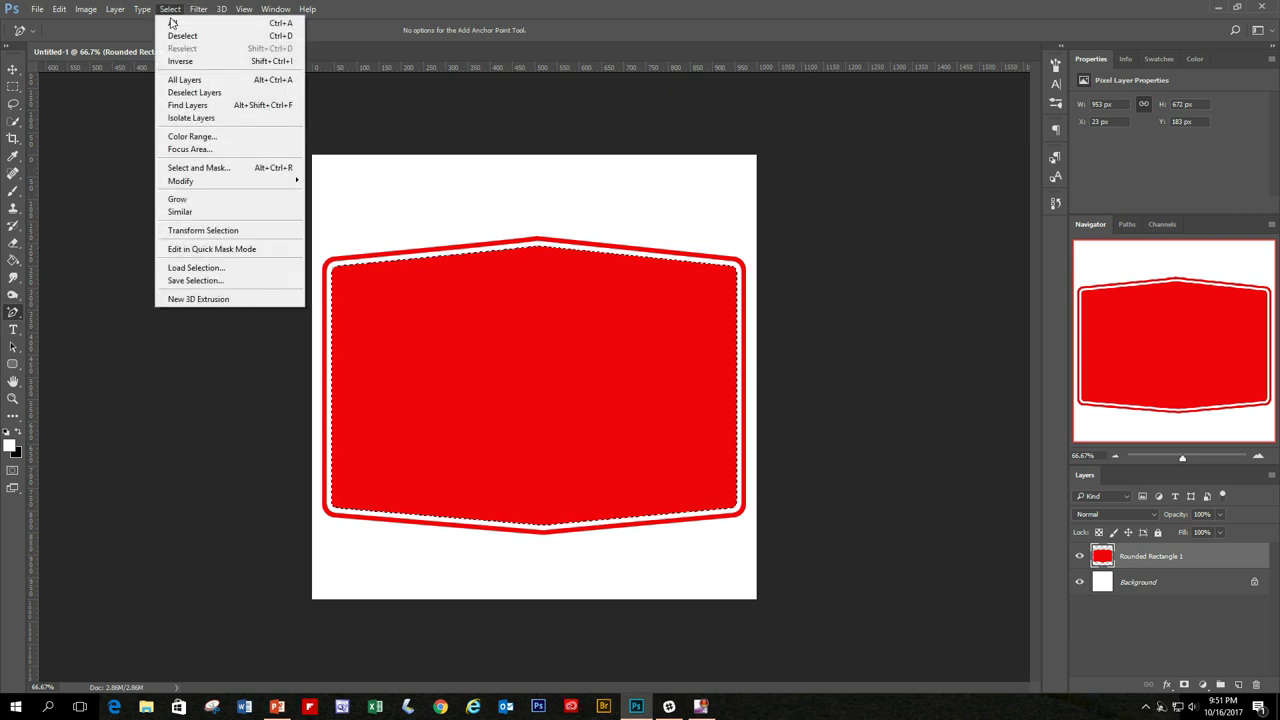
mouse_move(206, 183)
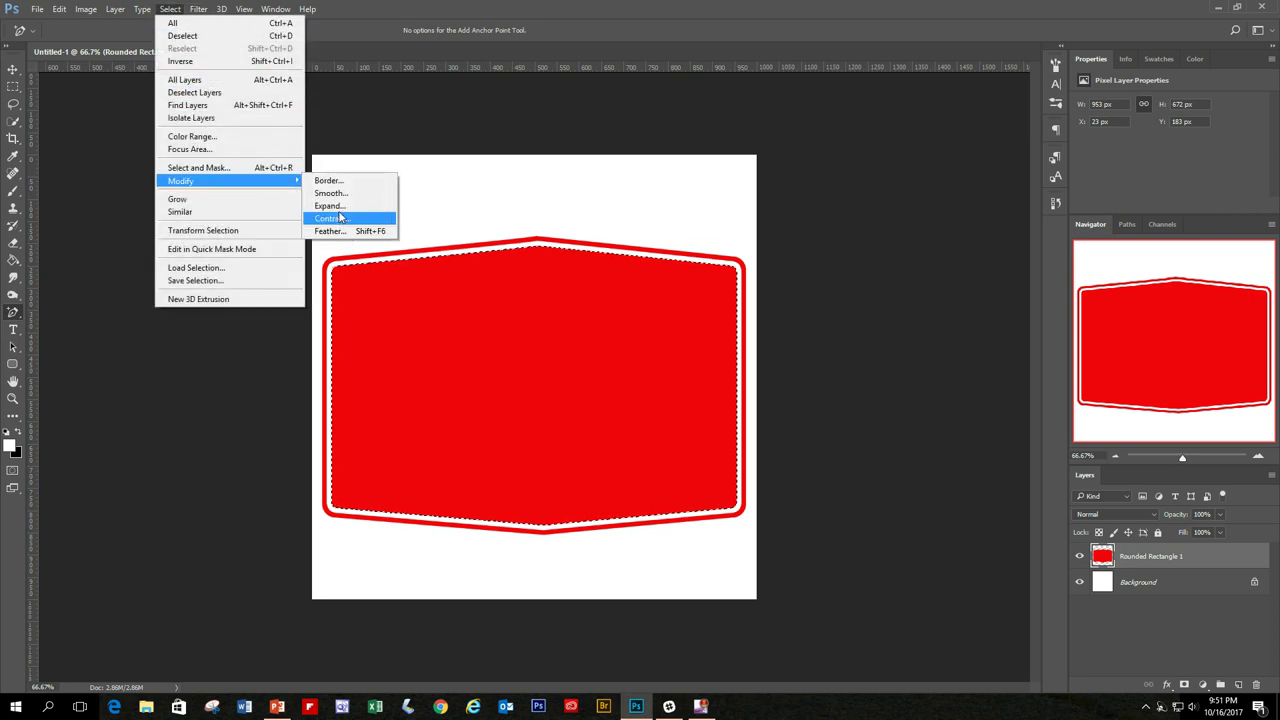
click(340, 217)
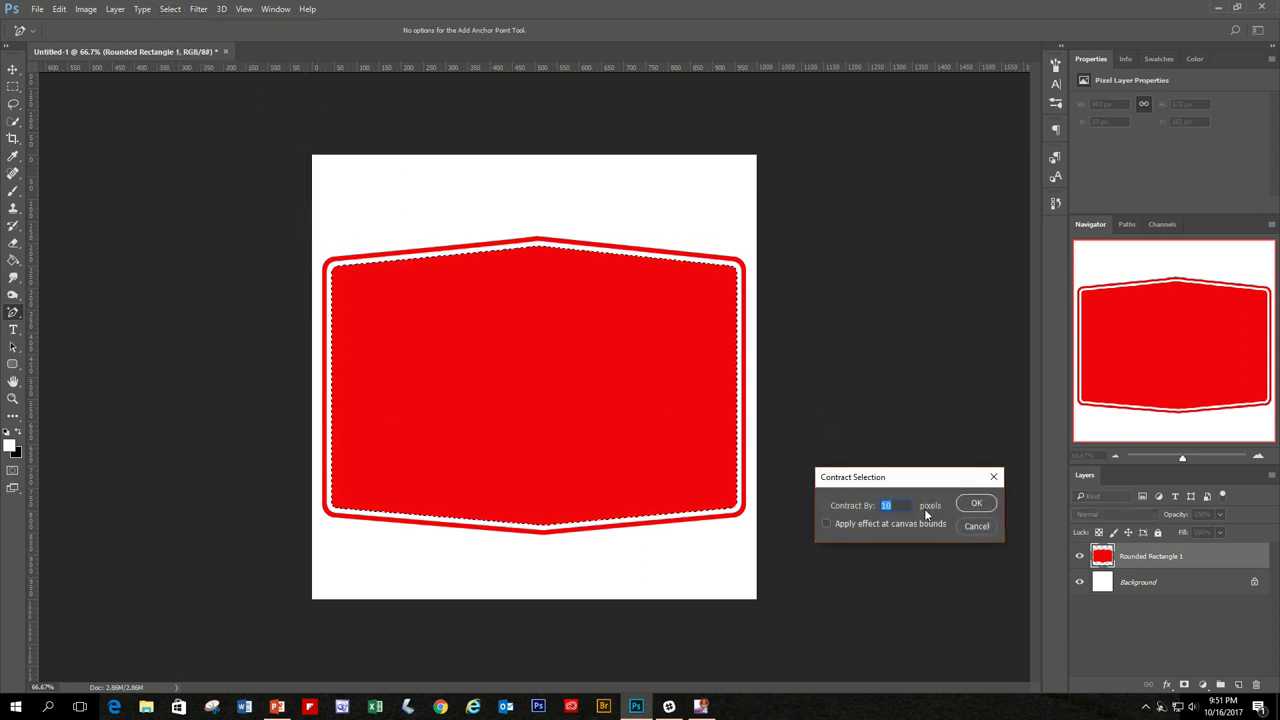
text(2)
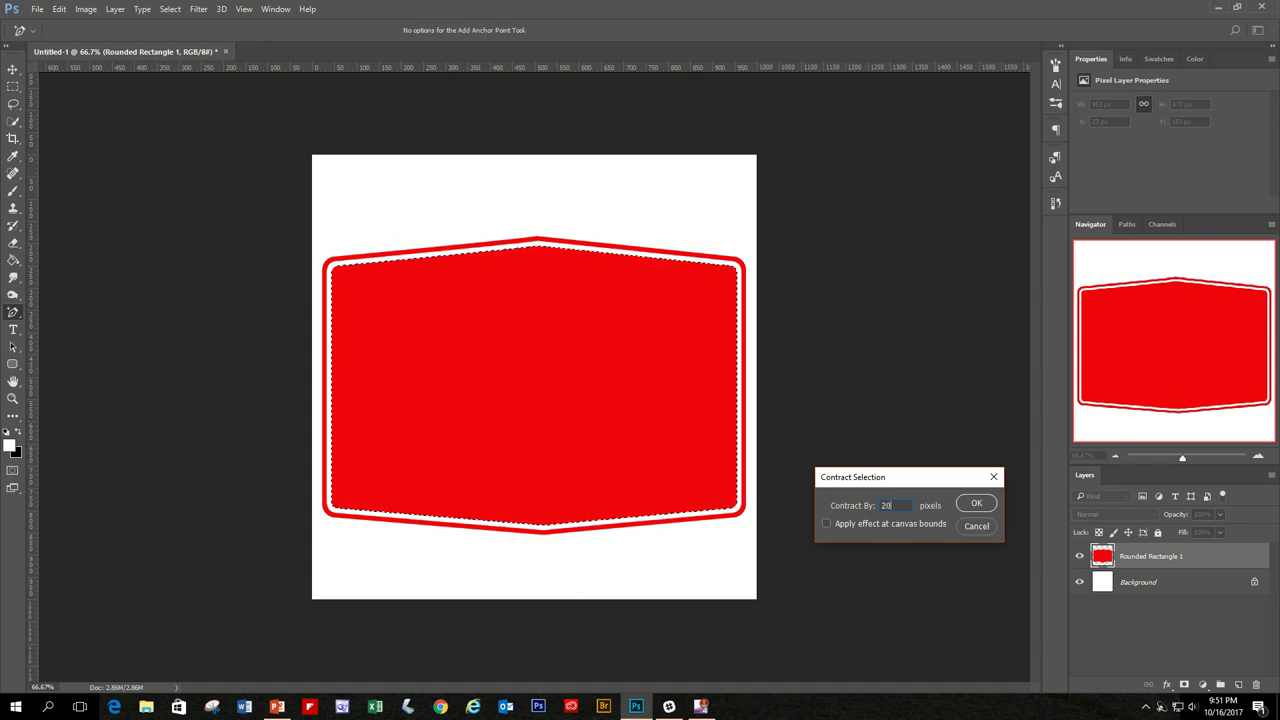
click(976, 504)
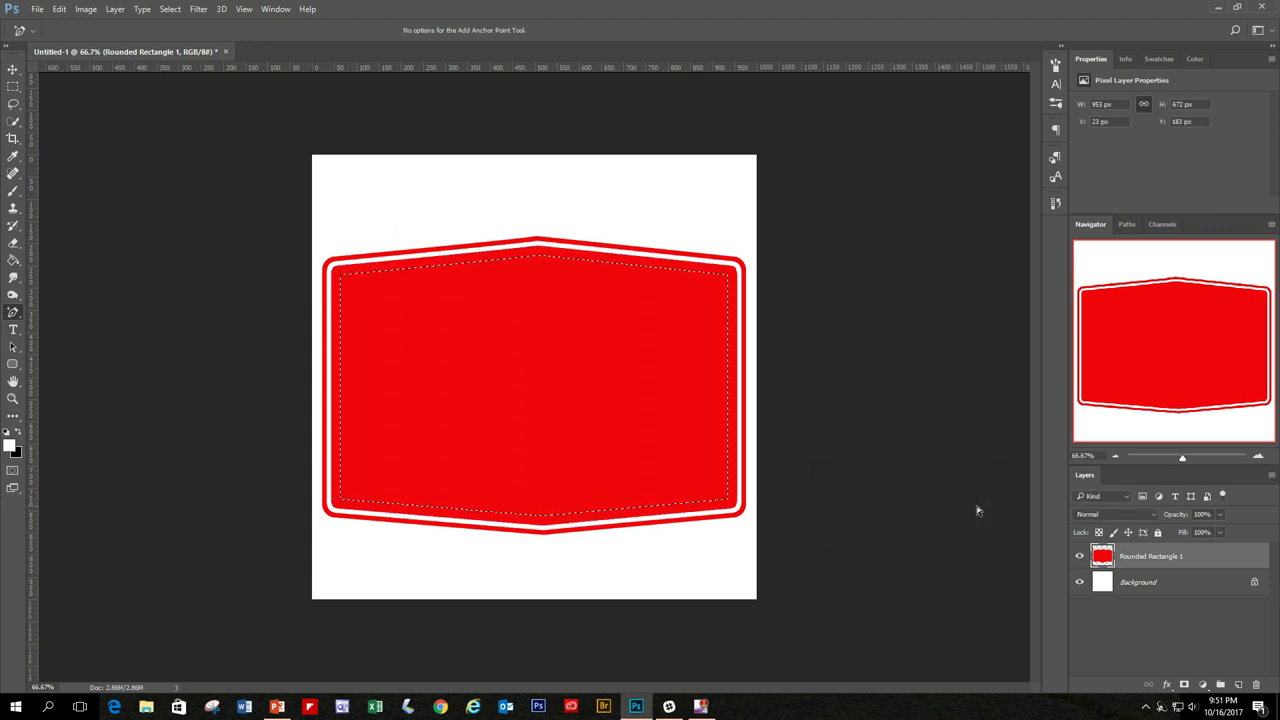
key(Delete)
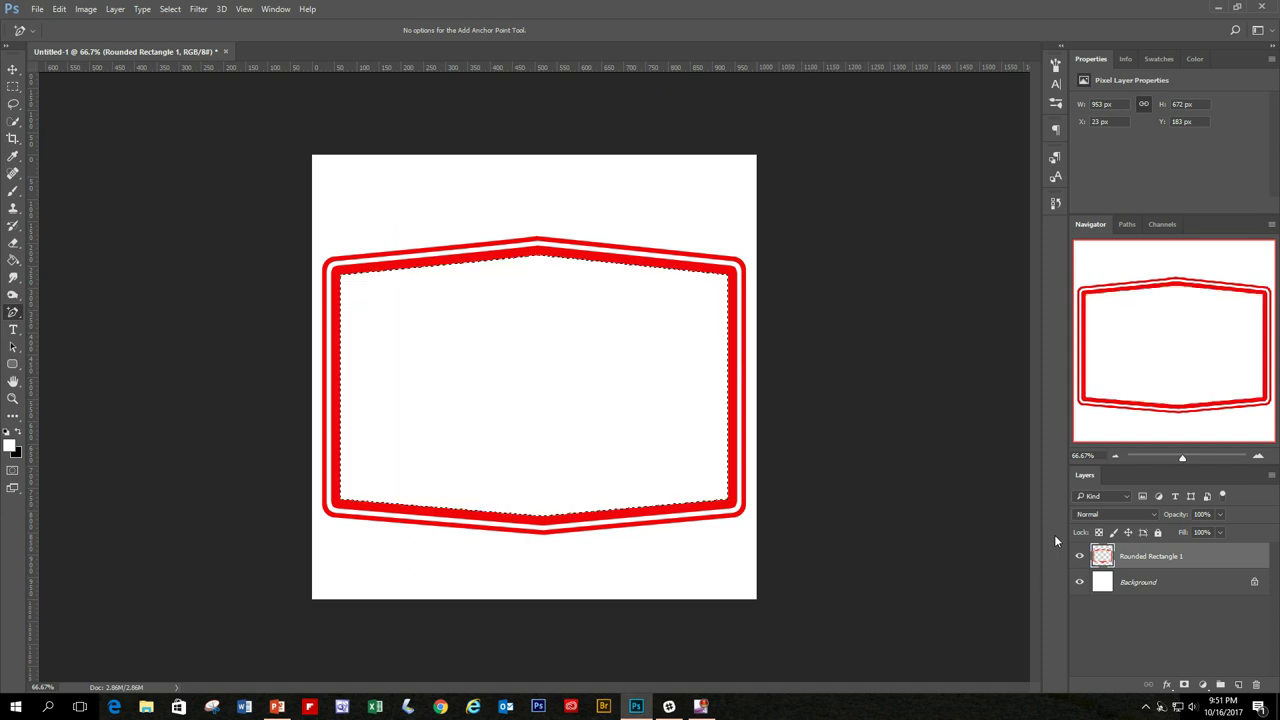
Contract the selection by 10 pixels to leave a gap inside the thicker red border
click(171, 10)
mouse_move(218, 186)
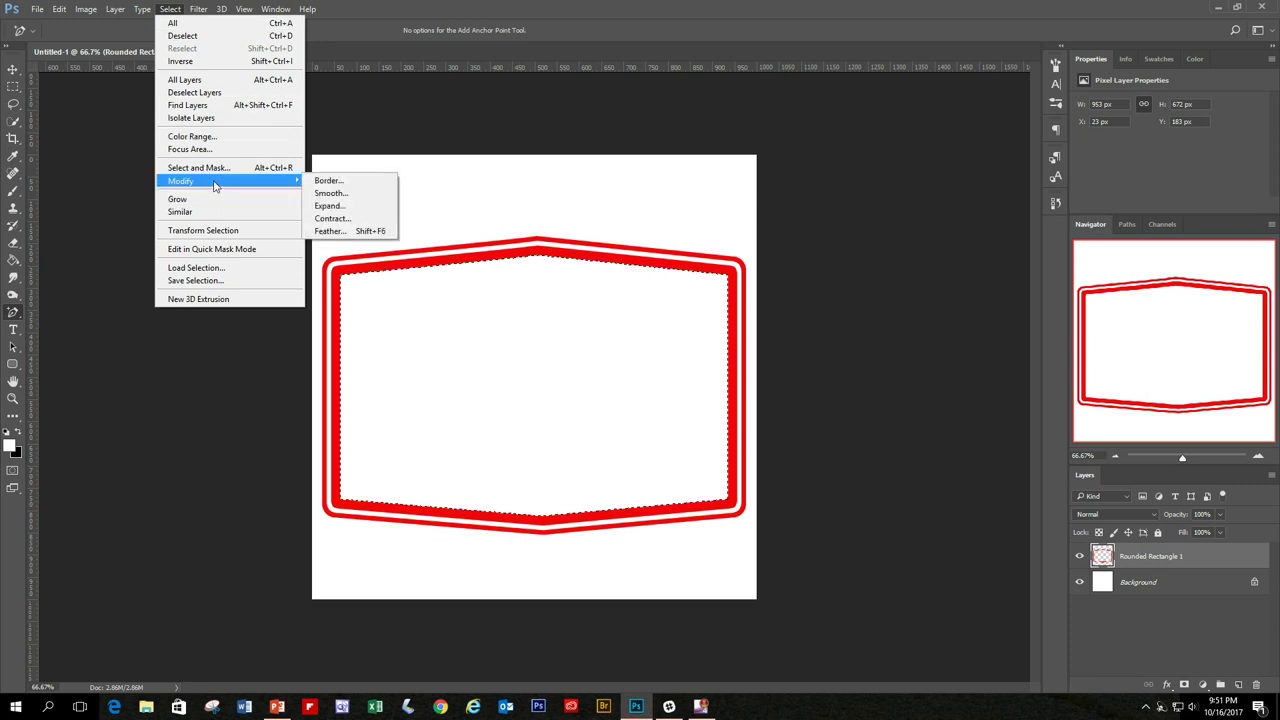
click(355, 218)
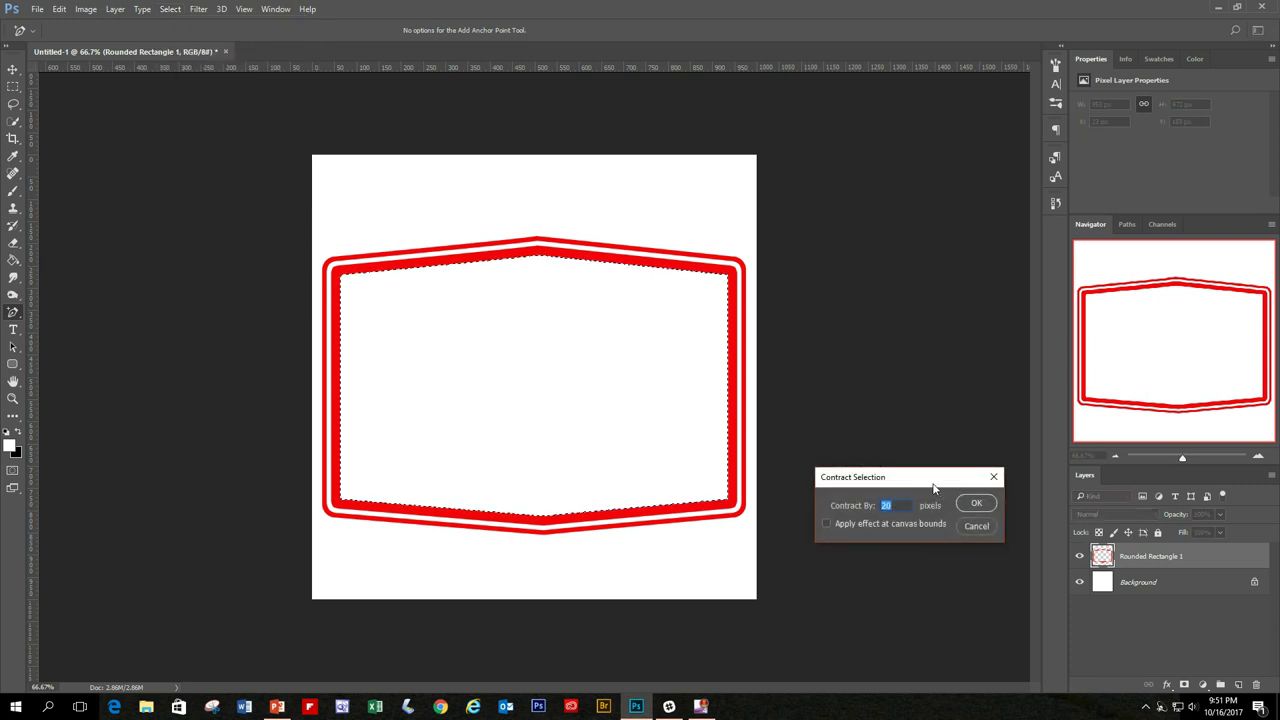
text(10)
click(975, 505)
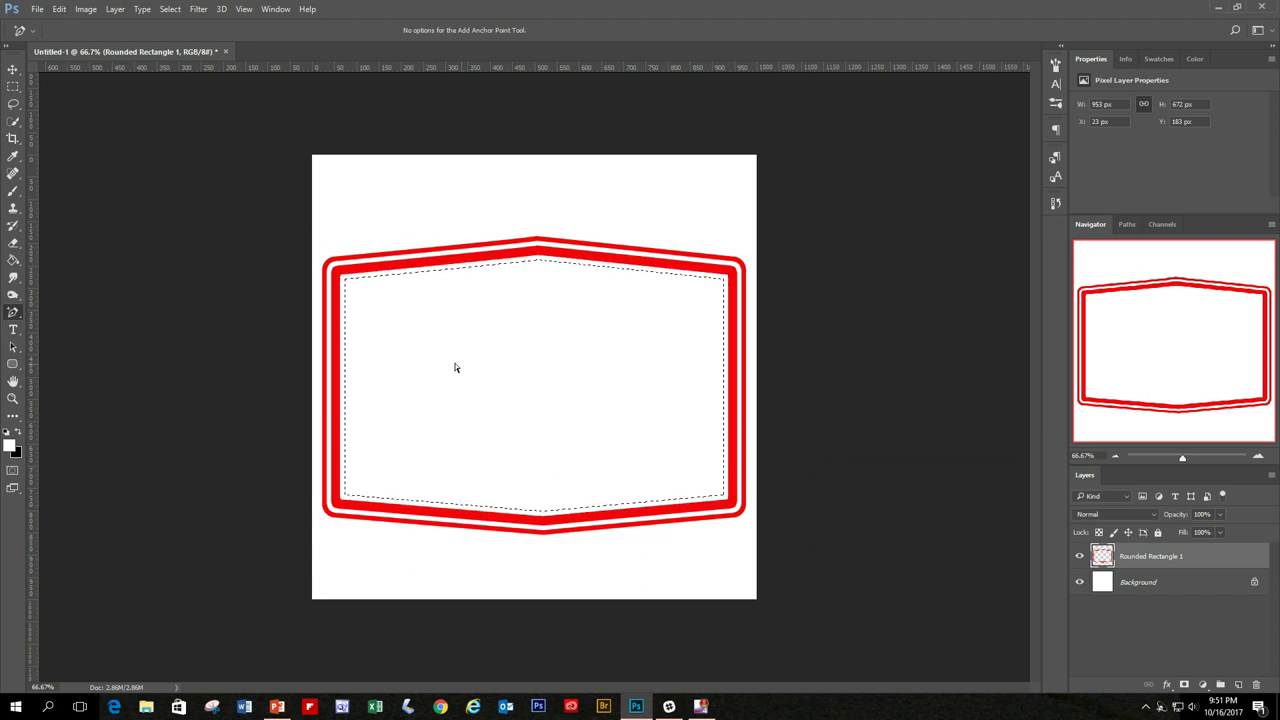
Fill the contracted selection with red (ff0000) in Normal mode at 100% opacity, and deselect it
click(59, 9)
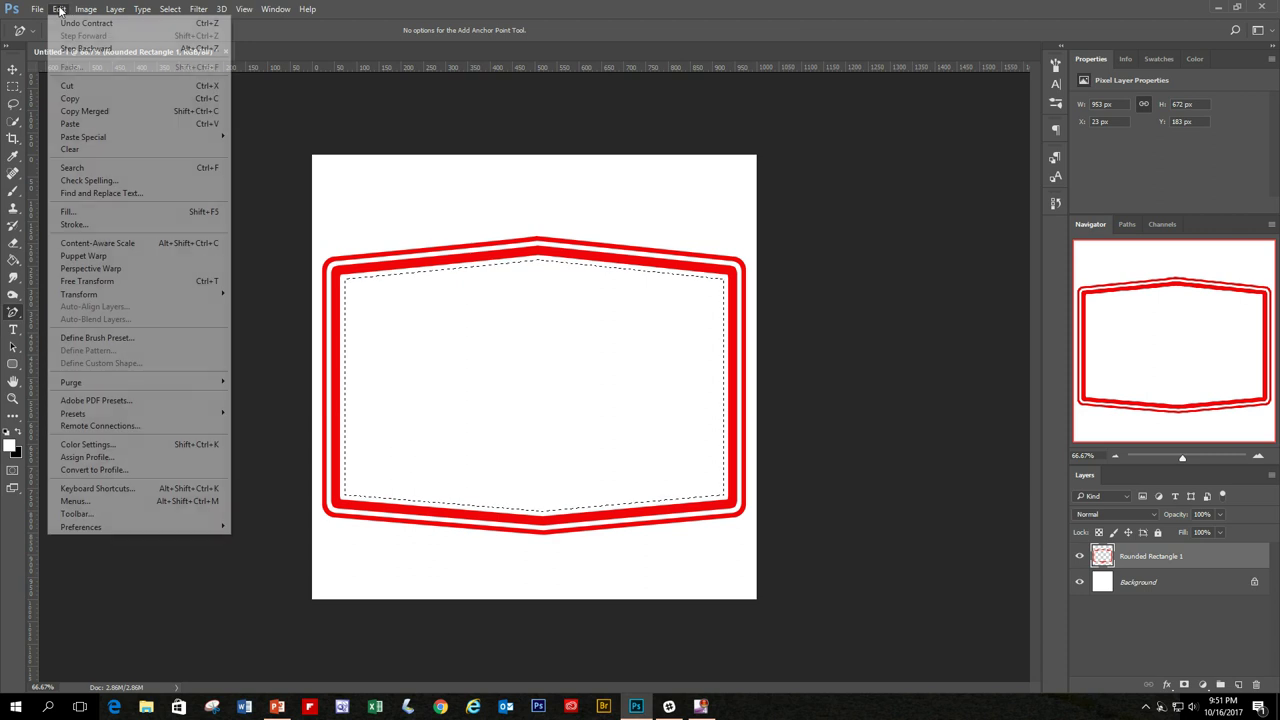
click(110, 211)
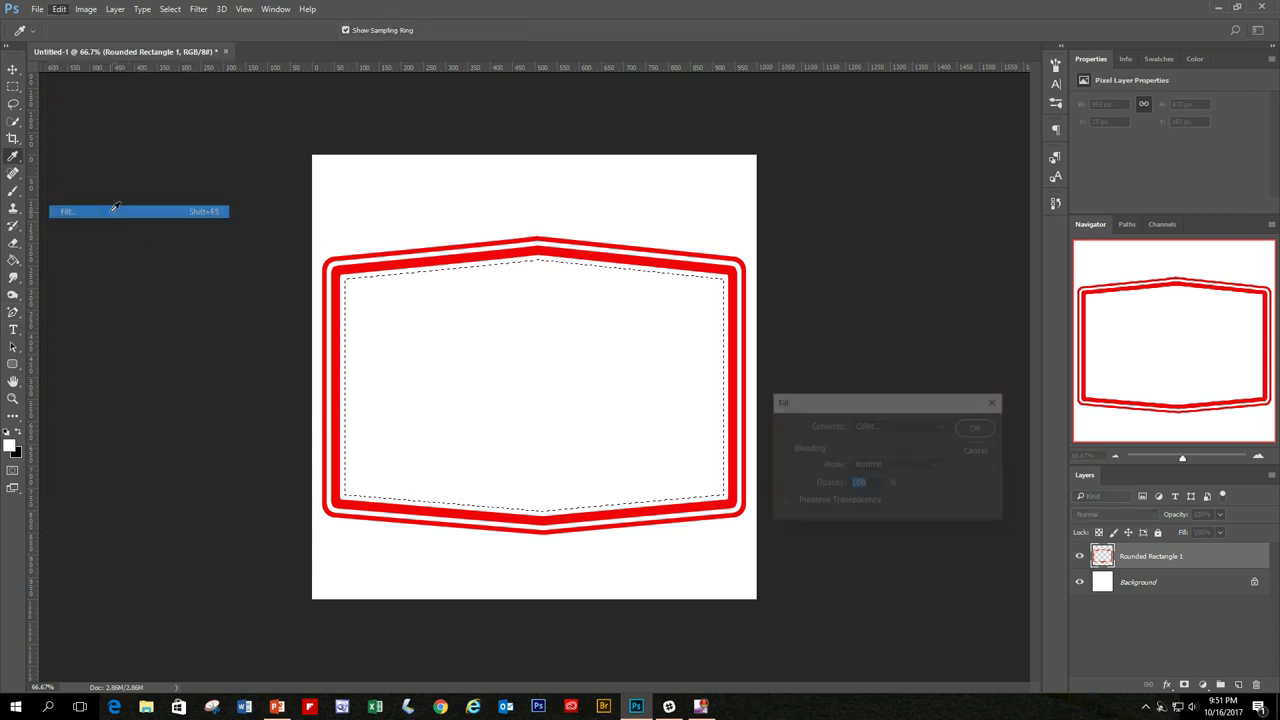
click(916, 428)
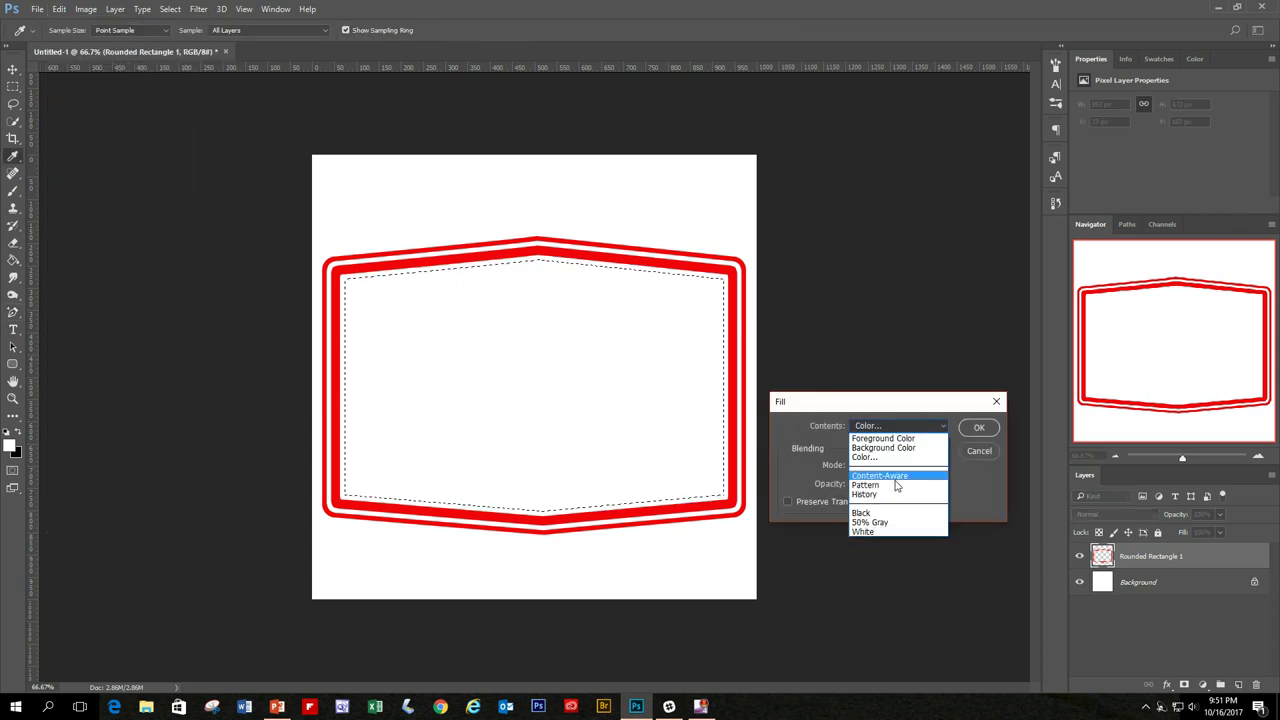
click(878, 460)
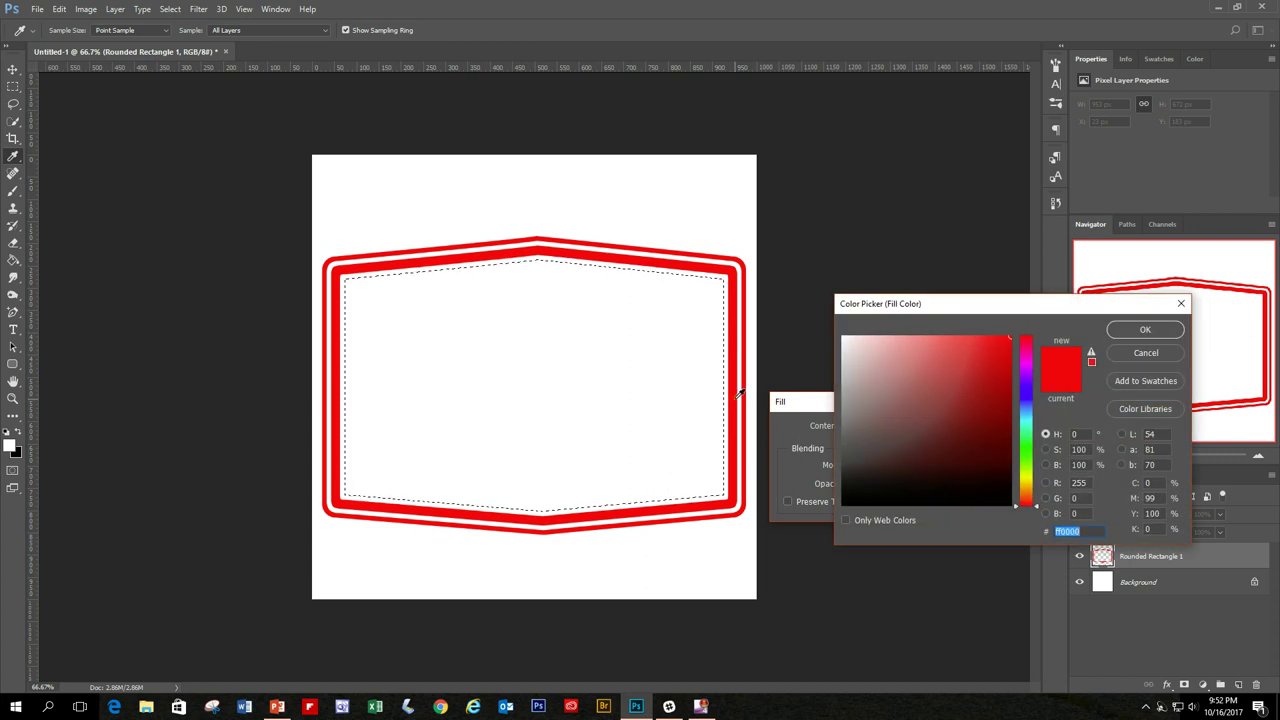
click(1145, 329)
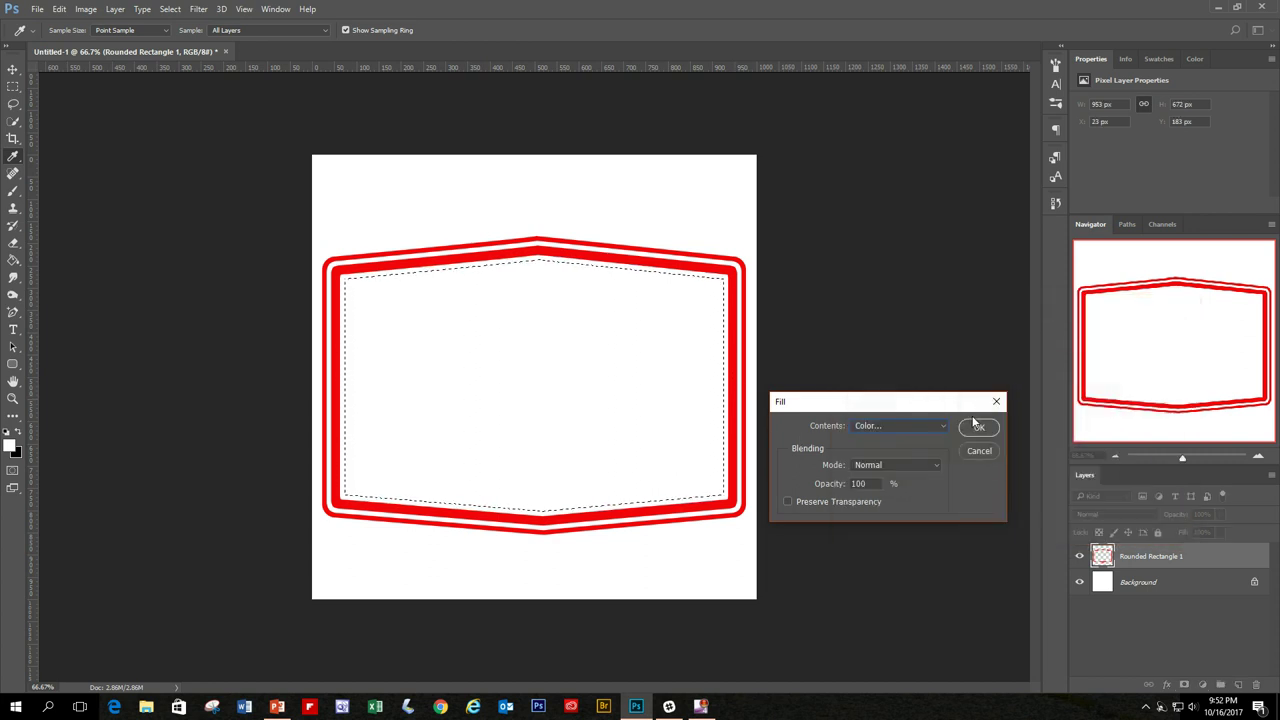
click(976, 427)
click(168, 10)
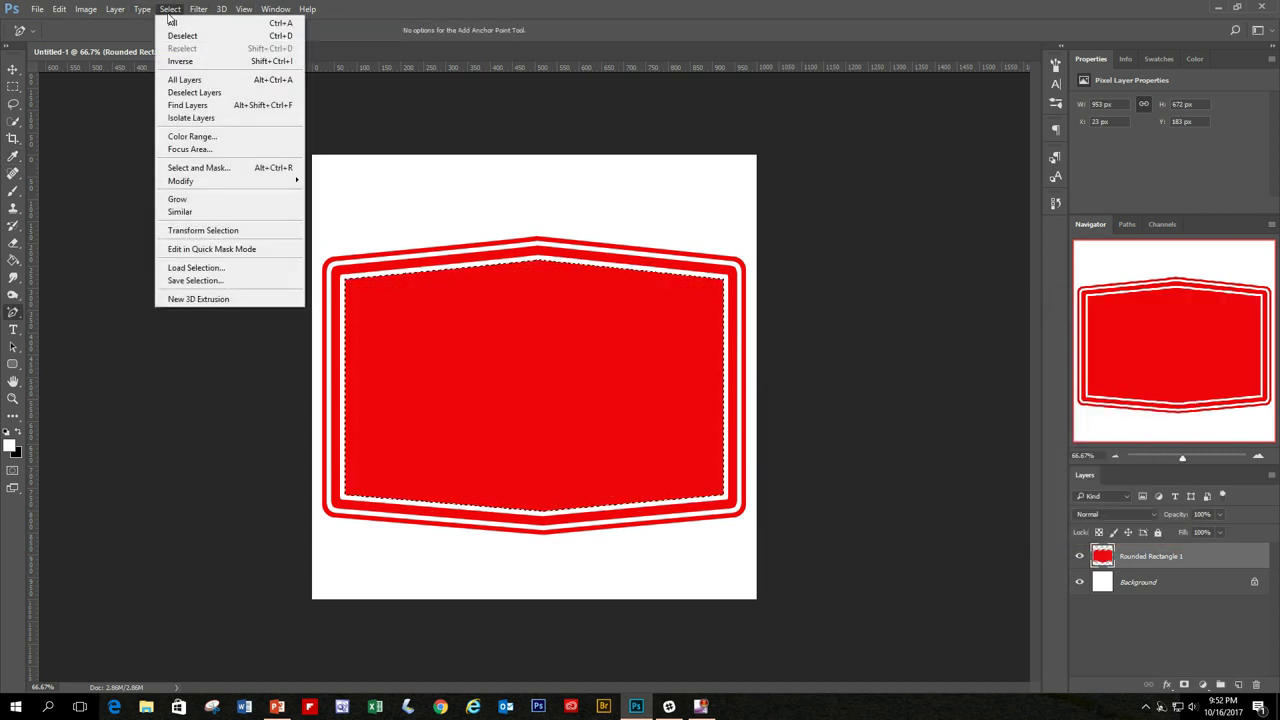
click(183, 36)
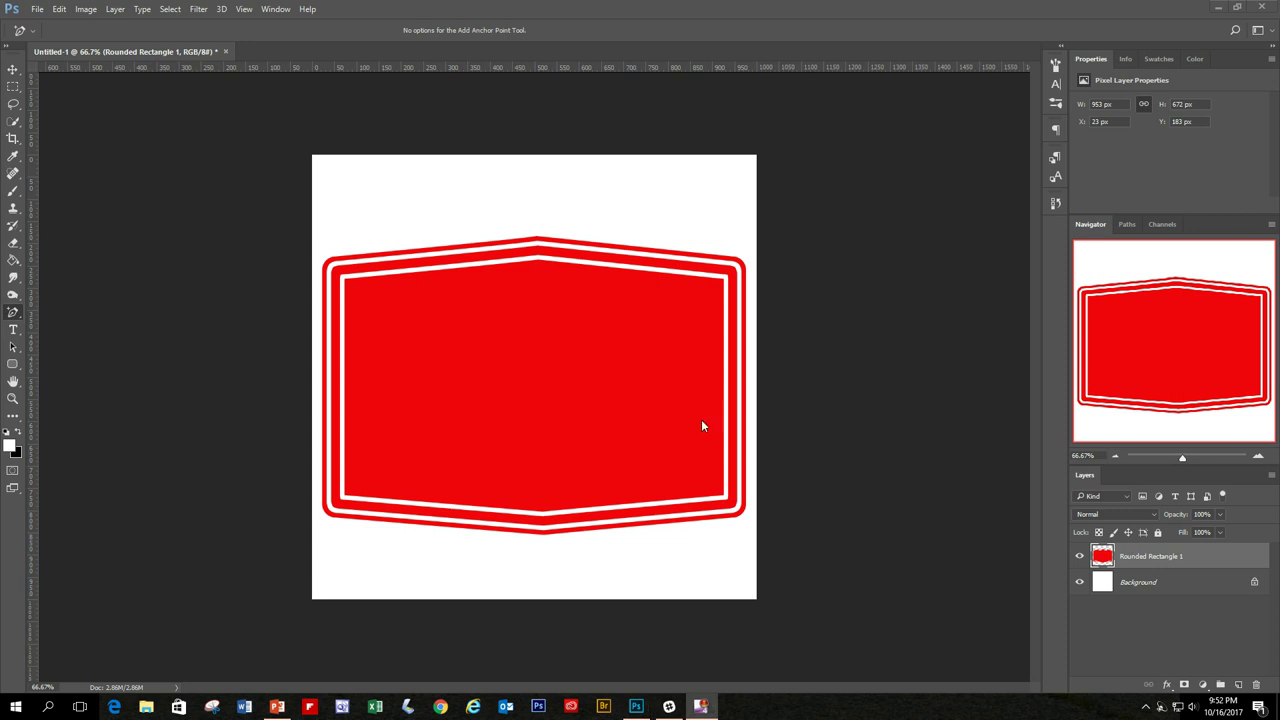
Add the text "Company Logo" at 72 px over the red centre of the badge
click(13, 333)
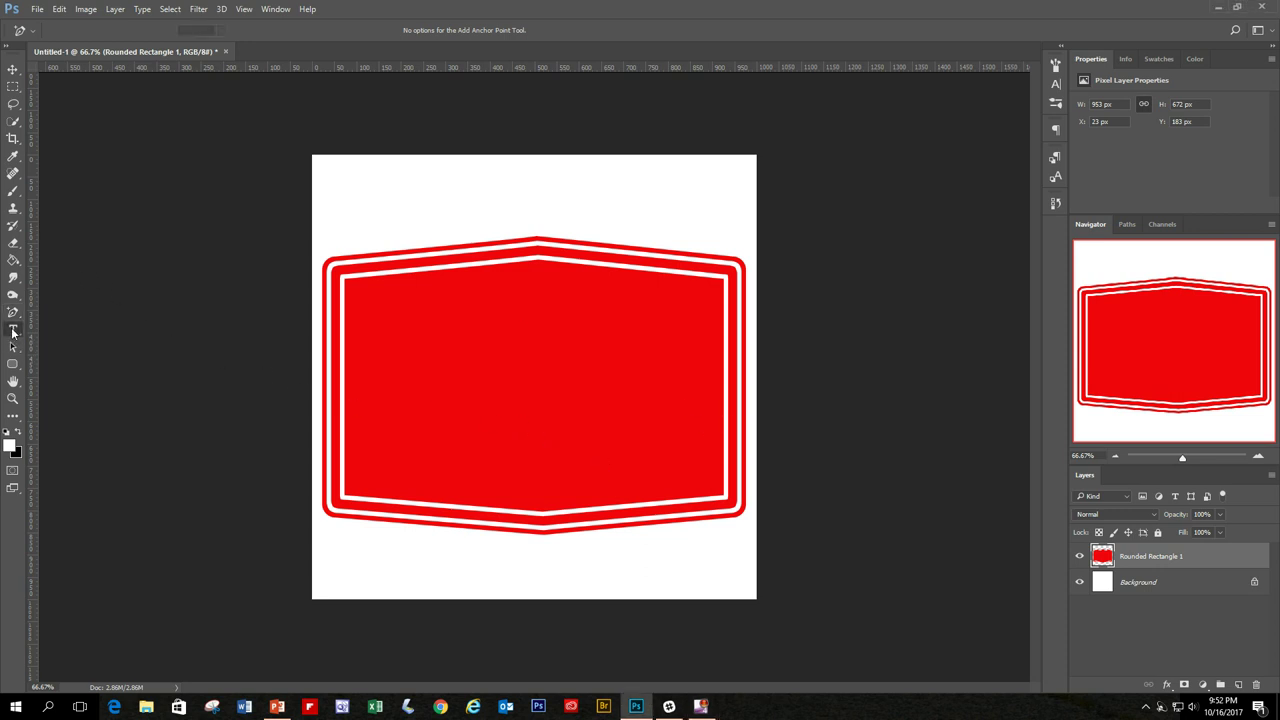
click(80, 328)
click(390, 378)
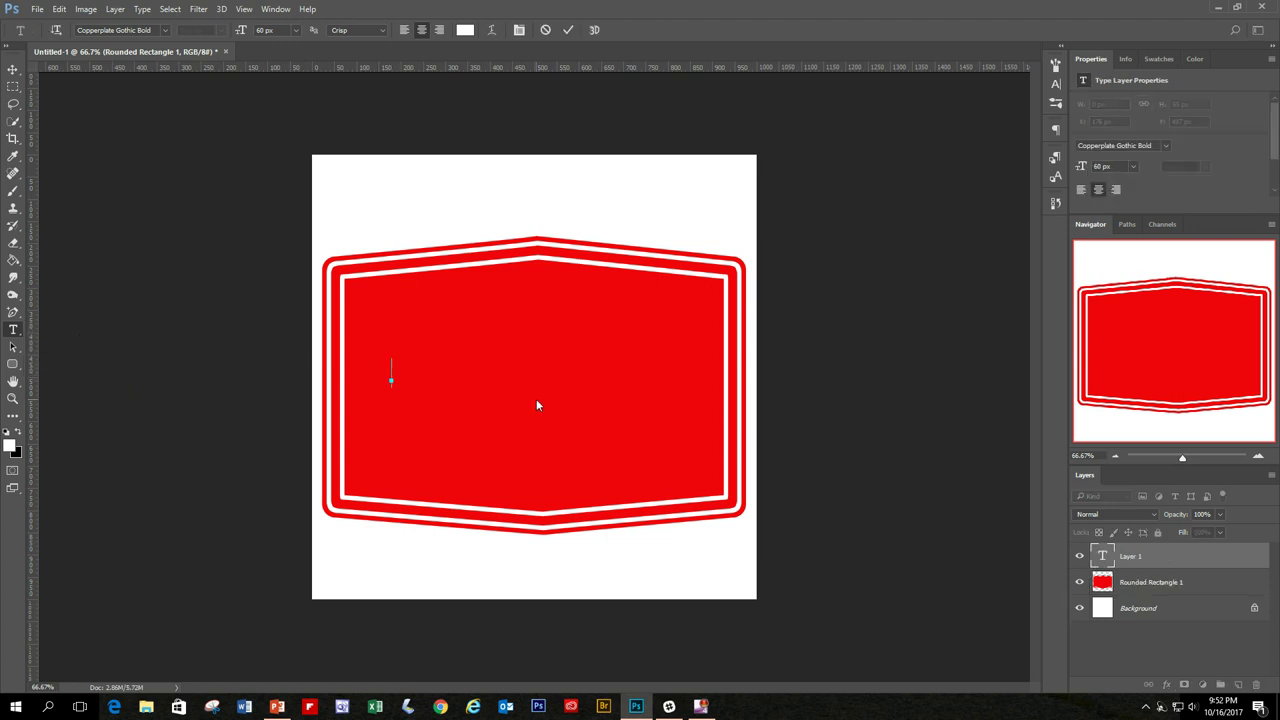
click(296, 30)
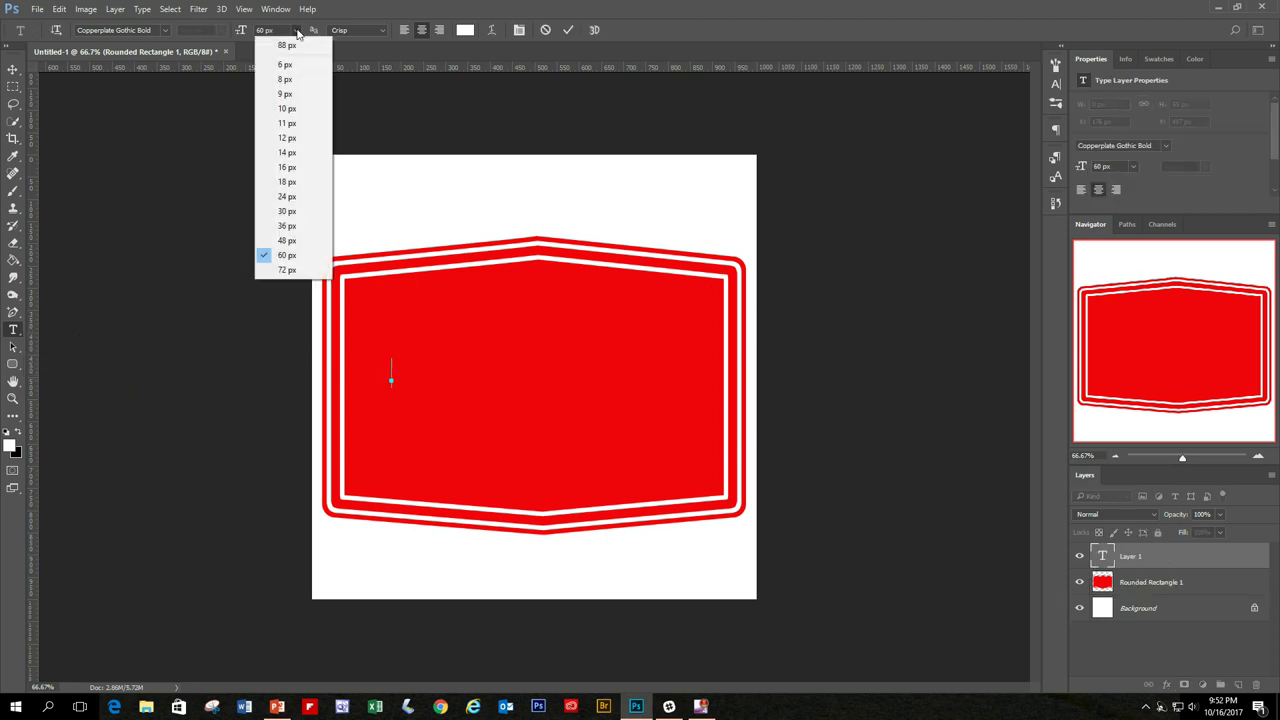
click(286, 270)
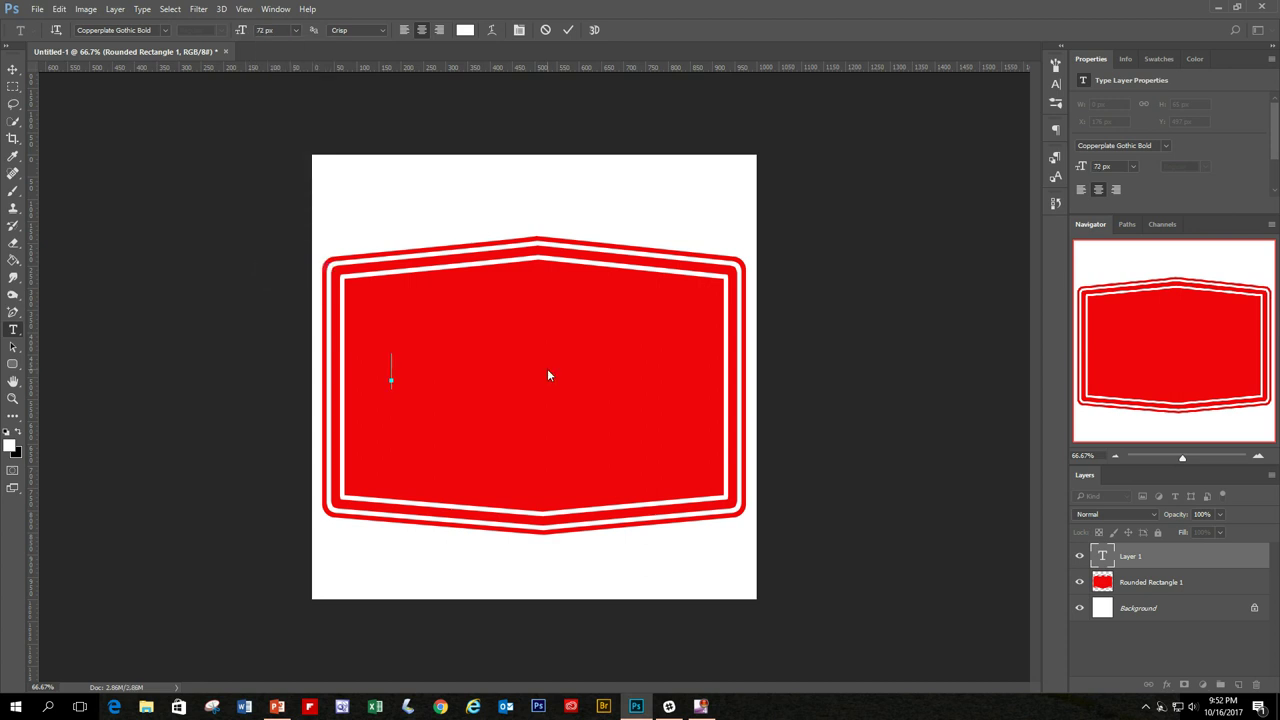
text(Com)
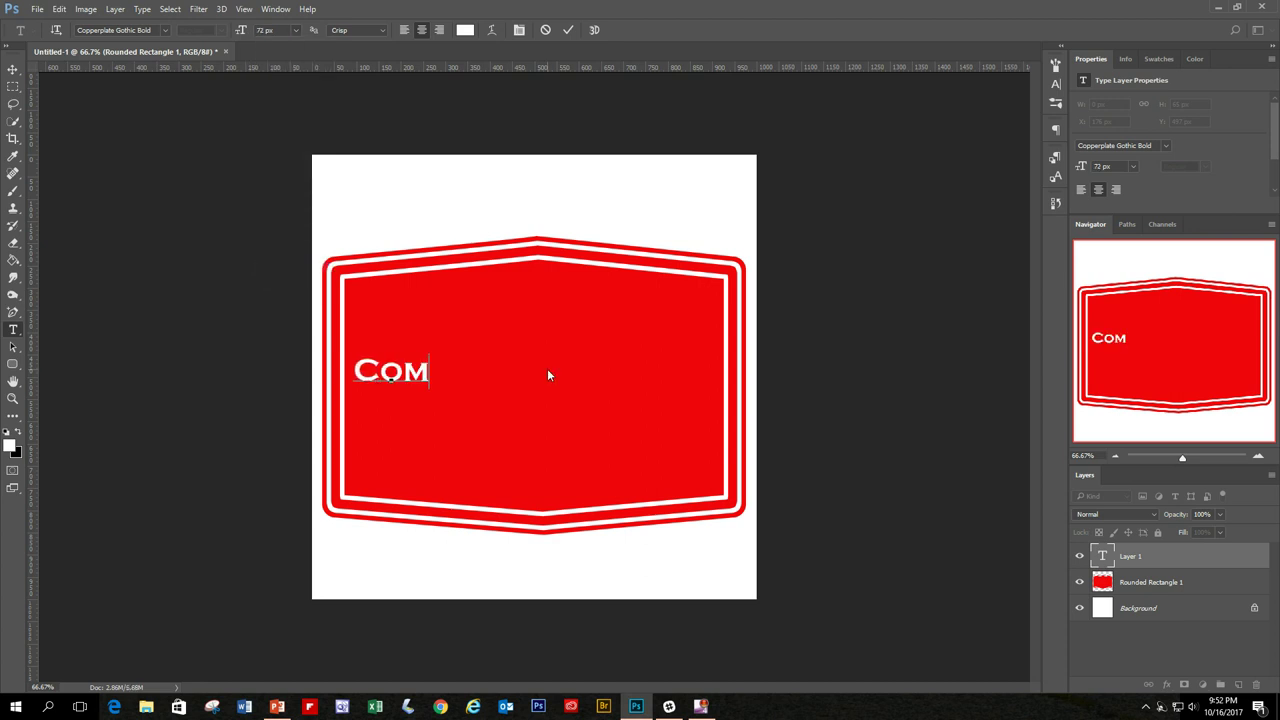
text(pany Logo)
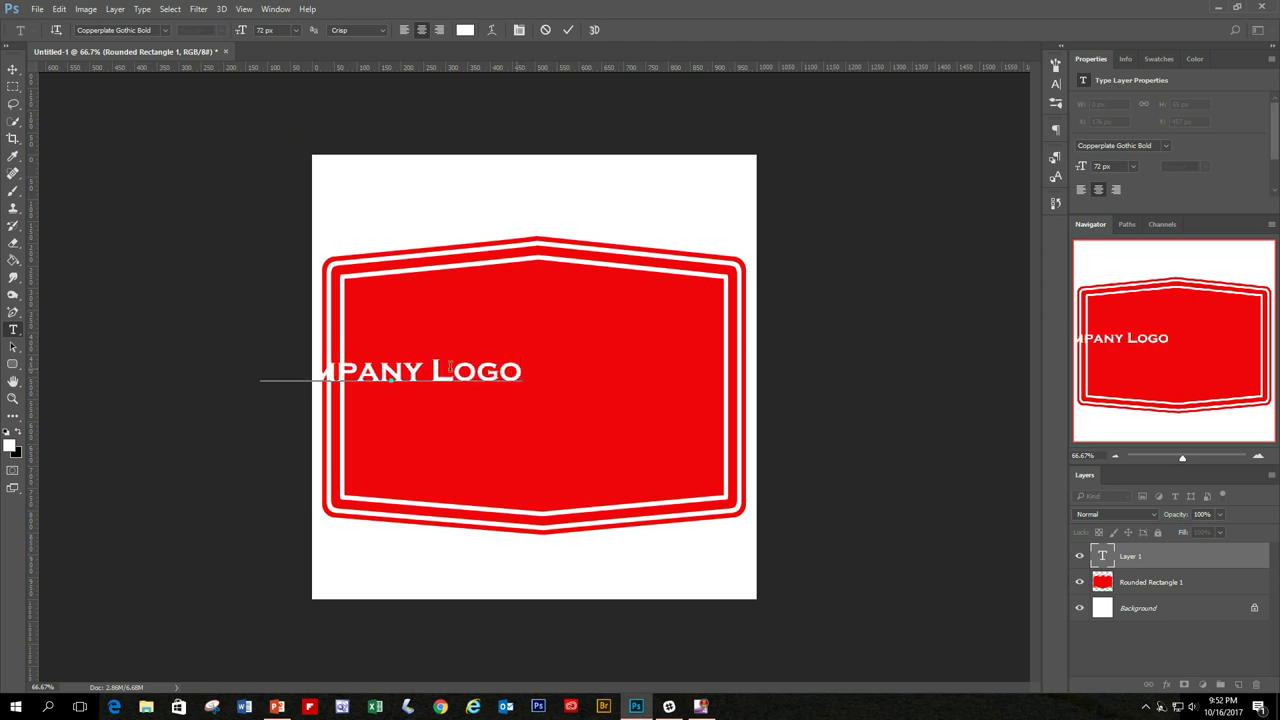
Centre the "Company Logo" text in the badge and set its font size to 88 px
click(13, 69)
drag(498, 372, 570, 382)
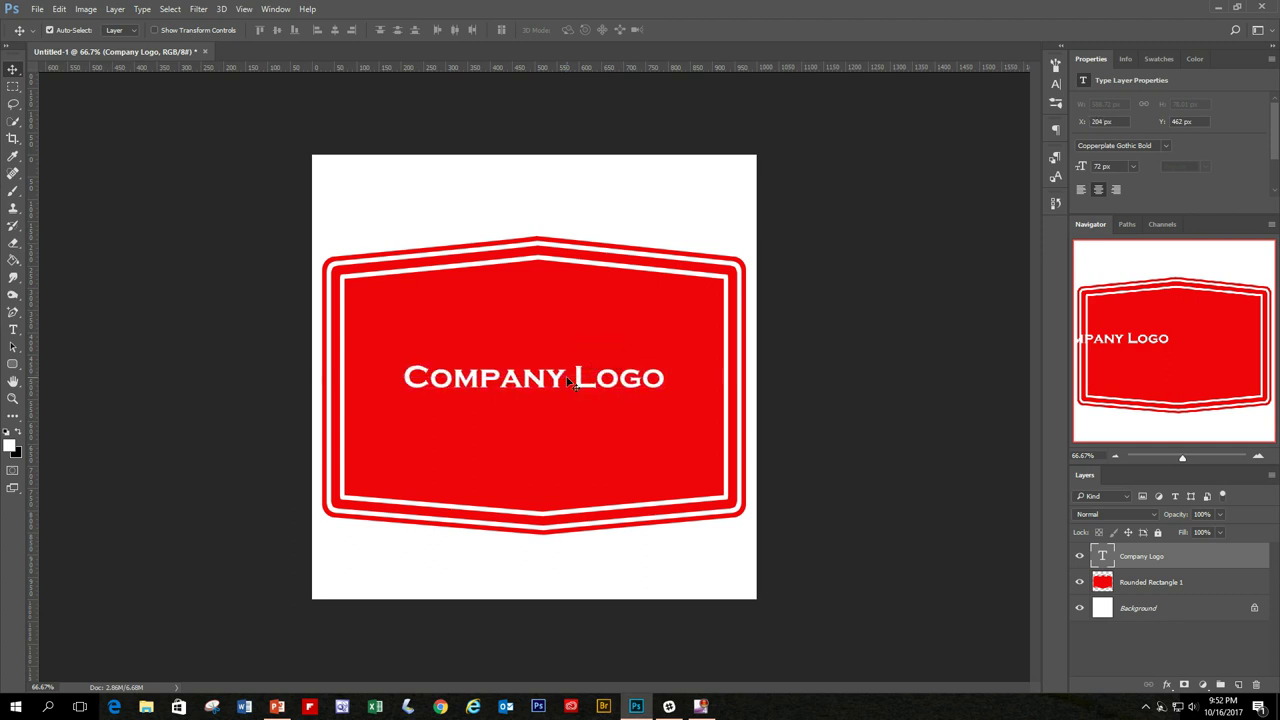
click(1056, 86)
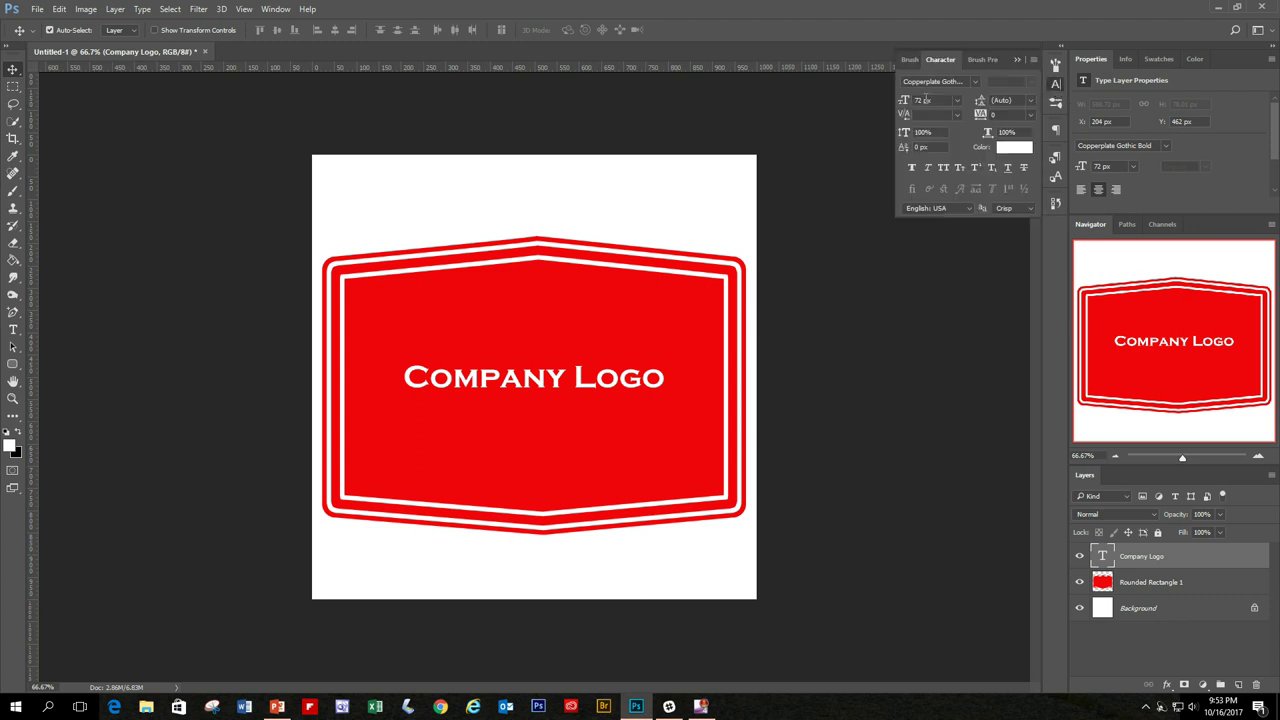
drag(905, 103, 916, 101)
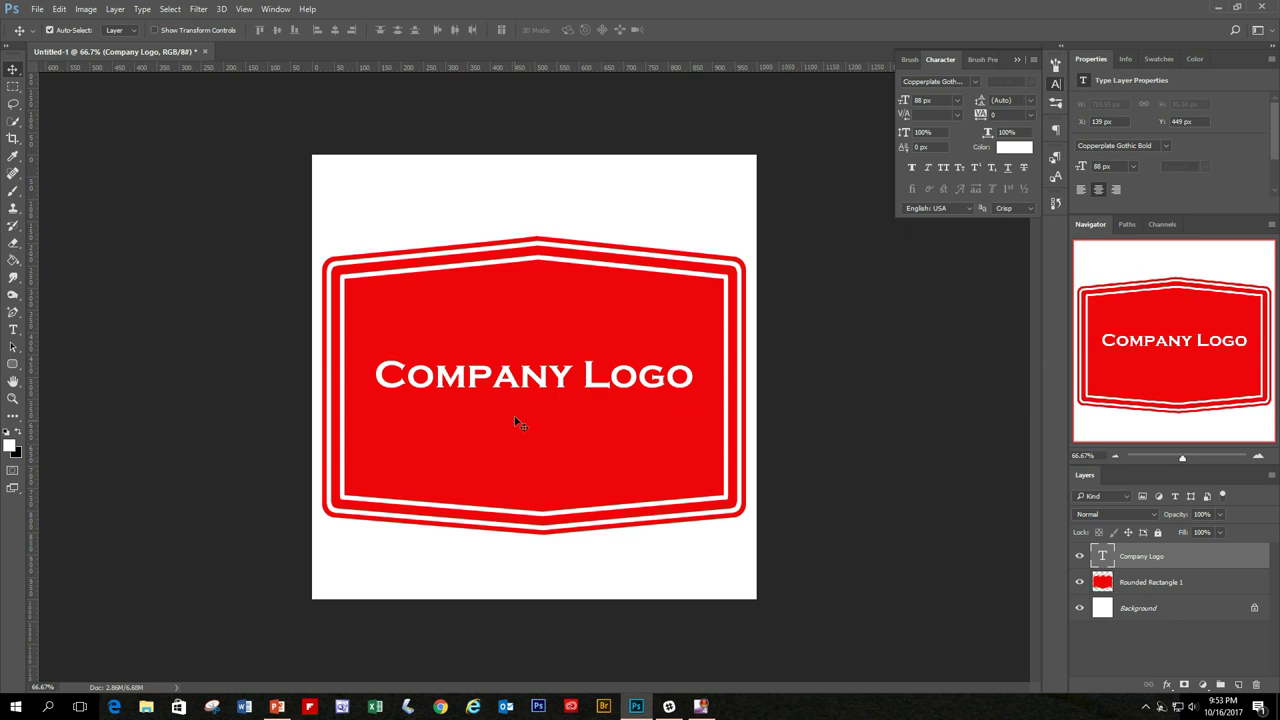
drag(509, 387, 505, 395)
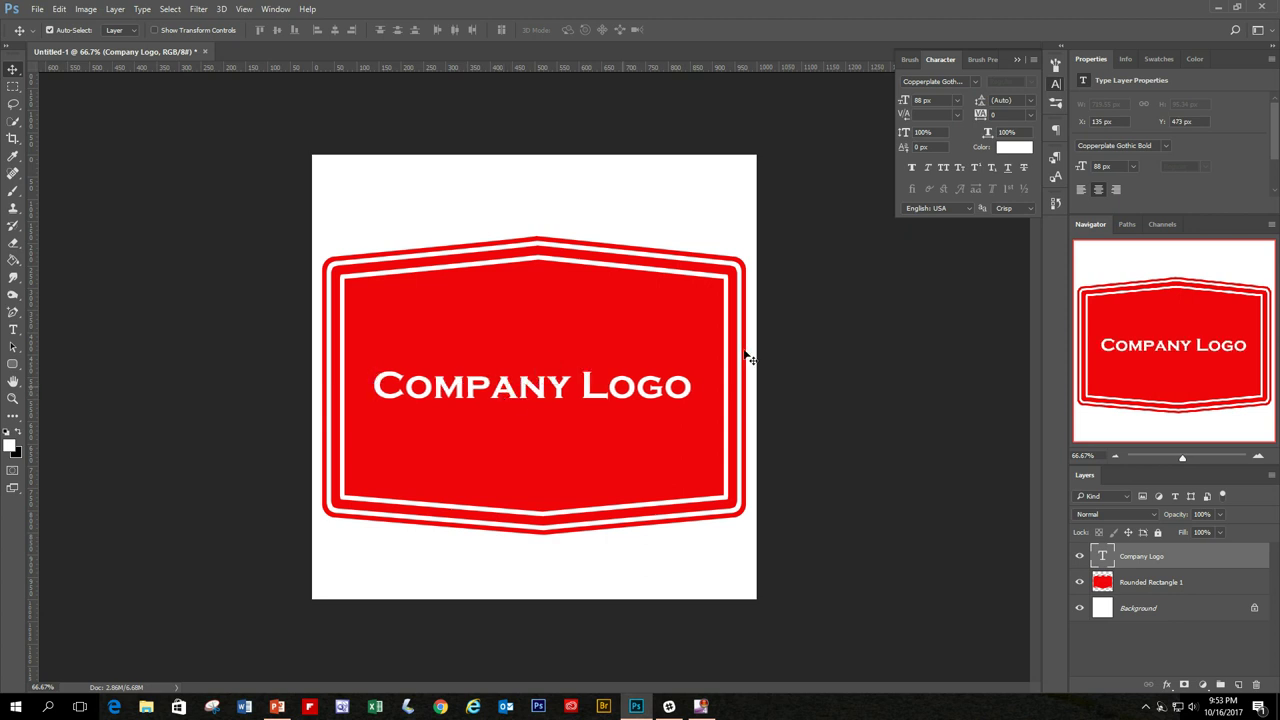
click(1017, 61)
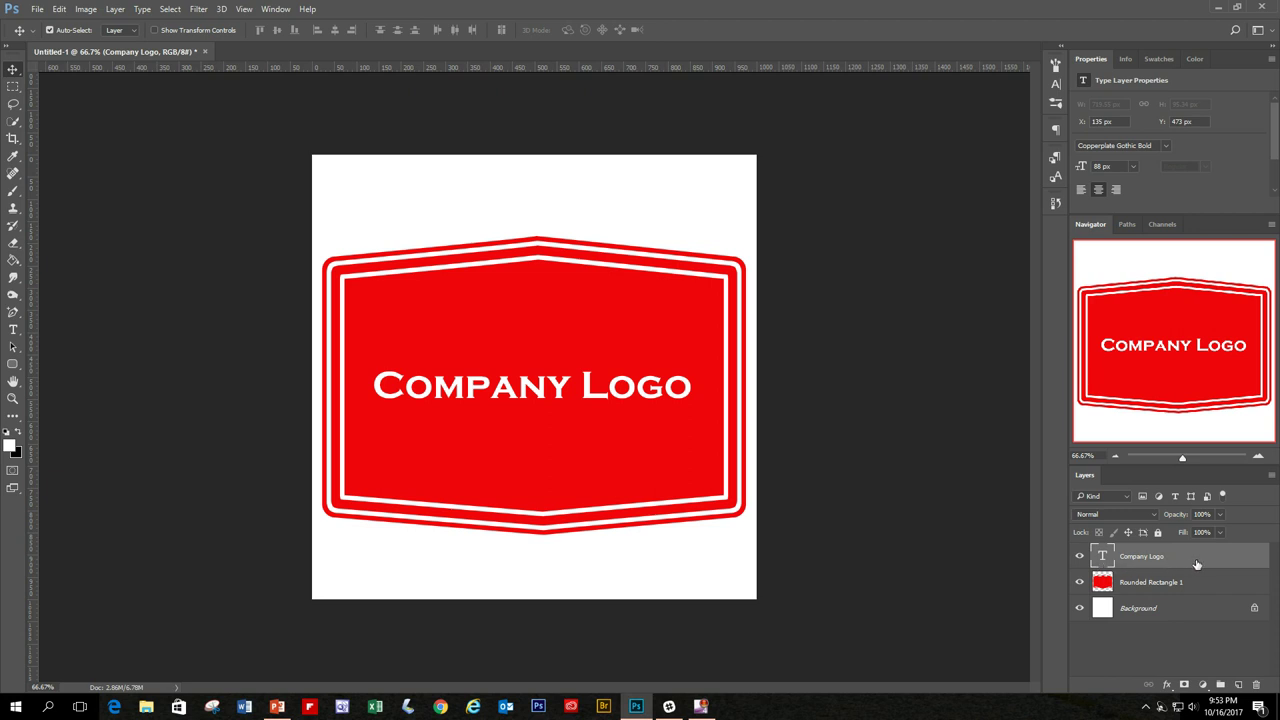
Duplicate the Company Logo text layer and nudge the copy straight up to the badge's upper edge, at Y about 245 px
drag(1196, 565, 1240, 686)
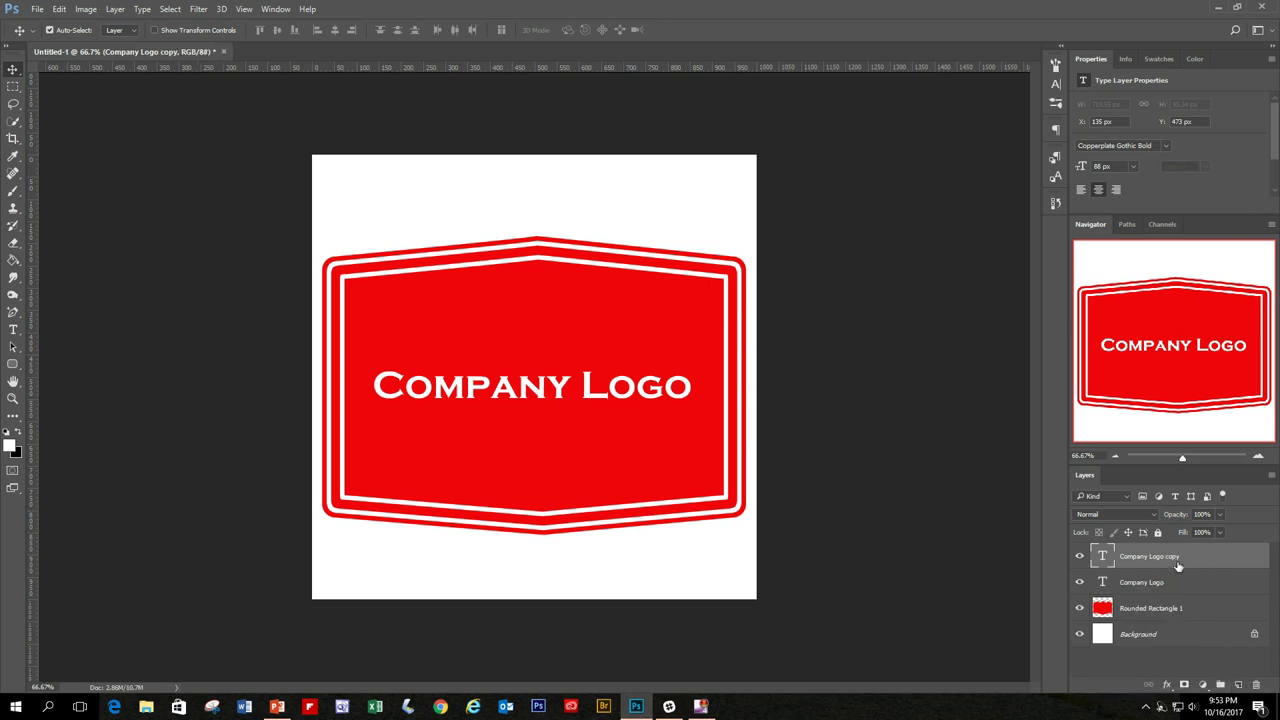
key(Up)
key(Up)
key(Up)
key(Up)
key(Up)
key(Up)
key(Up)
key(Up)
key(Up)
key(Up)
key(Up)
key(Up)
key(Up)
key(Up)
key(Up)
key(Up)
key(Up)
key(Up)
key(Up)
key(Up)
key(Up)
key(Up)
key(Up)
key(Up)
key(Up)
key(Up)
key(Up)
key(Up)
key(Up)
key(Up)
key(Up)
key(Up)
key(Up)
key(Up)
key(Up)
key(Up)
key(Up)
key(Up)
key(Up)
key(Up)
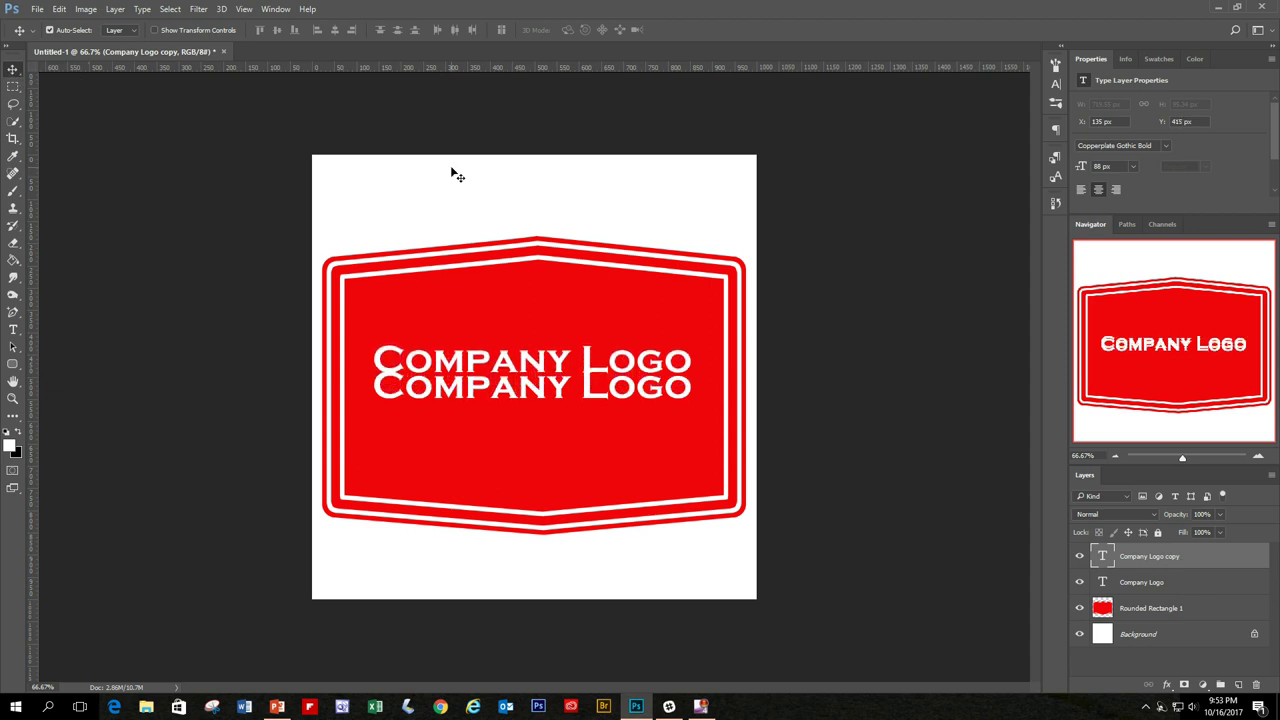
key(Up)
key(Up)
key(Up)
key(Up)
key(Up)
key(Up)
key(Up)
key(Up)
key(Up)
key(Up)
key(Up)
key(Up)
key(Up)
key(Up)
key(Up)
key(Up)
key(Up)
key(Up)
key(Up)
key(Up)
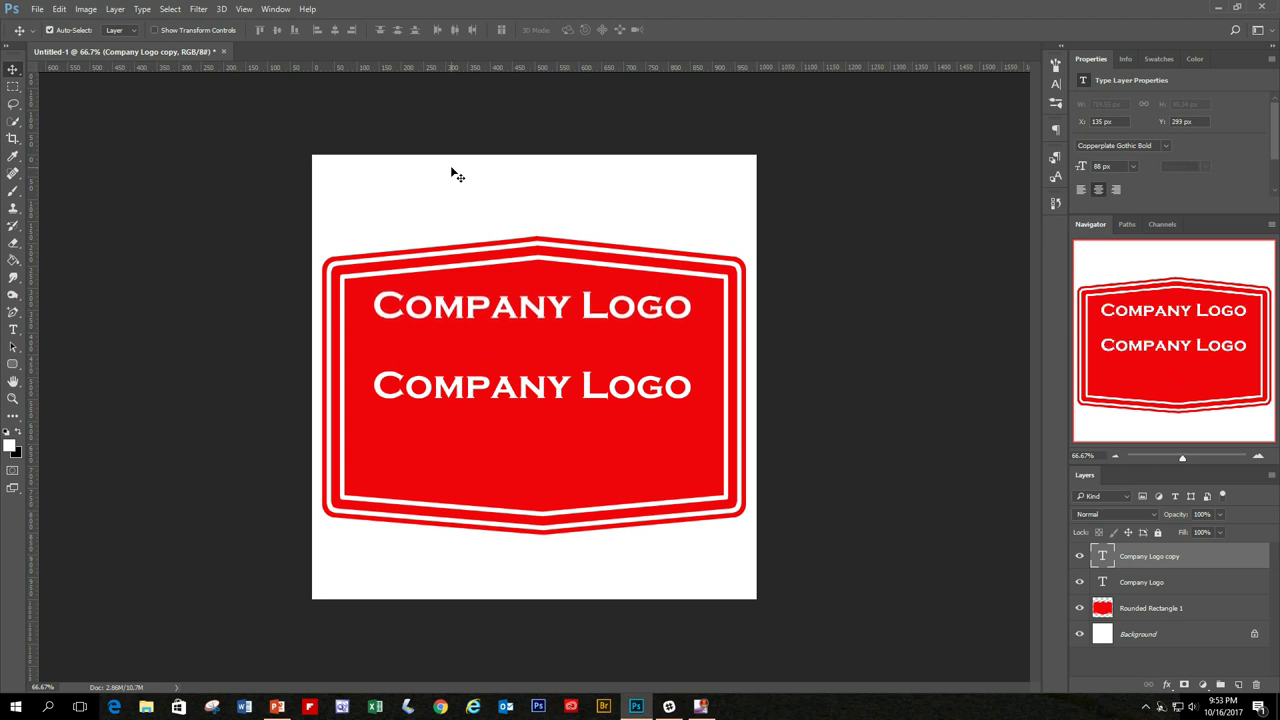
key(Up)
key(Up)
key(Up)
key(Up)
key(Up)
key(Up)
key(Up)
key(Up)
key(Up)
key(Up)
key(Up)
key(Up)
key(Up)
key(Up)
key(Up)
key(Up)
key(Up)
key(Up)
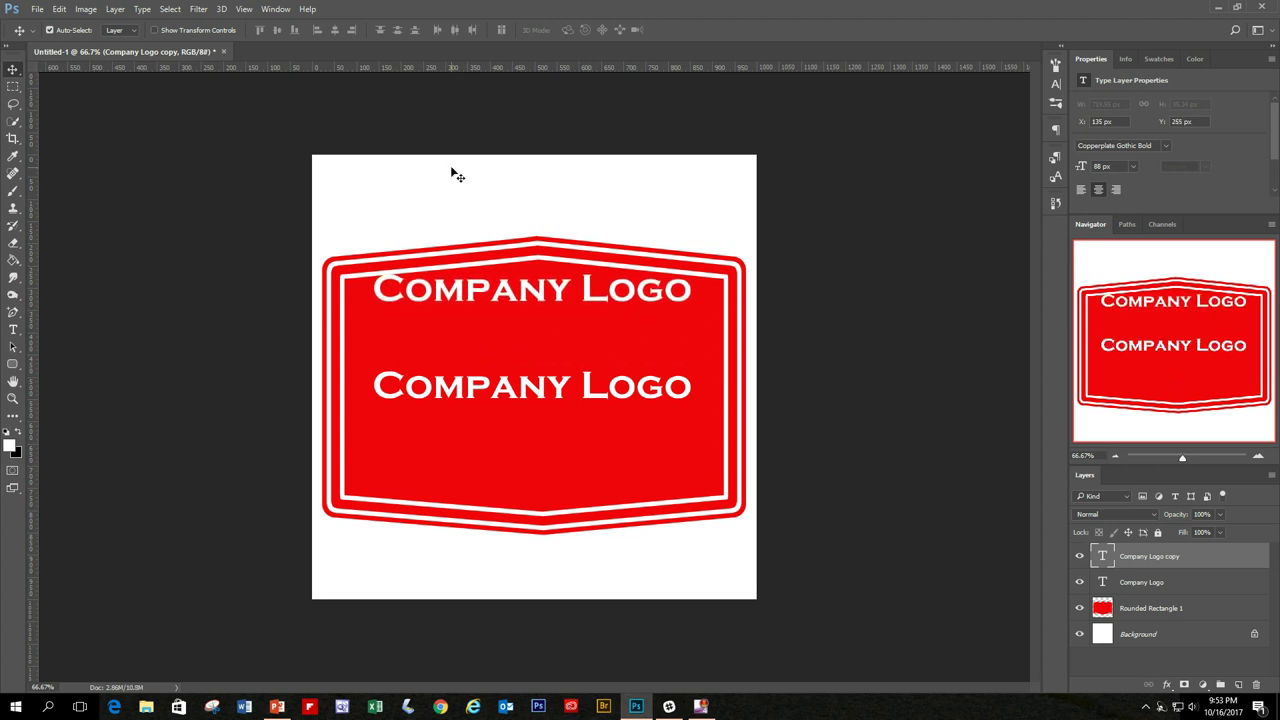
Replace the wording of the upper text copy with "Est. 2017"
click(13, 330)
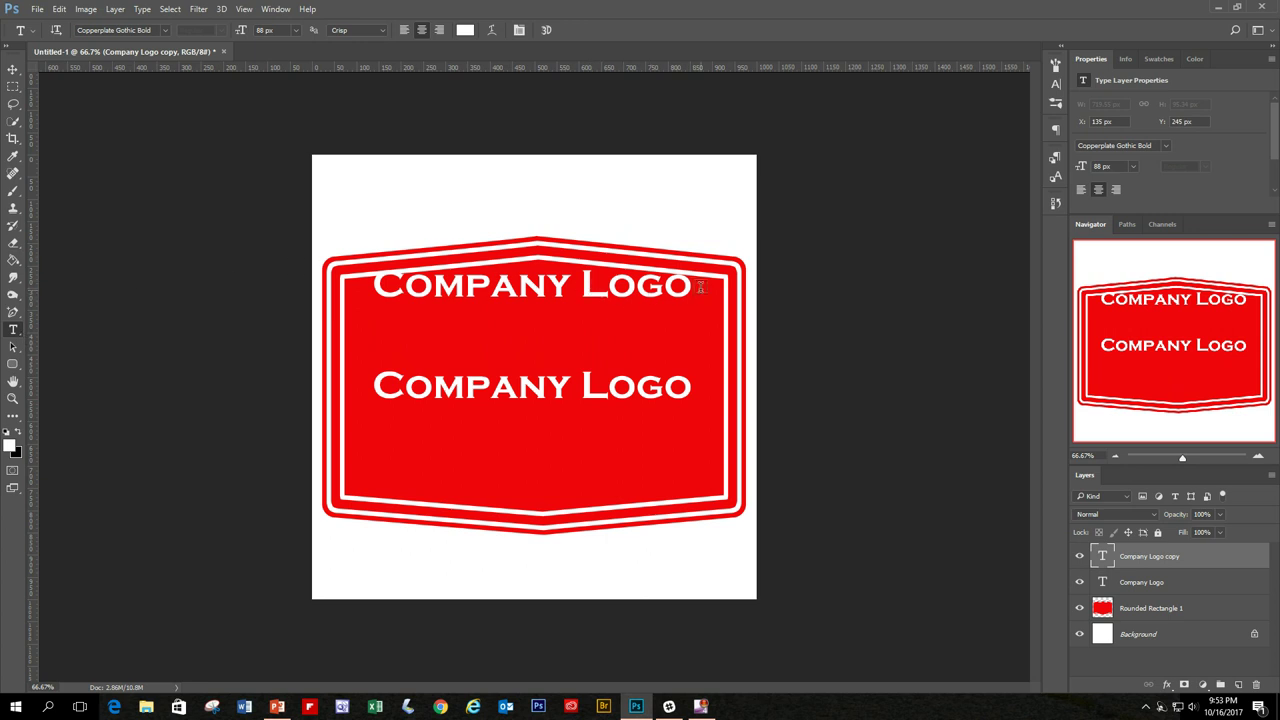
drag(688, 285, 328, 287)
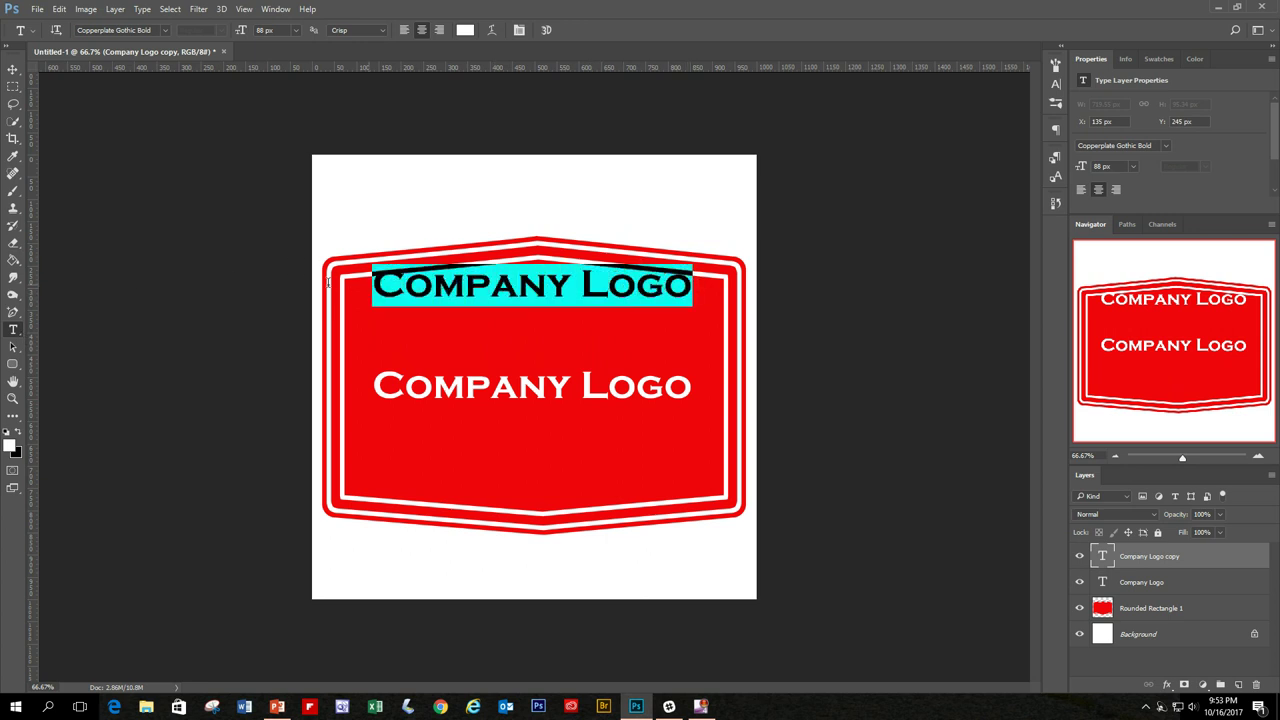
text(Est)
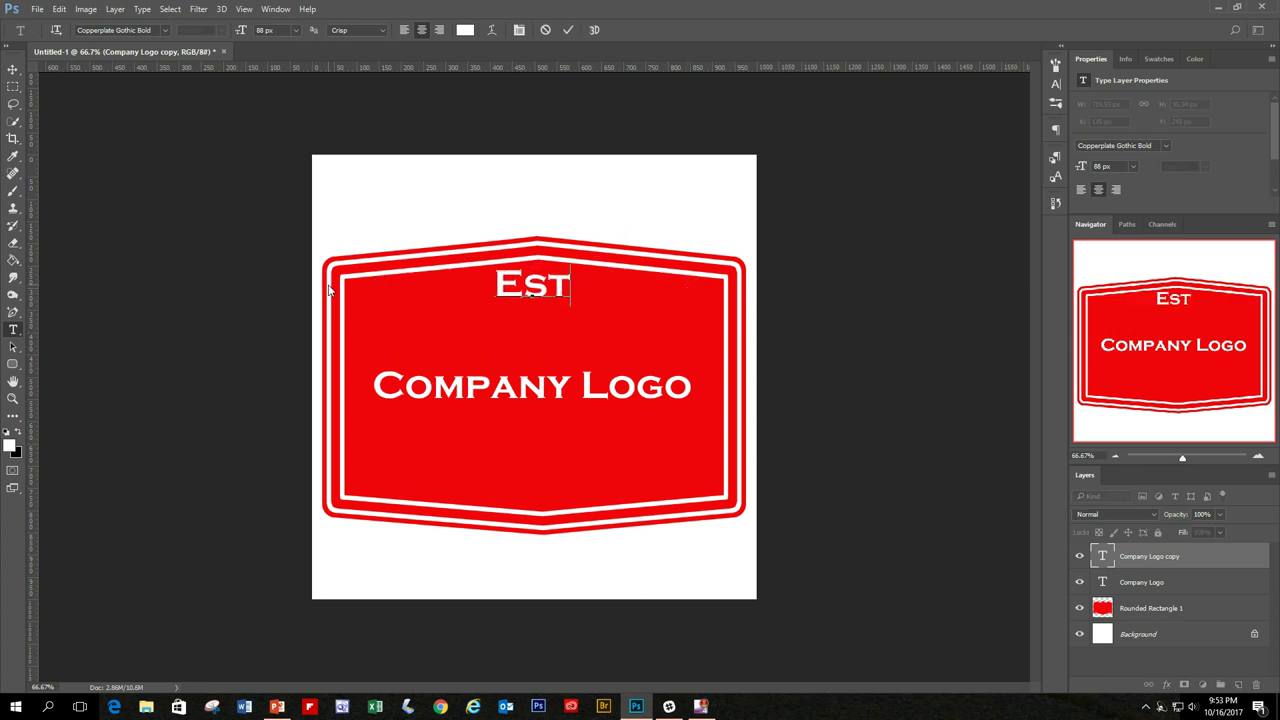
text(. 2017)
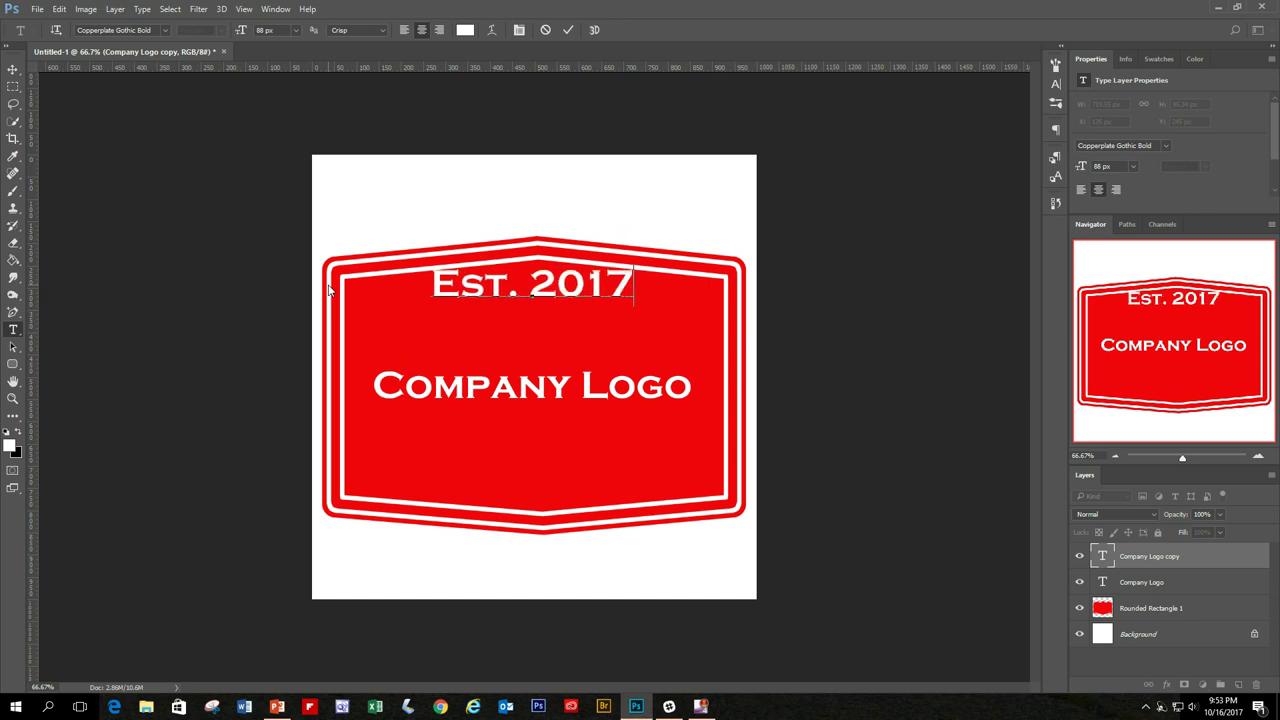
Set the "Est. 2017" text's font size to 72 px and move it down to Y about 282 px
drag(634, 285, 390, 289)
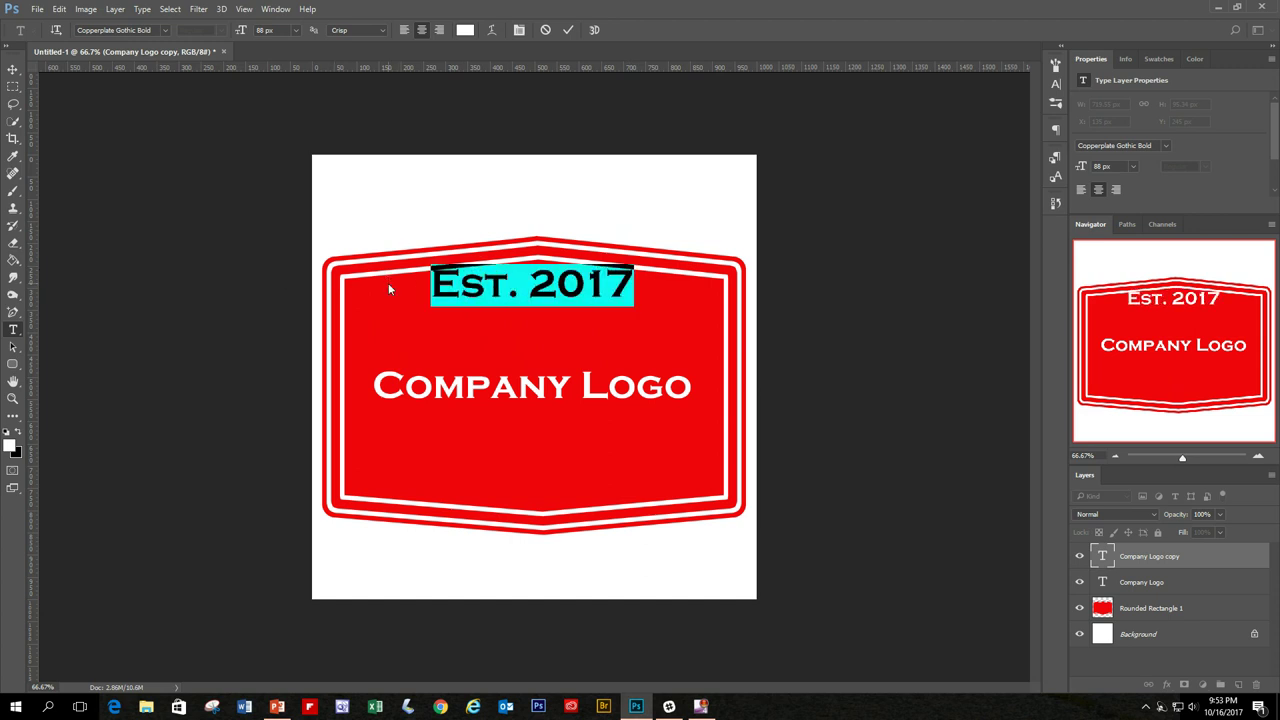
click(295, 34)
click(298, 271)
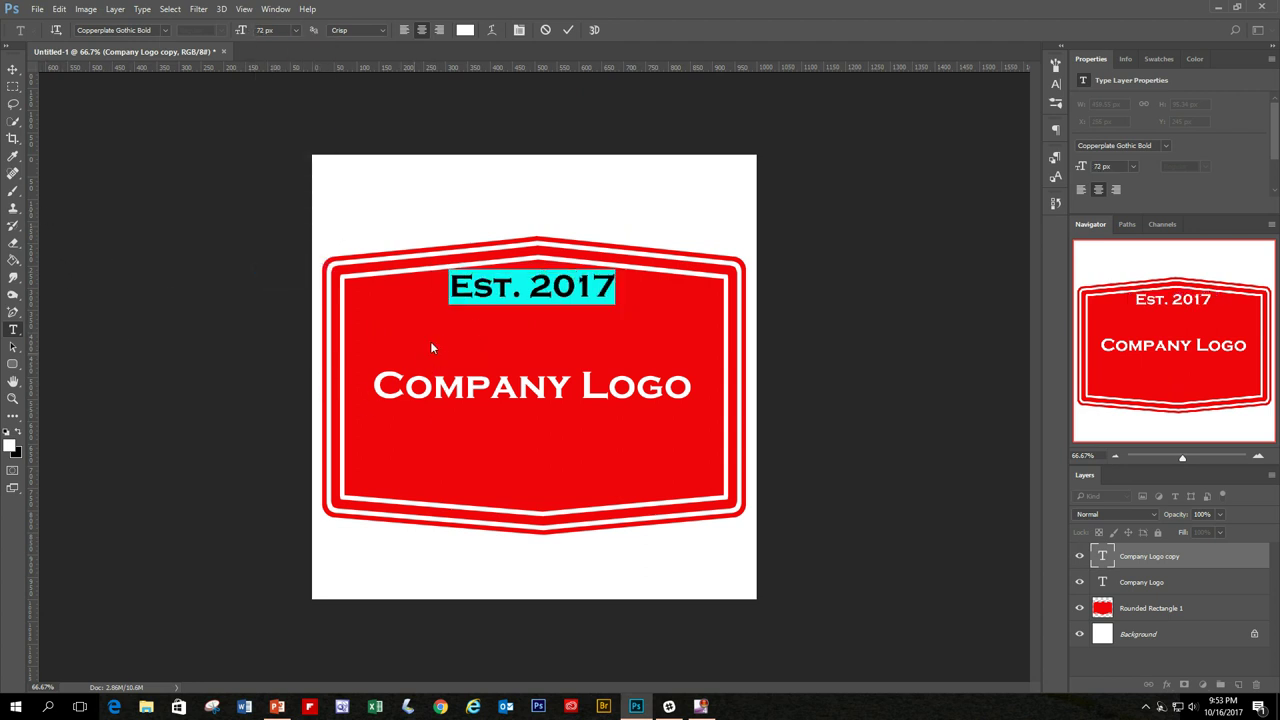
click(510, 286)
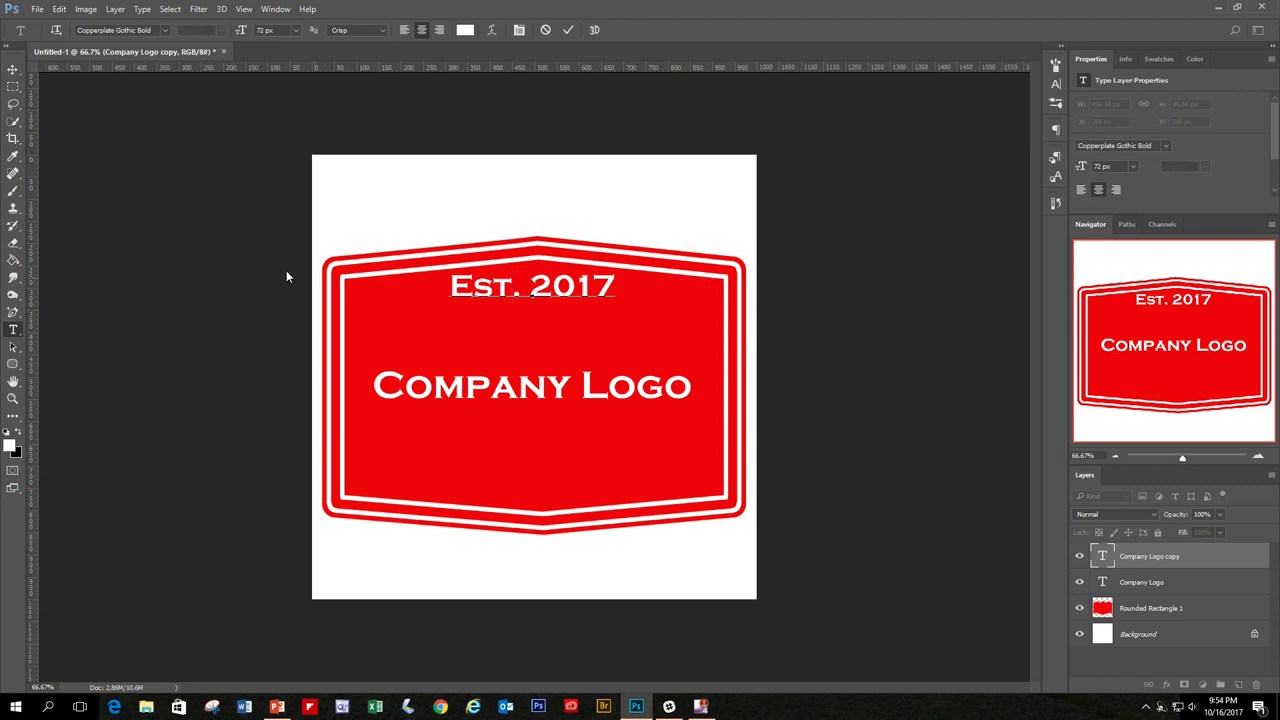
click(12, 72)
drag(540, 288, 540, 300)
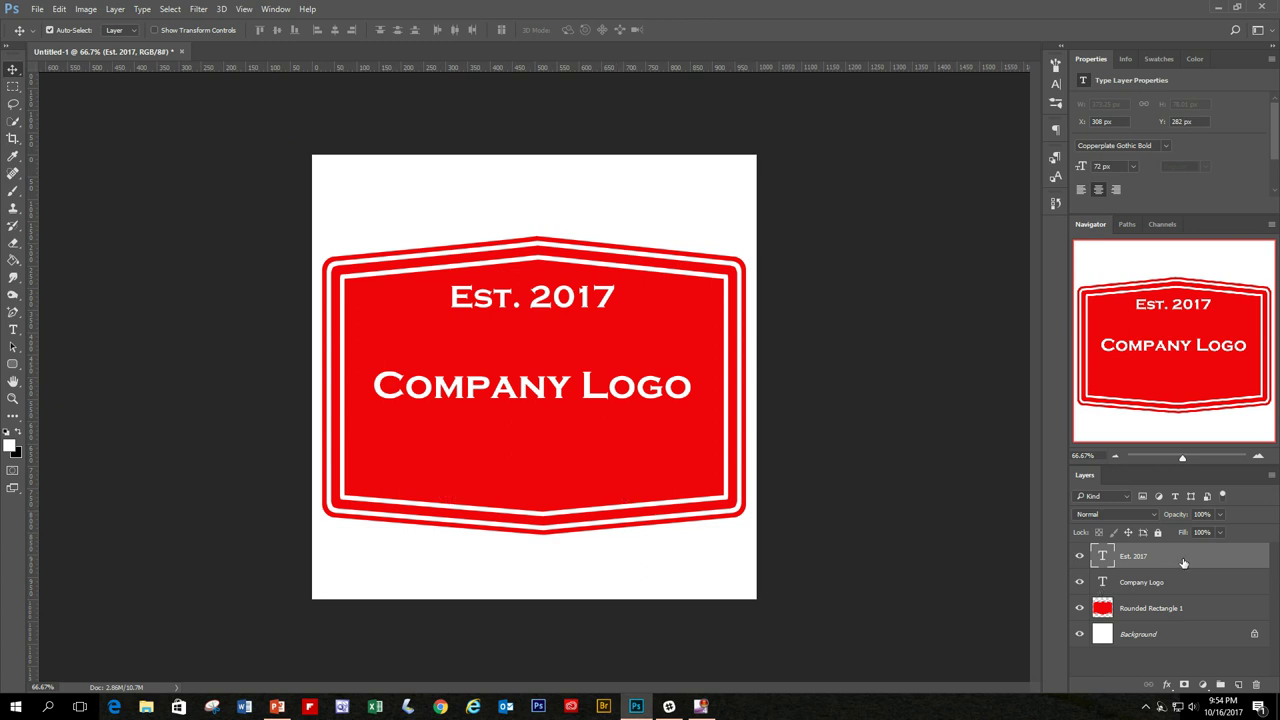
Duplicate the "Est. 2017" text layer and nudge the copy straight down below "Company Logo", to Y about 673 px
drag(1185, 558, 1238, 684)
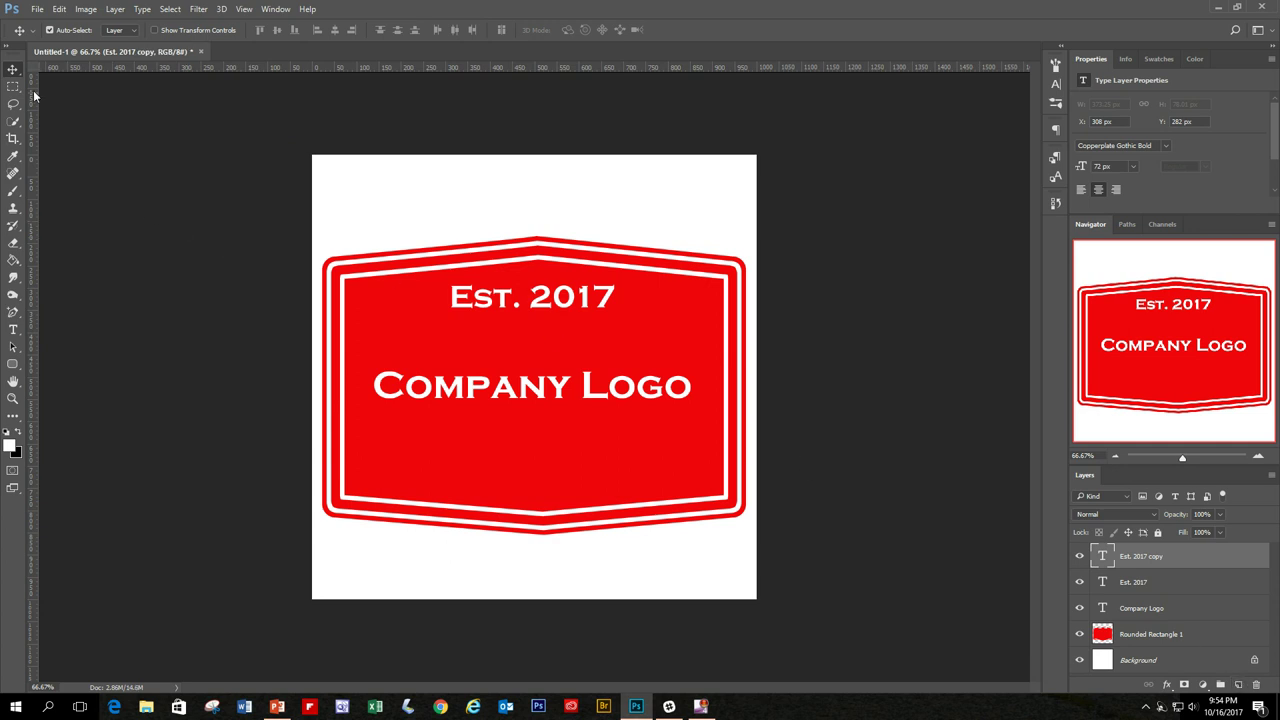
key(shift+Down)
key(shift+Down)
key(Down)
key(Down)
key(Down)
key(Down)
key(Down)
key(Down)
key(Down)
key(Down)
key(Down)
key(Down)
key(Down)
key(Down)
key(Down)
key(Down)
key(Down)
key(Down)
key(Down)
key(Down)
key(Down)
key(Down)
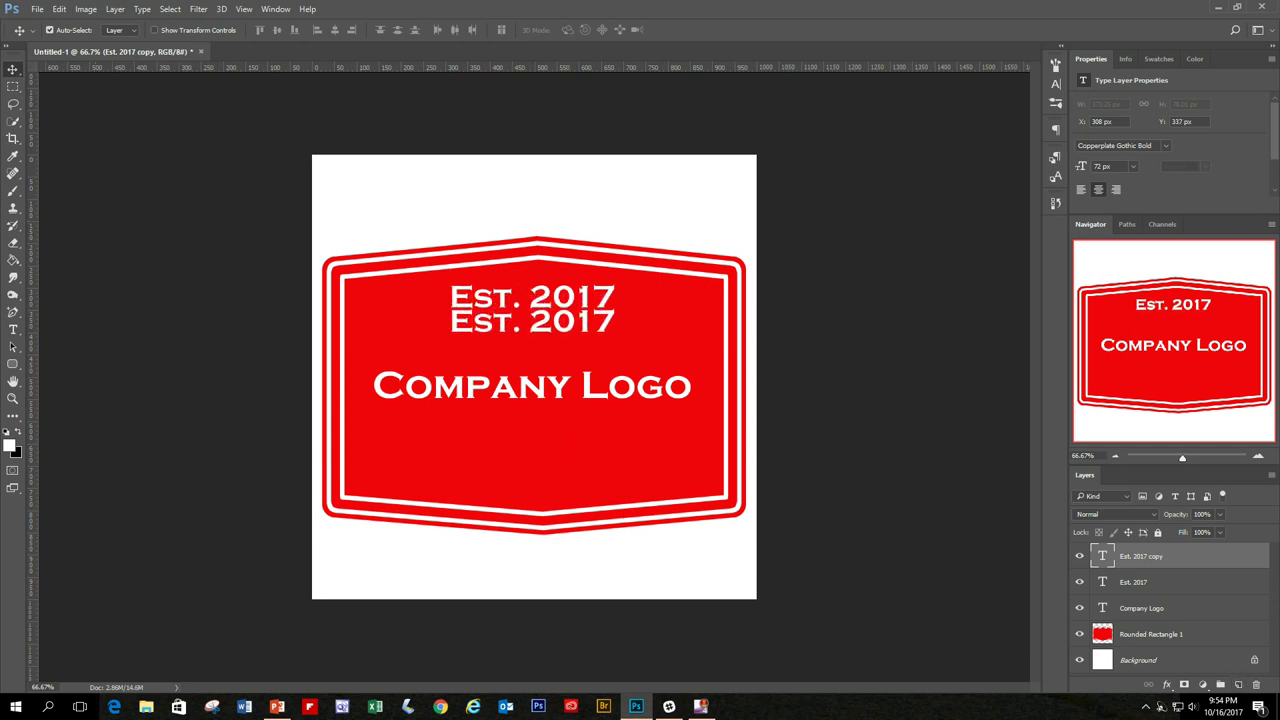
key(Down)
key(Down)
key(Down)
key(Down)
key(Down)
key(Down)
key(Down)
key(Down)
key(Down)
key(Down)
key(Down)
key(Down)
key(Down)
key(Down)
key(Down)
key(Down)
key(Down)
key(Down)
key(Down)
key(Down)
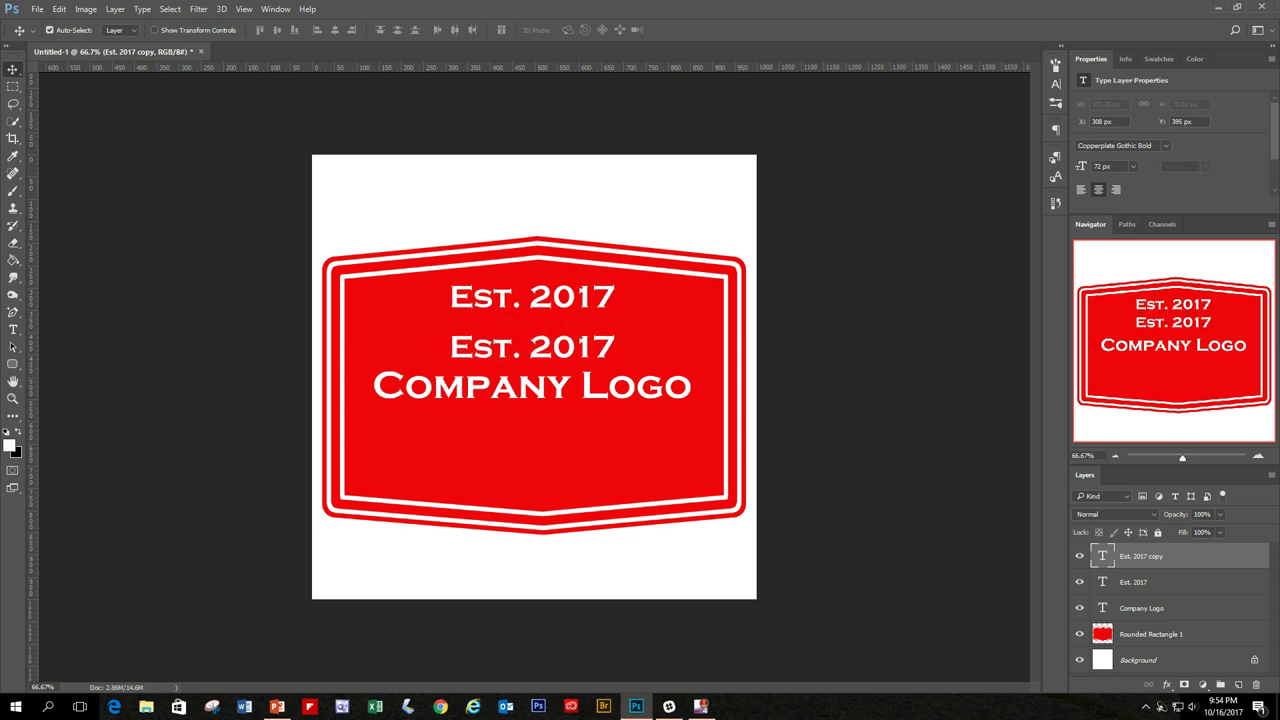
key(Down)
key(Down)
key(Down)
key(Down)
key(Down)
key(Down)
key(Down)
key(Down)
key(Down)
key(Down)
key(Down)
key(Down)
key(Down)
key(Down)
key(Down)
key(Down)
key(Down)
key(Down)
key(Down)
key(Down)
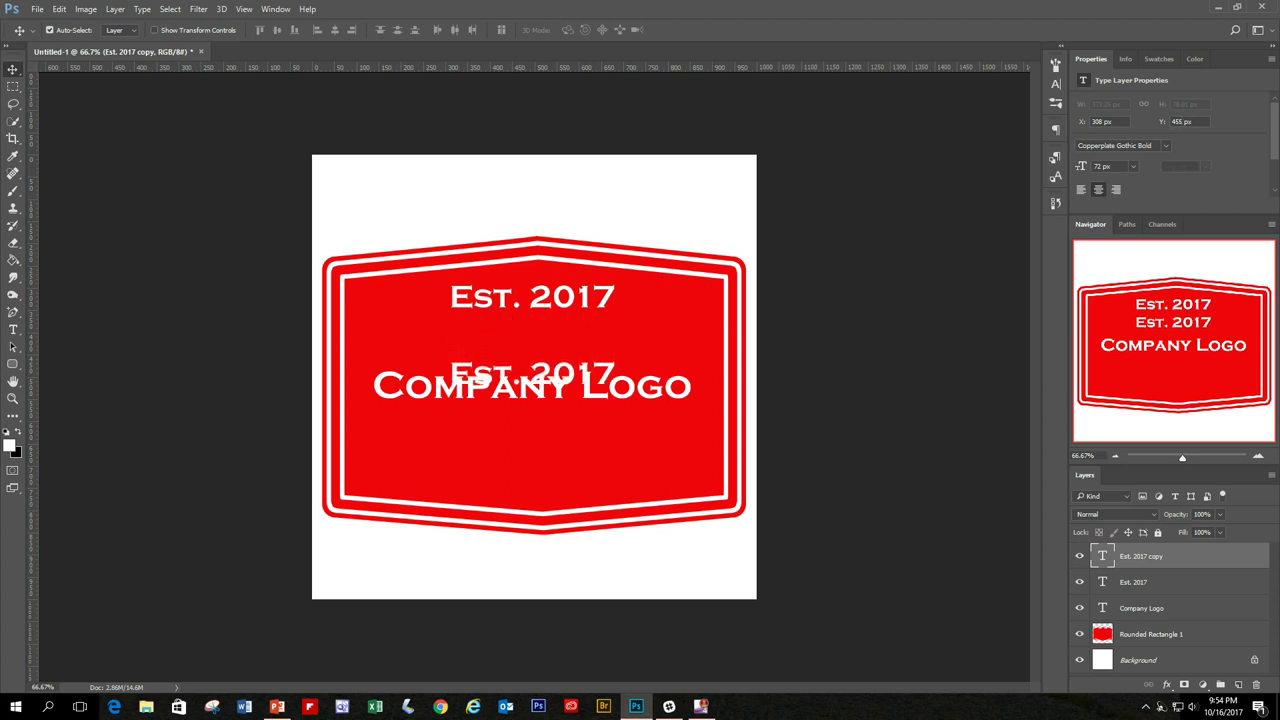
key(Down)
key(Down)
key(Down)
key(Down)
key(Down)
key(Down)
key(Down)
key(Down)
key(Down)
key(Down)
key(Down)
key(Down)
key(Down)
key(Down)
key(Down)
key(Down)
key(Down)
key(Down)
key(Down)
key(Down)
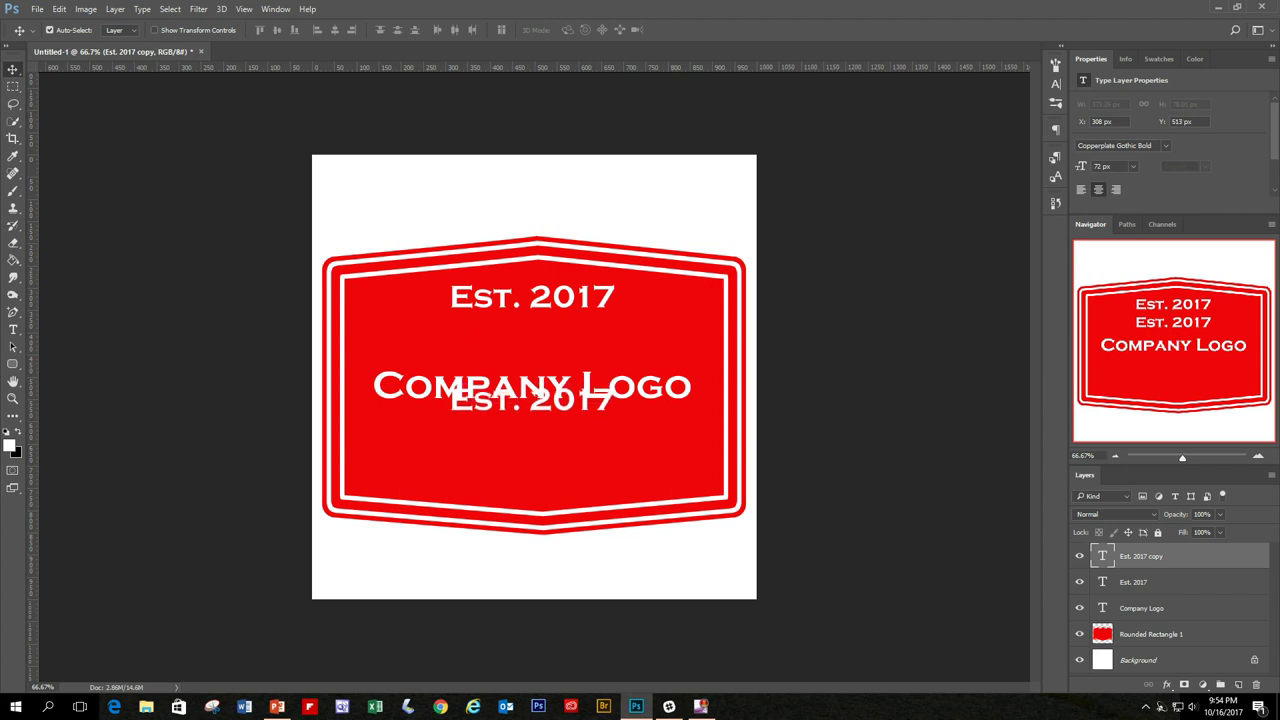
key(Down)
key(Down)
key(Down)
key(Down)
key(Down)
key(Down)
key(Down)
key(Down)
key(Down)
key(Down)
key(Down)
key(Down)
key(Down)
key(Down)
key(Down)
key(Down)
key(Down)
key(Down)
key(Down)
key(Down)
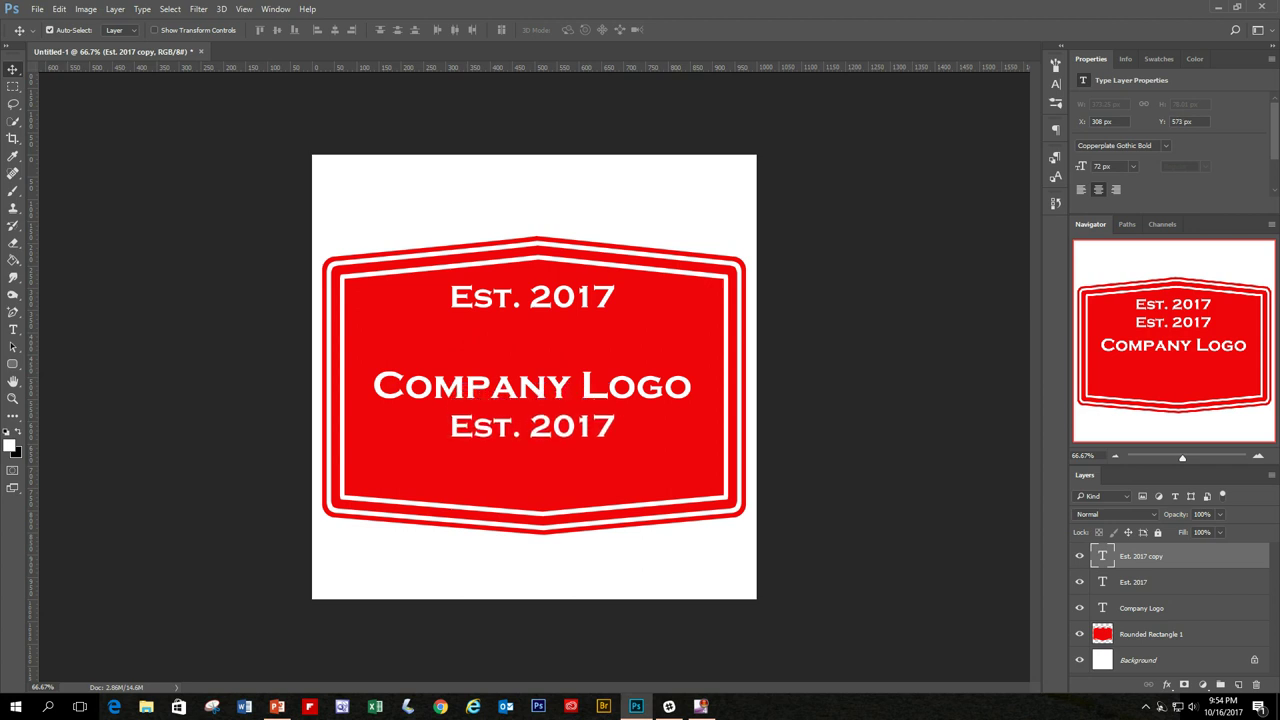
key(Down)
key(Down)
key(Down)
key(Down)
key(Down)
key(Down)
key(Down)
key(Down)
key(Down)
key(Down)
key(Down)
key(Down)
key(Down)
key(Down)
key(Down)
key(Down)
key(Down)
key(Down)
key(Down)
key(Down)
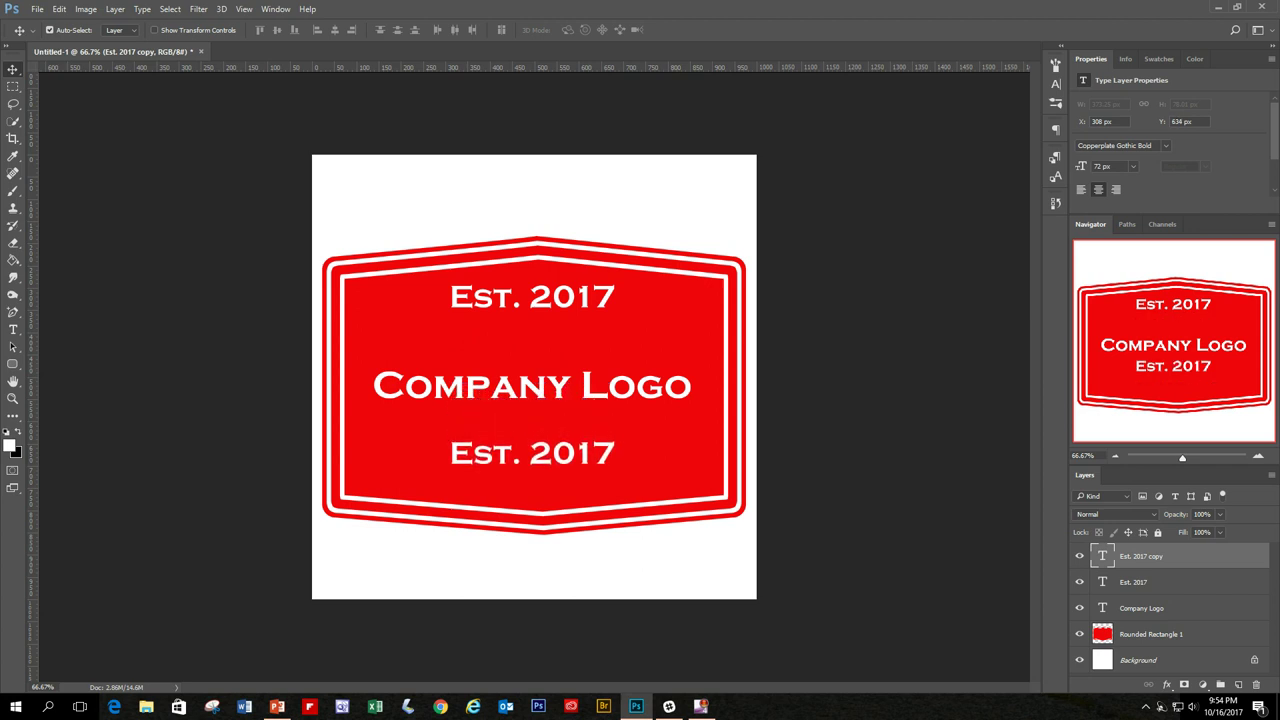
key(Down)
key(Down)
key(Down)
key(Down)
key(Down)
key(Down)
key(Down)
key(Down)
key(Down)
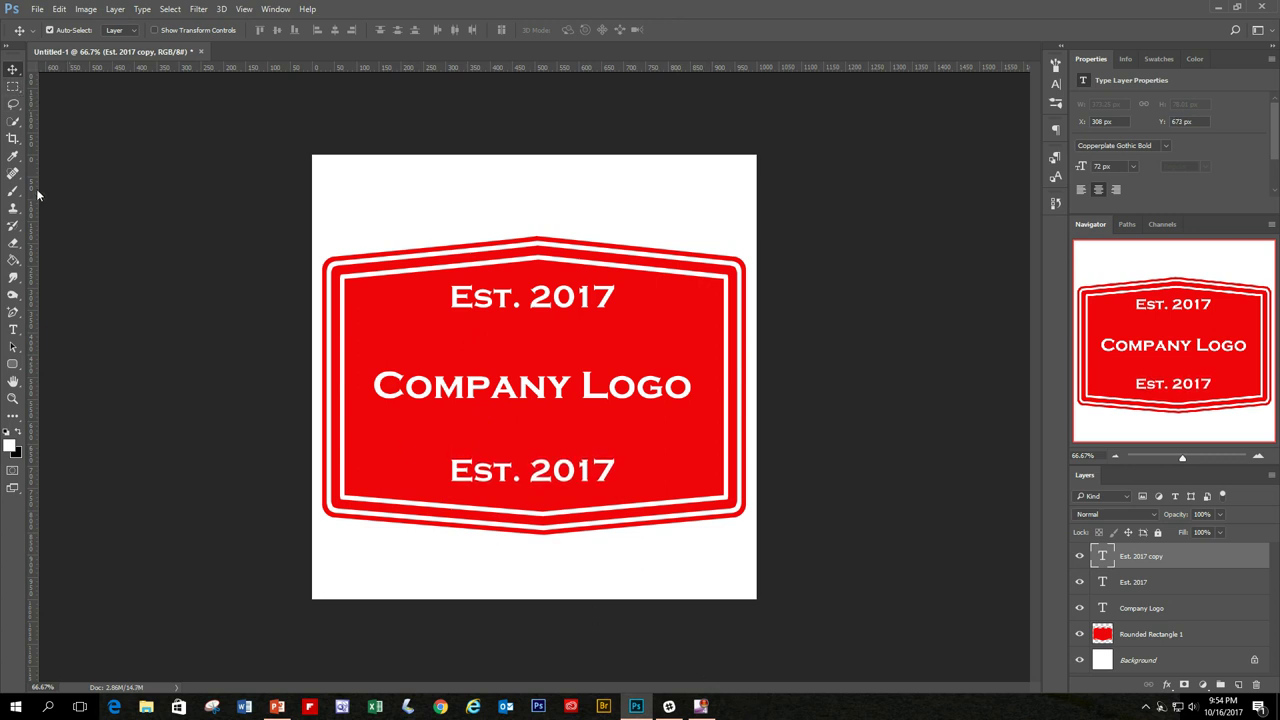
Replace the wording of the lower "Est. 2017" copy with "Reading, PA"
click(13, 329)
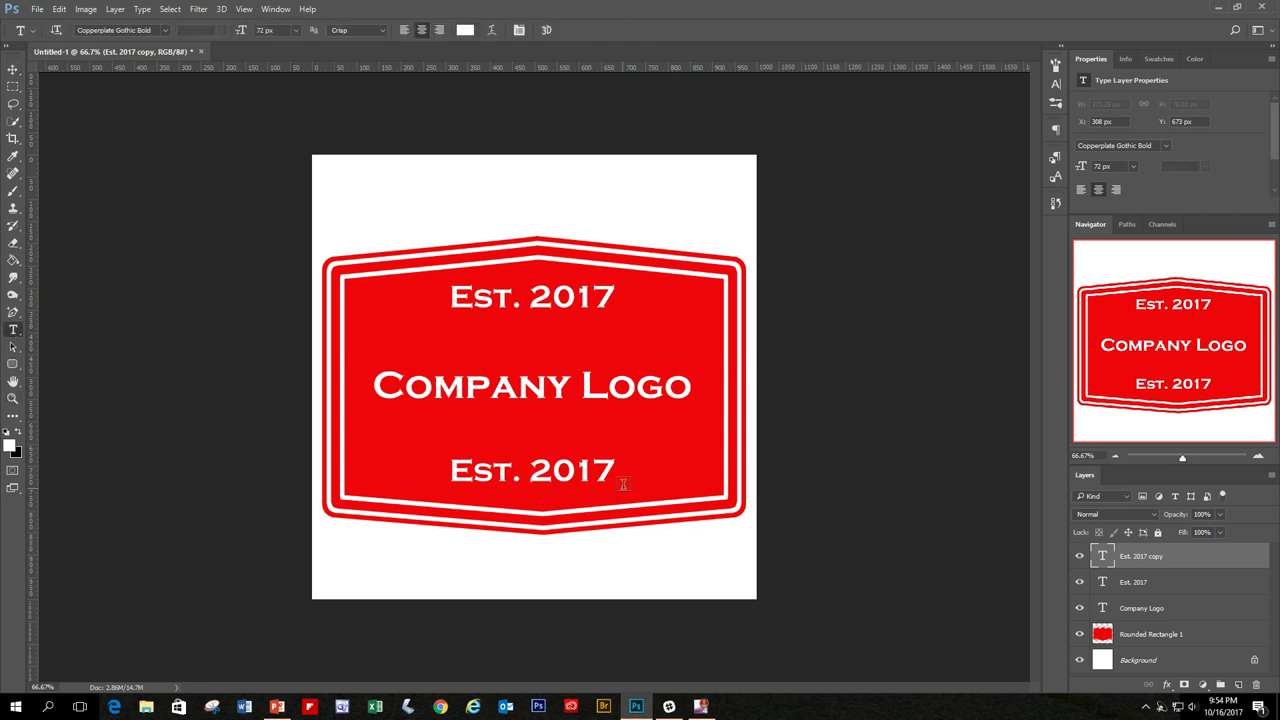
drag(612, 469, 371, 477)
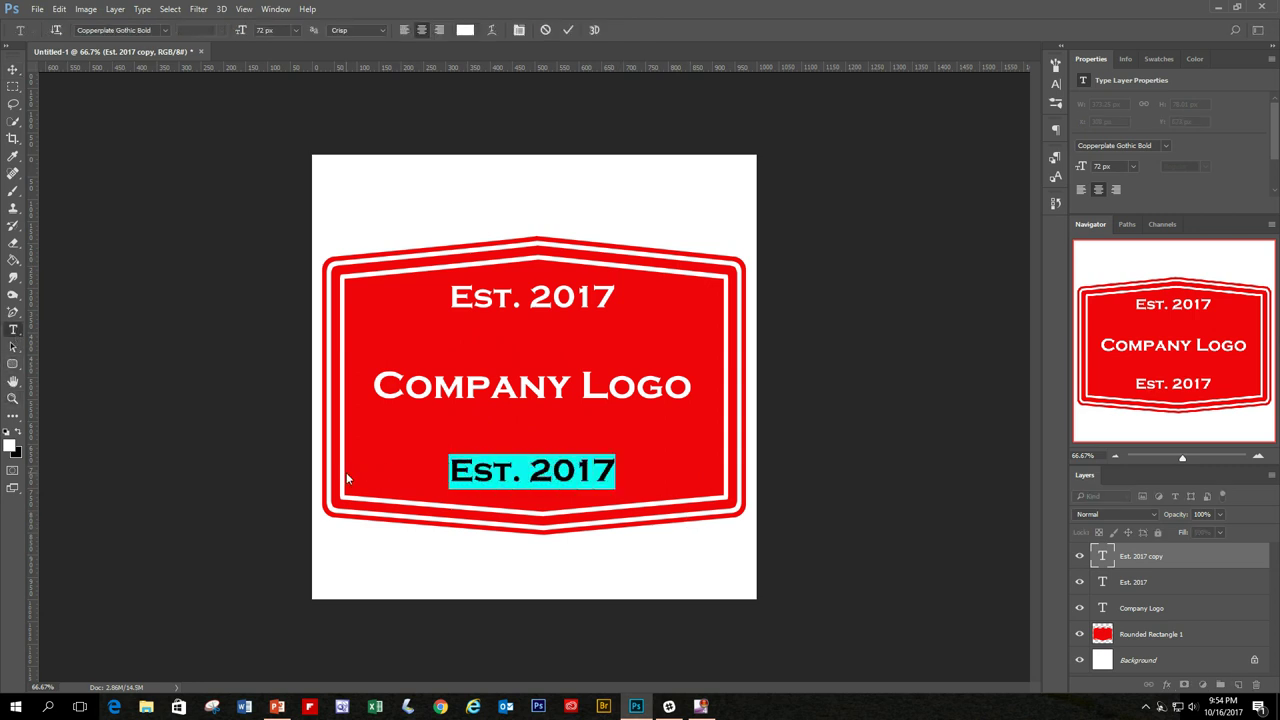
text(Read)
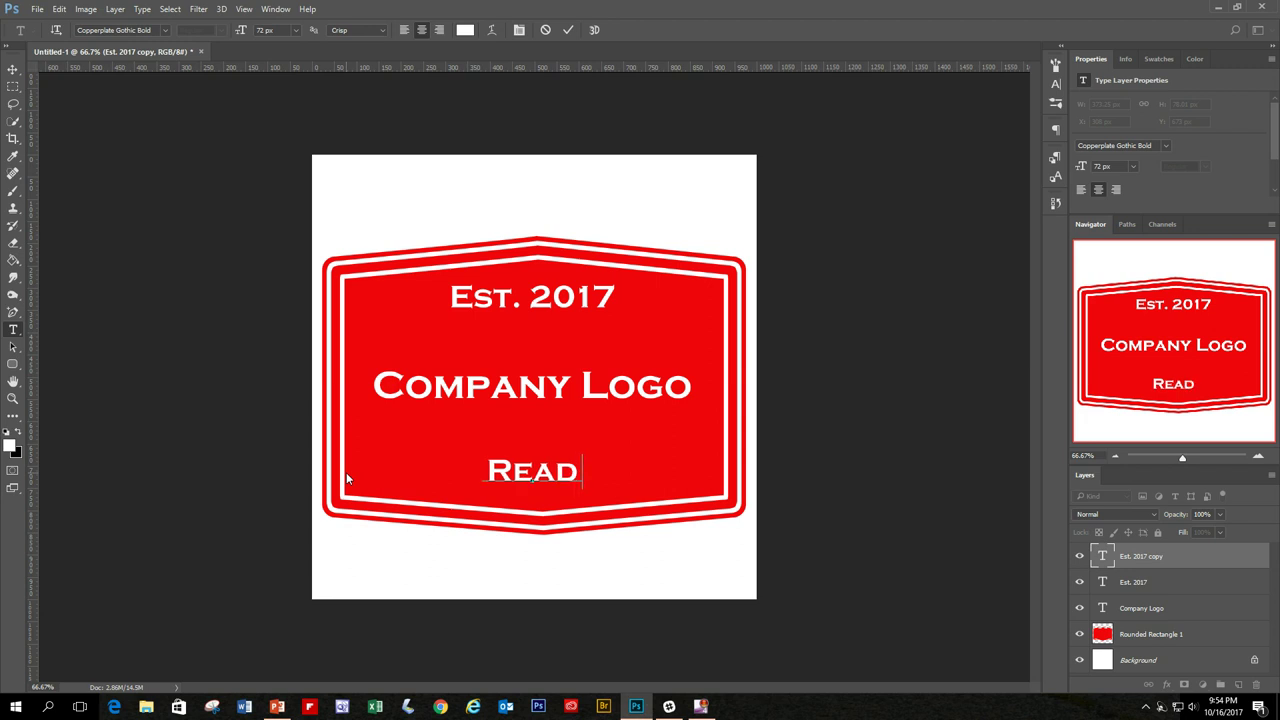
text(ing, PA)
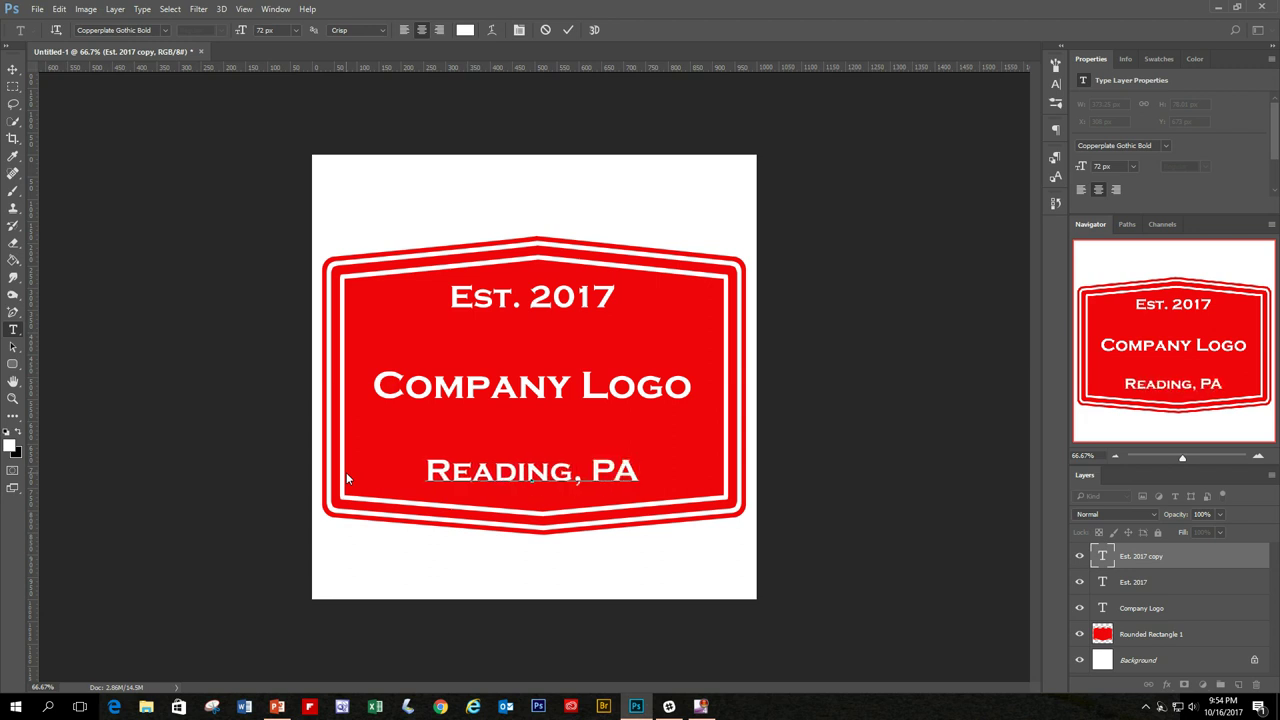
click(13, 69)
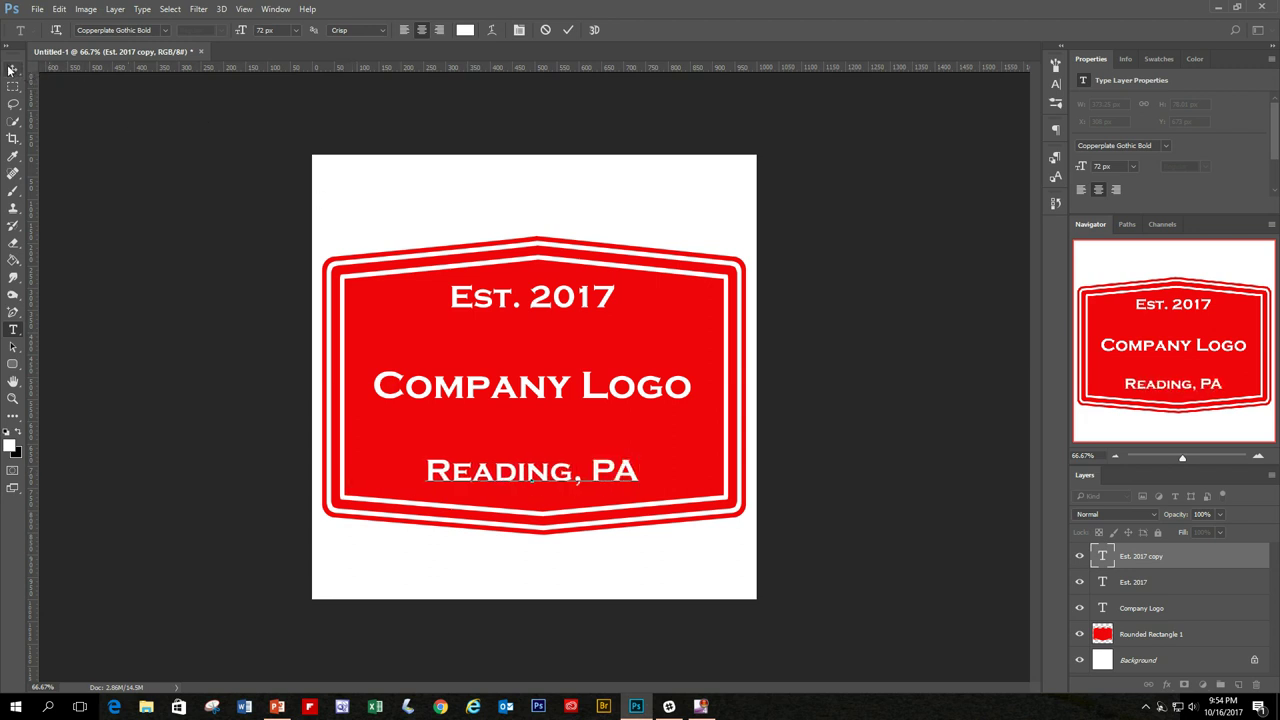
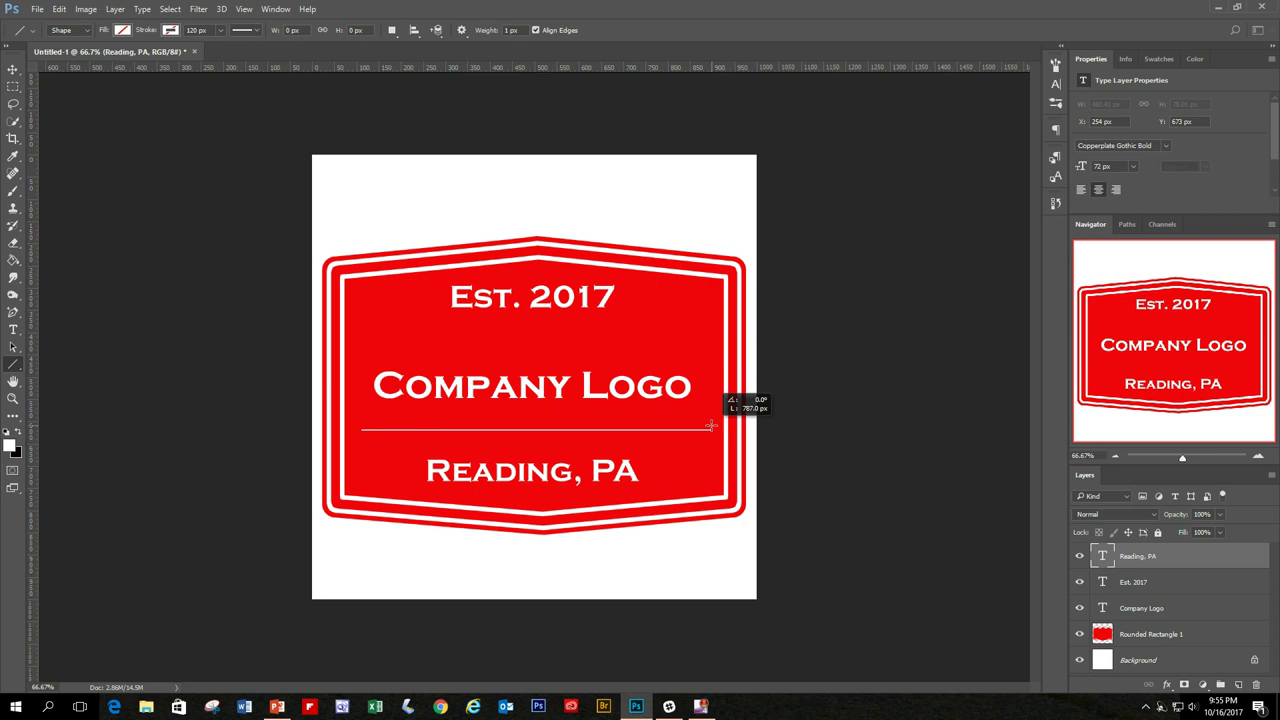
Draw a line about 787 px long between the "Company Logo" and "Reading, PA" texts and fill it white
drag(711, 425, 711, 424)
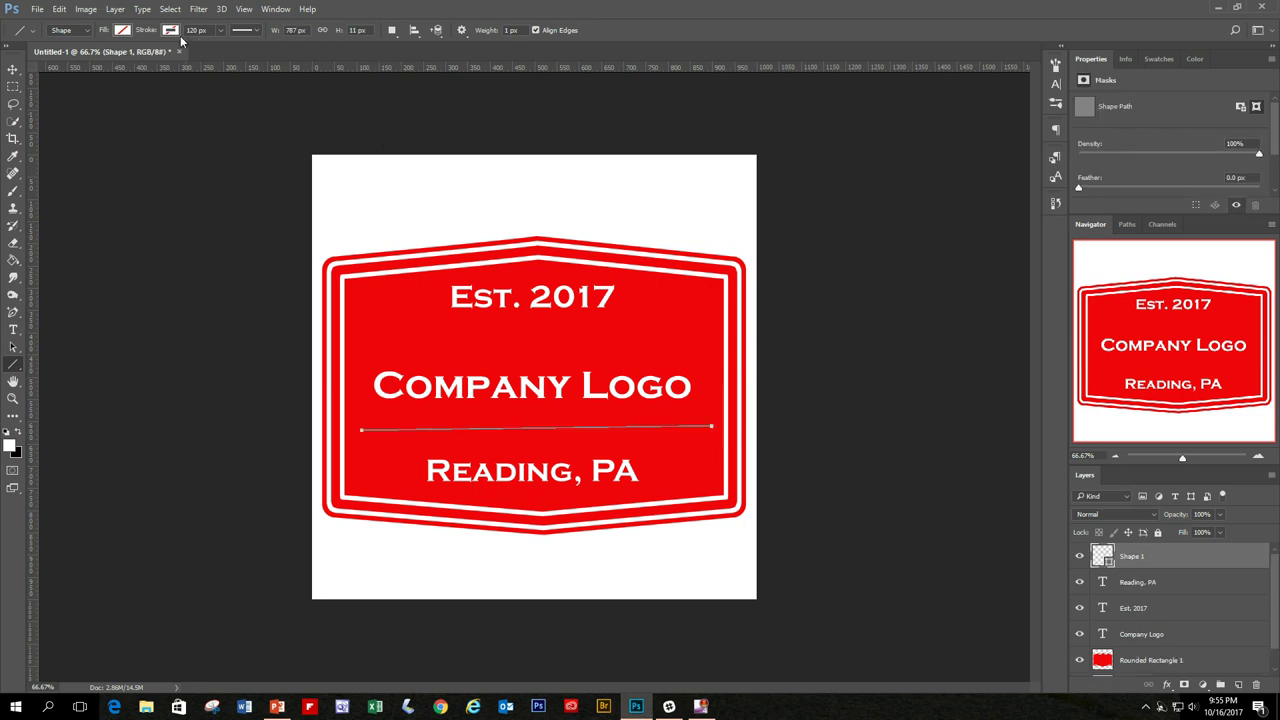
click(122, 30)
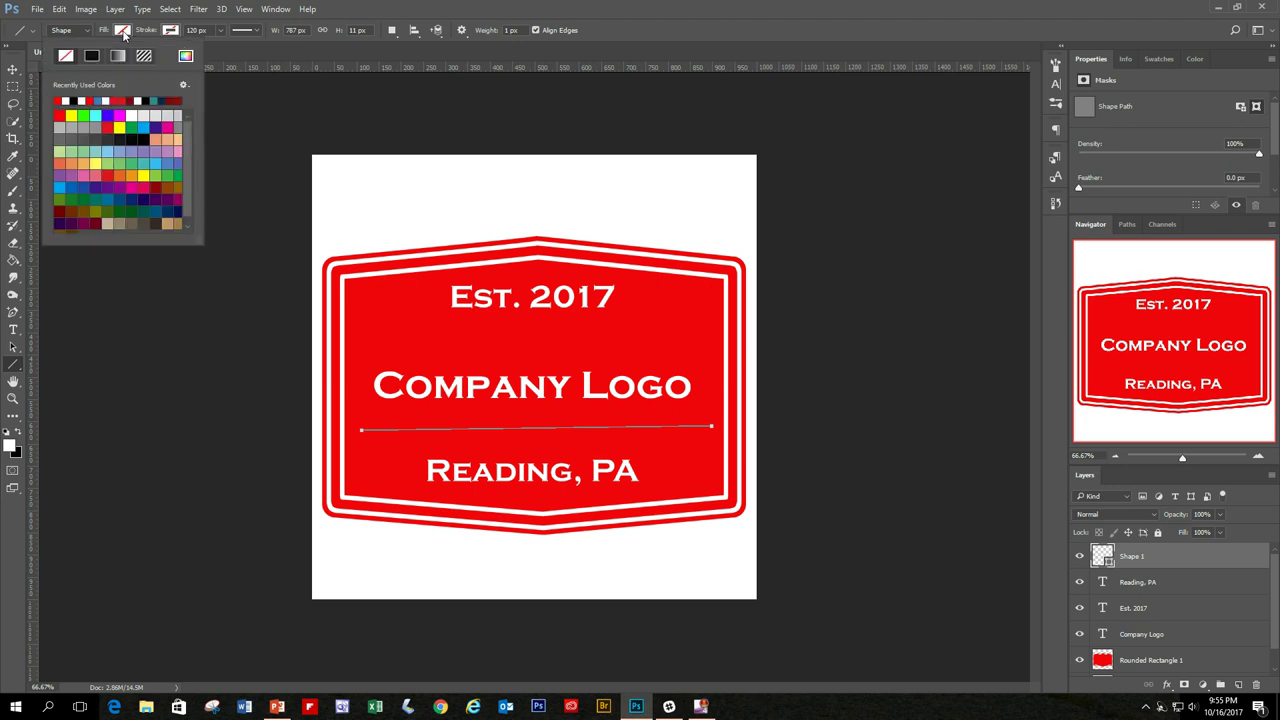
click(68, 101)
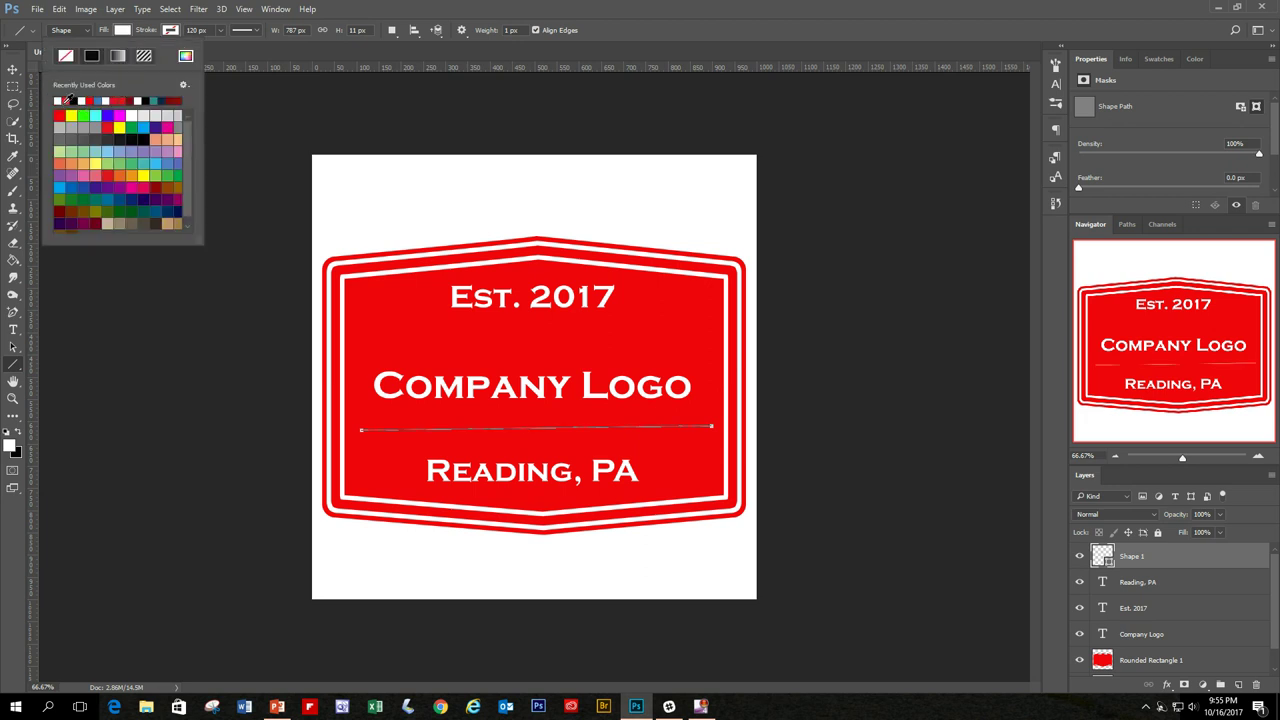
click(340, 32)
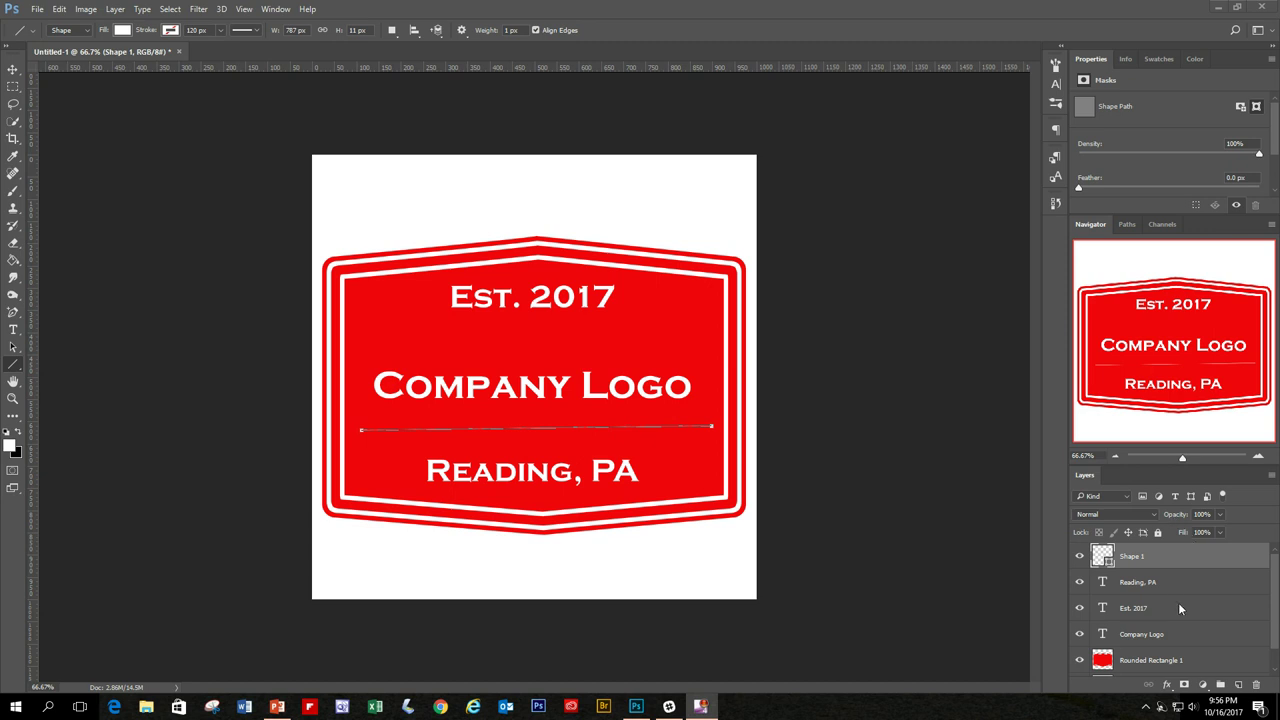
Rasterize the divider line's shape layer
click(1168, 555)
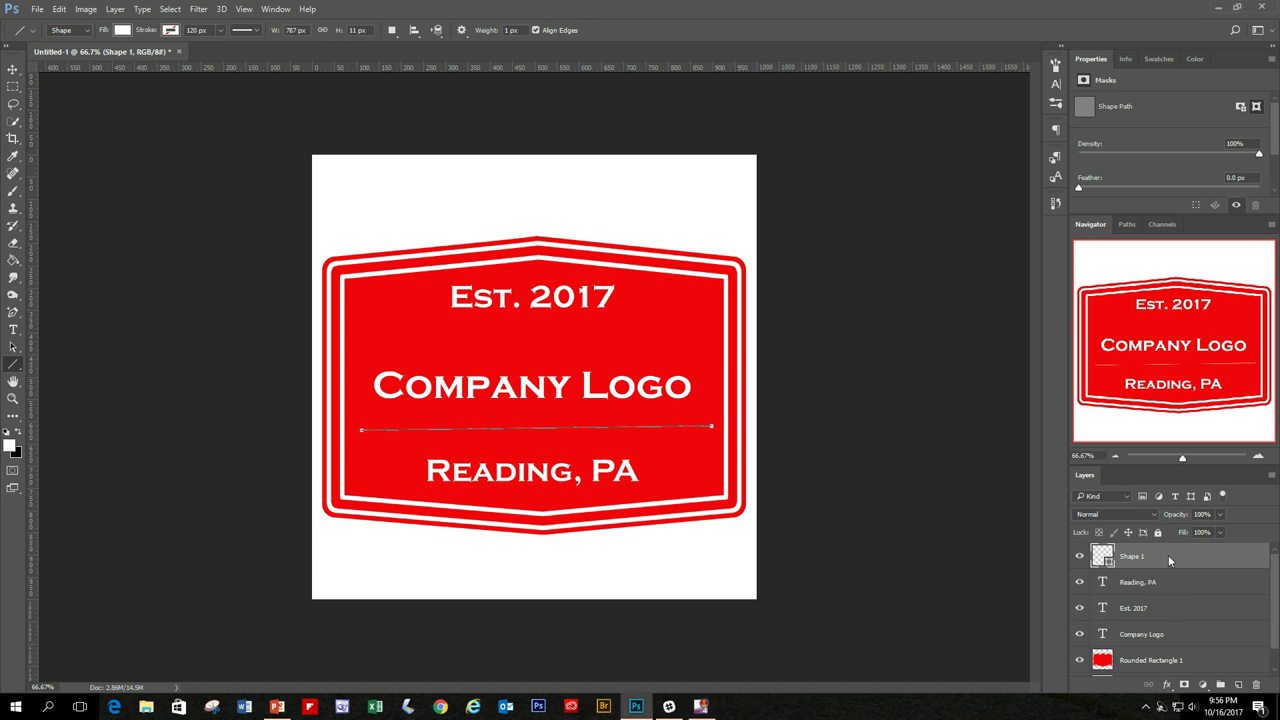
right_click(1168, 557)
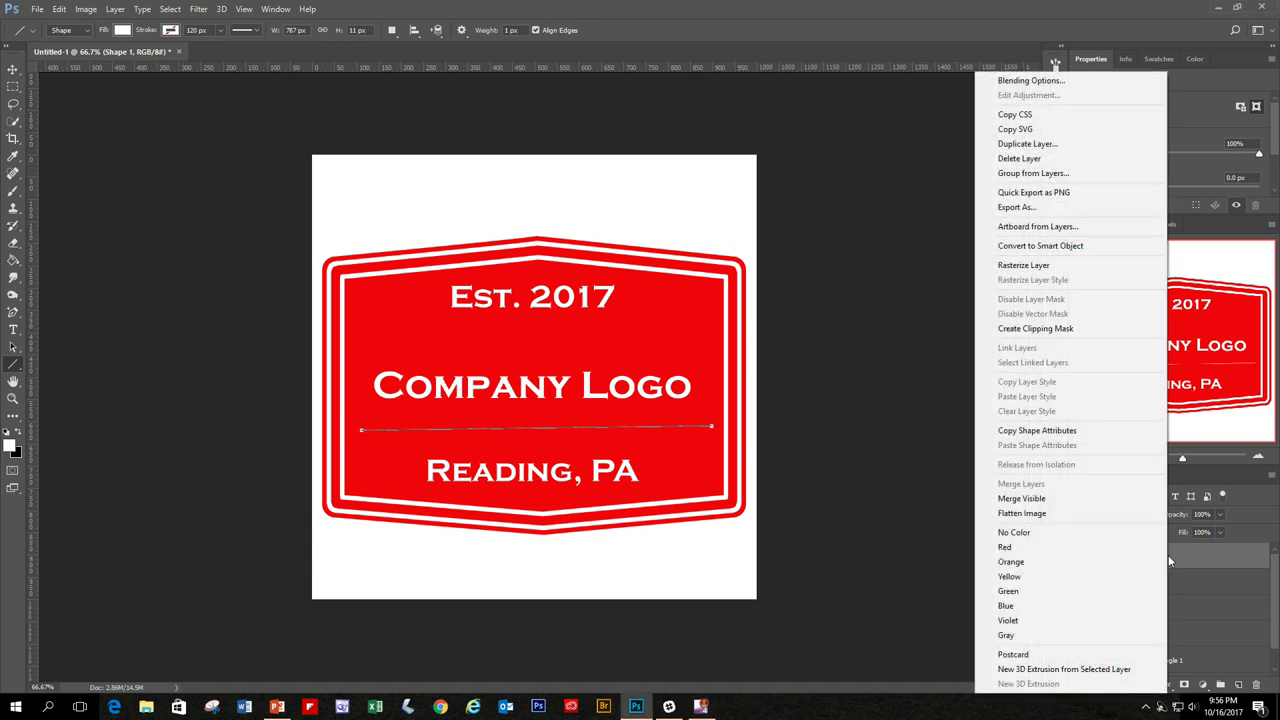
click(1036, 265)
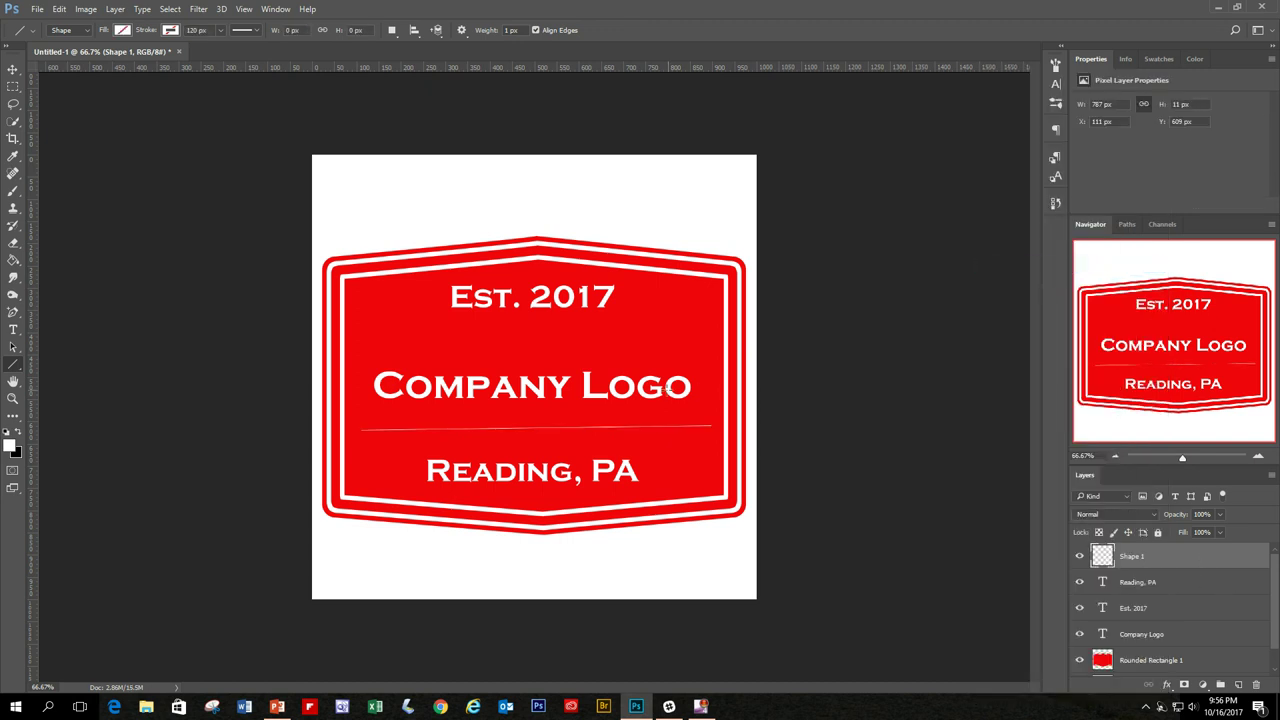
Make the white divider a straight horizontal line about 756 px long and 6 px thick under "Company Logo"
ctrl+click(1104, 556)
click(341, 31)
drag(343, 32, 342, 32)
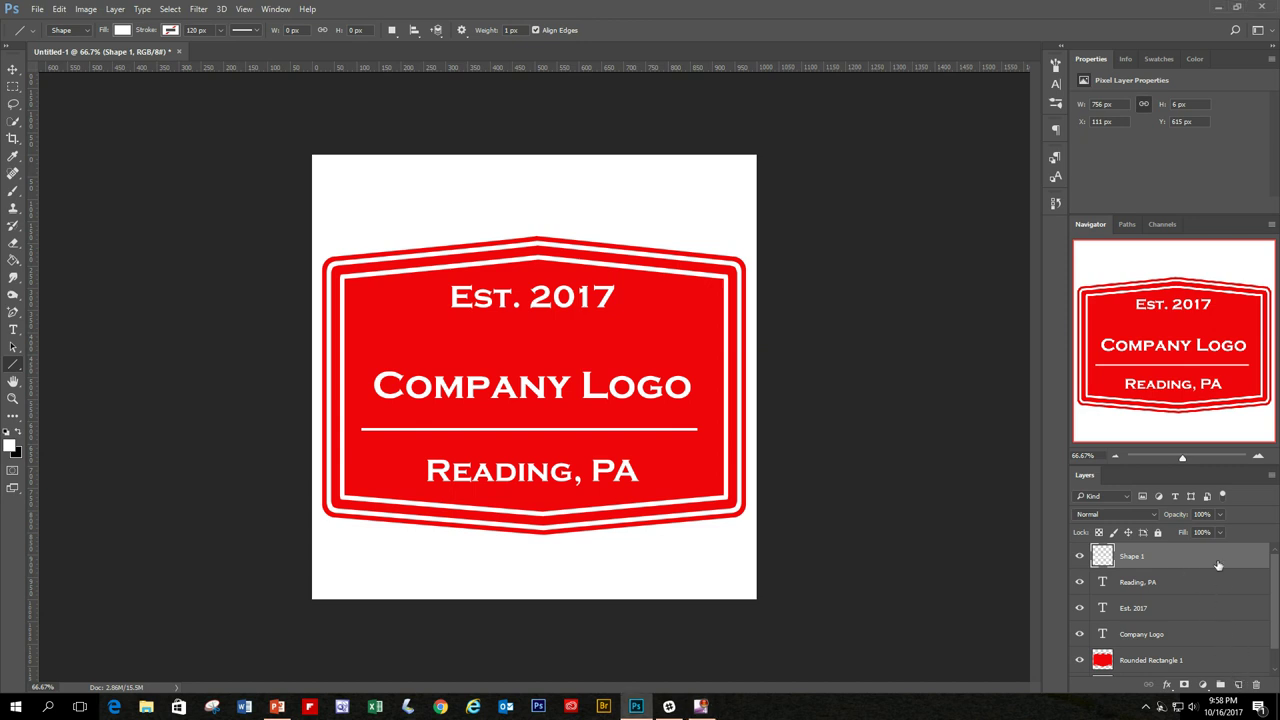
Duplicate the white divider line and move the copy straight up between "Est. 2017" and "Company Logo", to Y 431 px
drag(1202, 557, 1240, 686)
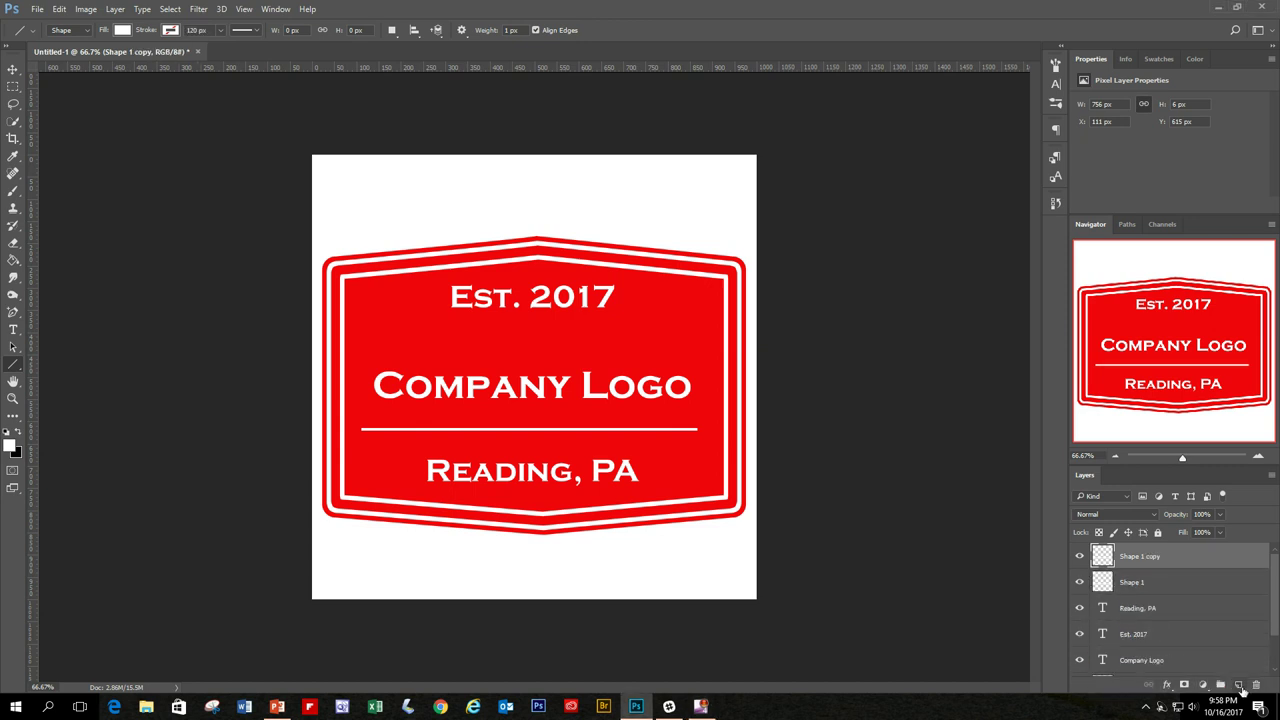
click(16, 69)
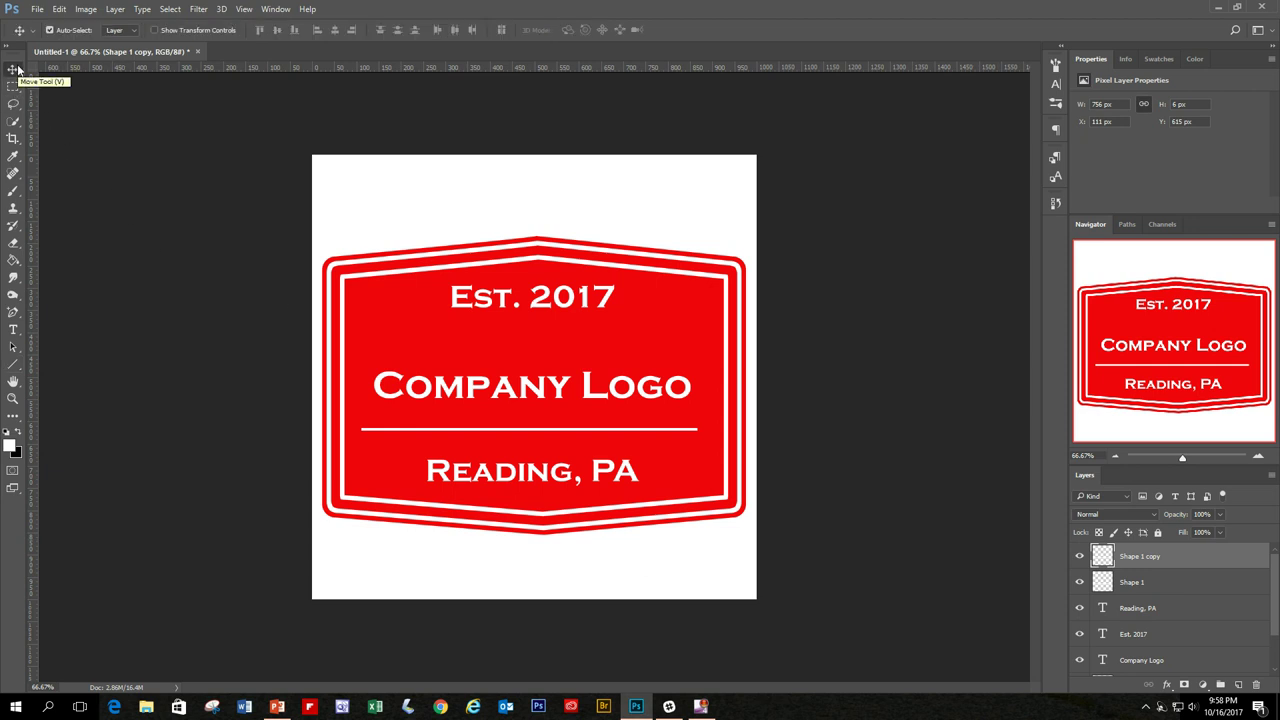
key(shift+Up)
key(shift+Up)
key(shift+Up)
key(shift+Up)
key(shift+Up)
key(shift+Up)
key(shift+Up)
key(shift+Up)
key(shift+Up)
key(shift+Up)
key(shift+Up)
key(shift+Up)
key(shift+Up)
key(shift+Up)
key(shift+Up)
key(shift+Up)
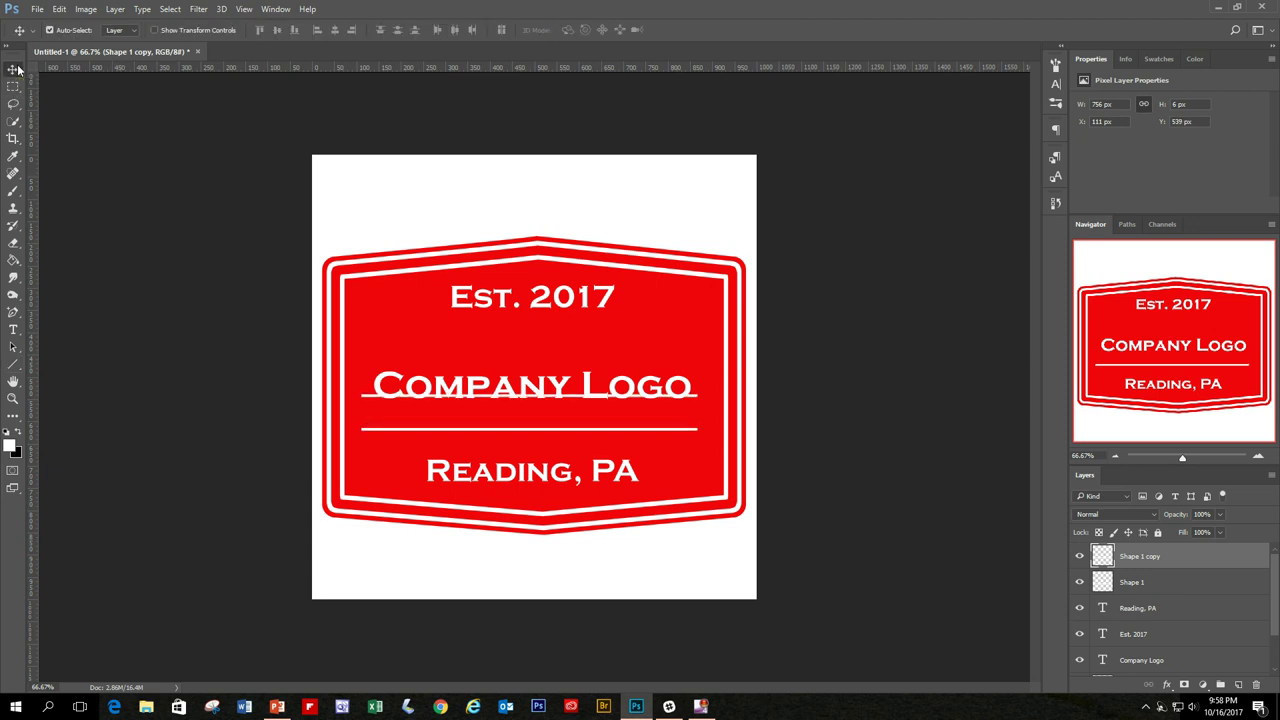
key(shift+Up)
key(shift+Up)
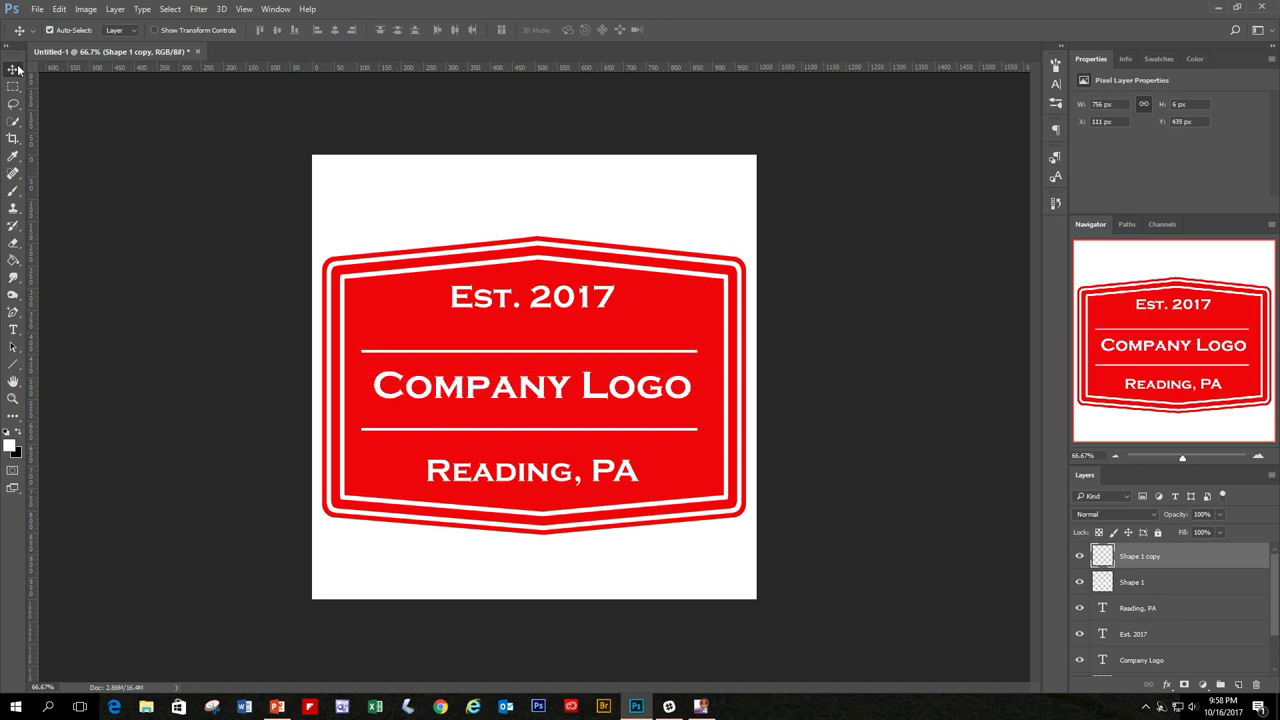
key(Up)
key(Up)
key(Up)
key(Up)
key(Up)
key(Up)
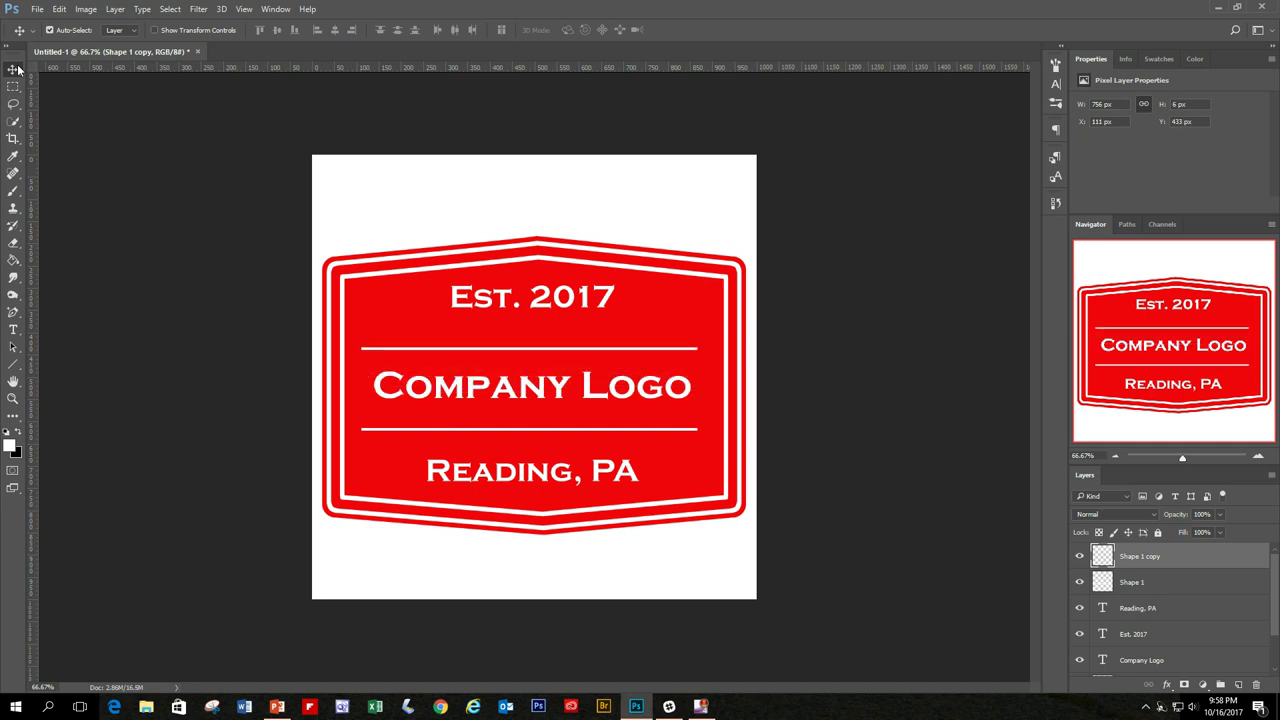
key(Up)
key(Up)
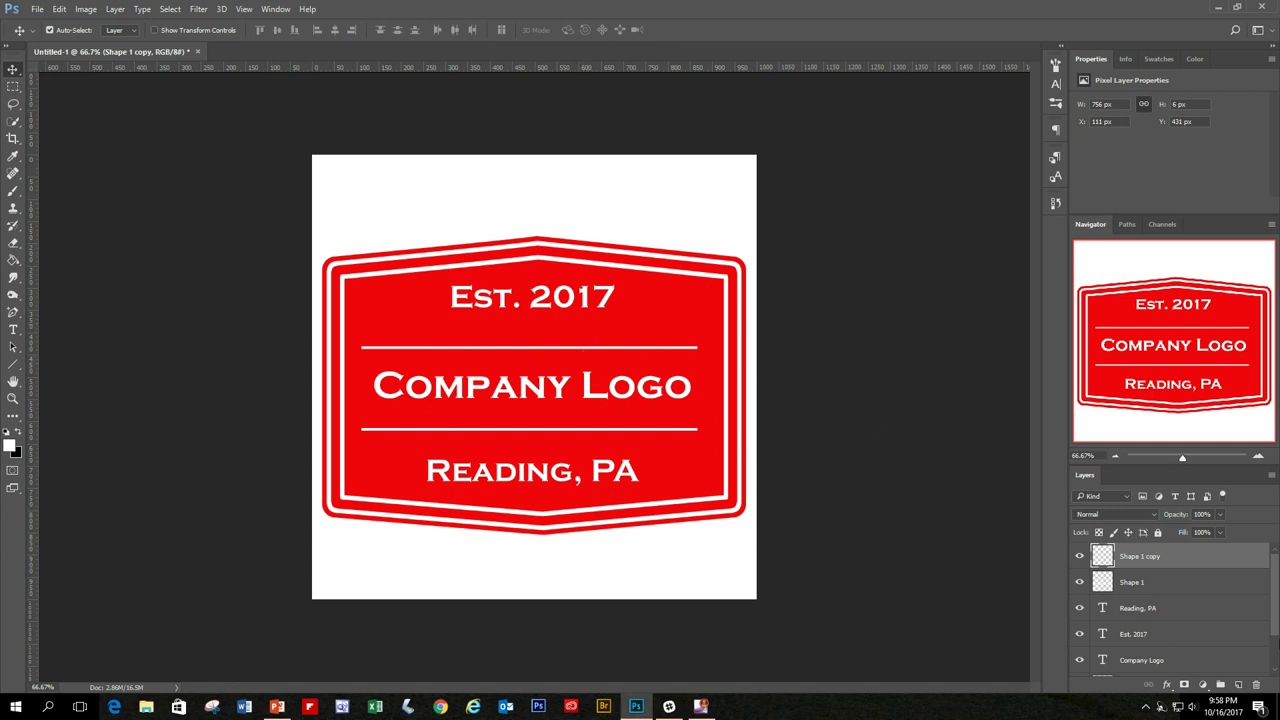
Hide the white background layer and select the combined outlines of both divider lines and all three texts
scroll(1278, 603, down, 2)
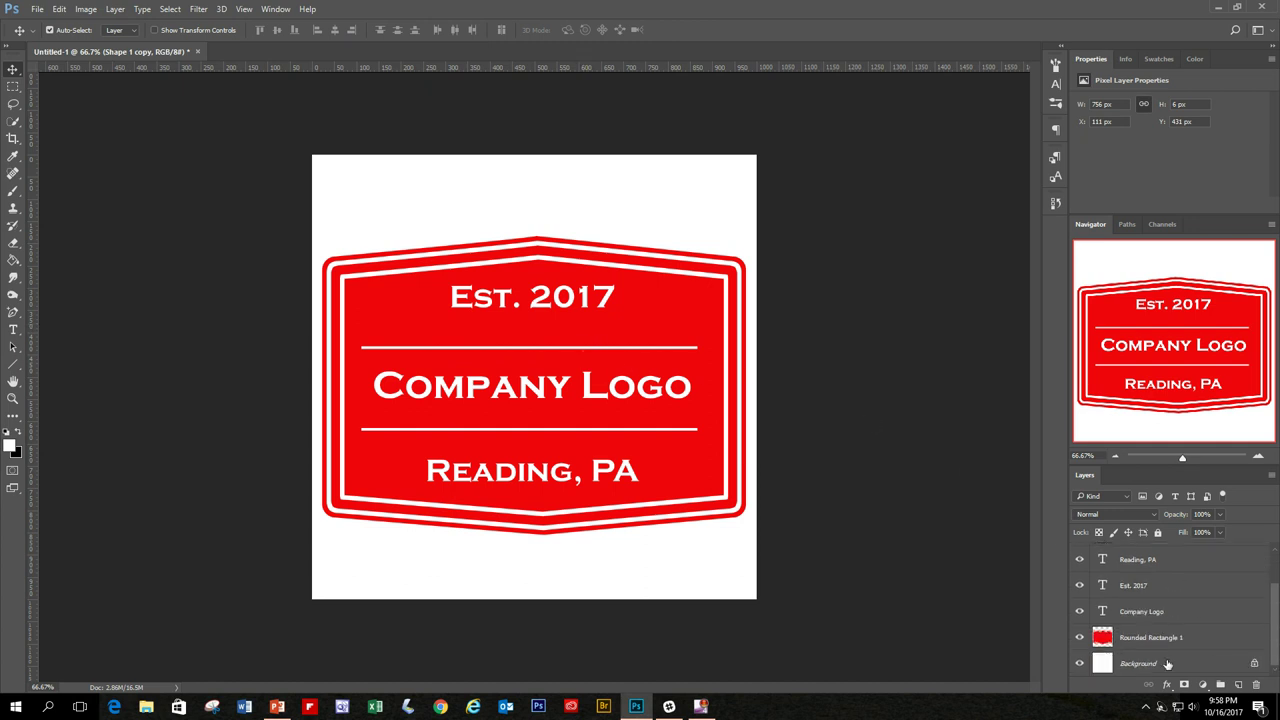
click(1079, 665)
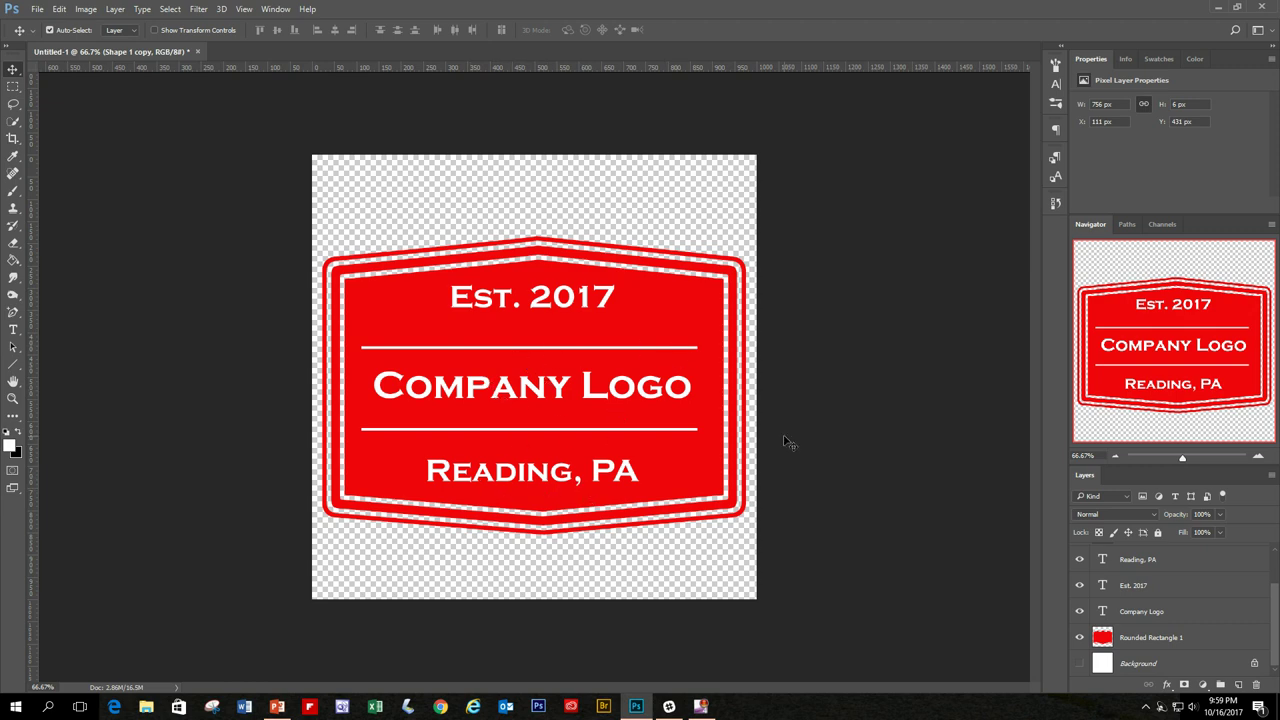
drag(1275, 619, 1276, 585)
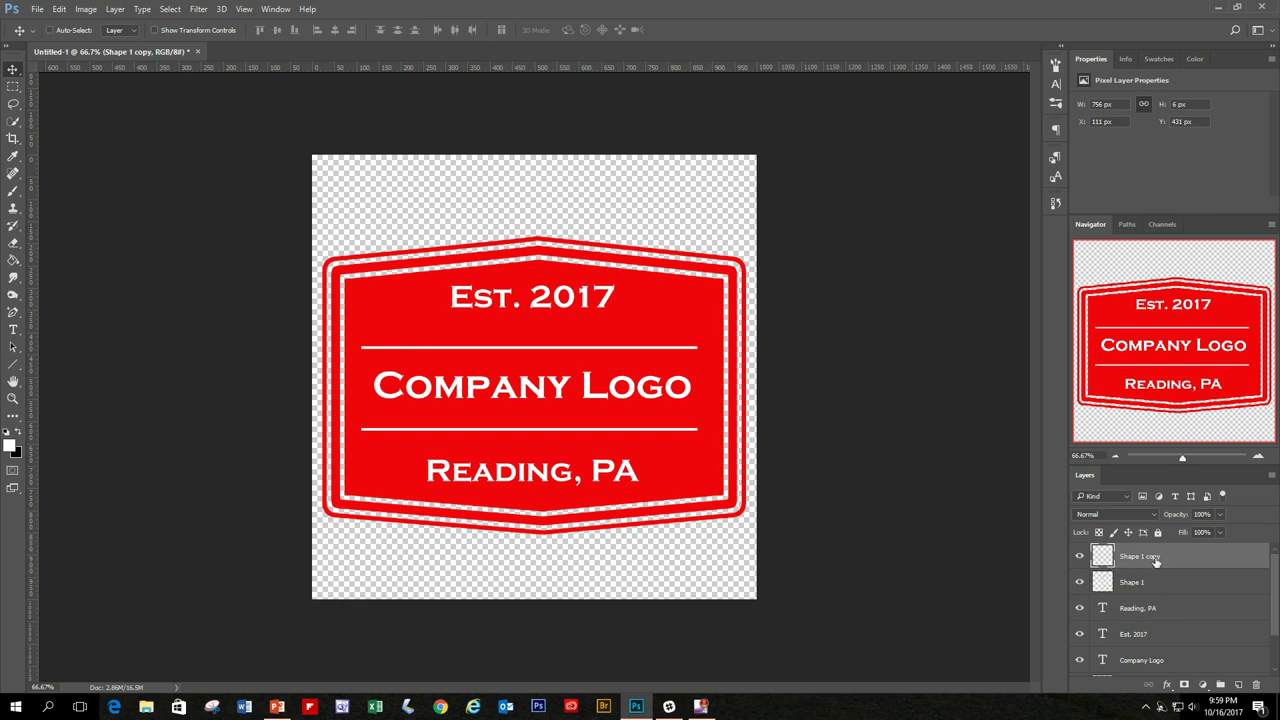
ctrl+click(1102, 556)
ctrl+shift+click(1102, 608)
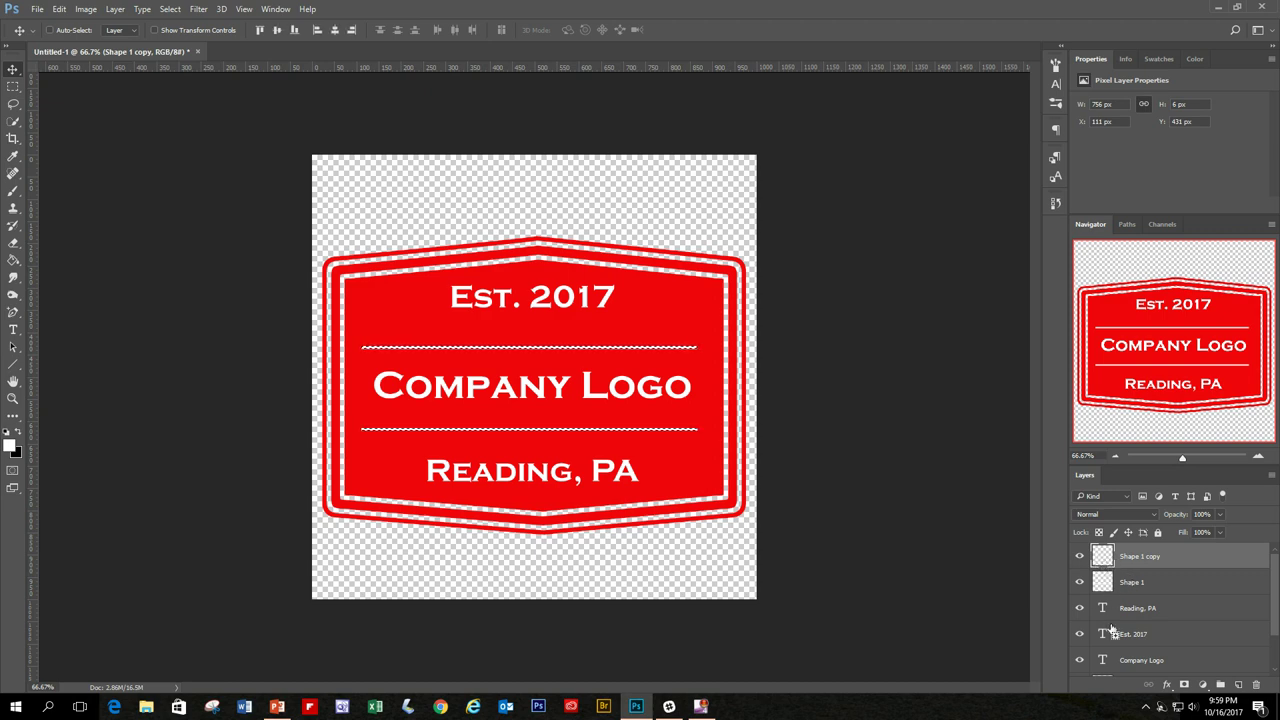
ctrl+shift+click(1102, 634)
ctrl+shift+click(1103, 662)
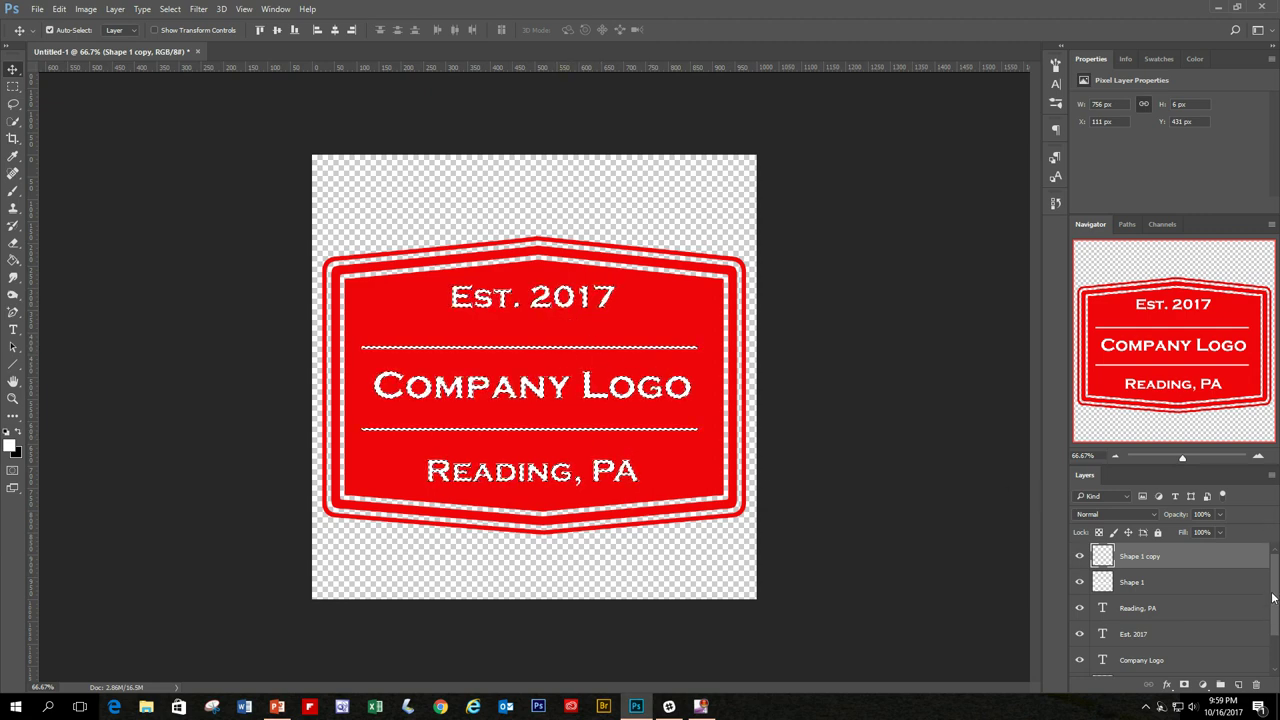
Hide the three text layers and both divider line layers, keeping the combined selection active
click(1079, 660)
click(1079, 634)
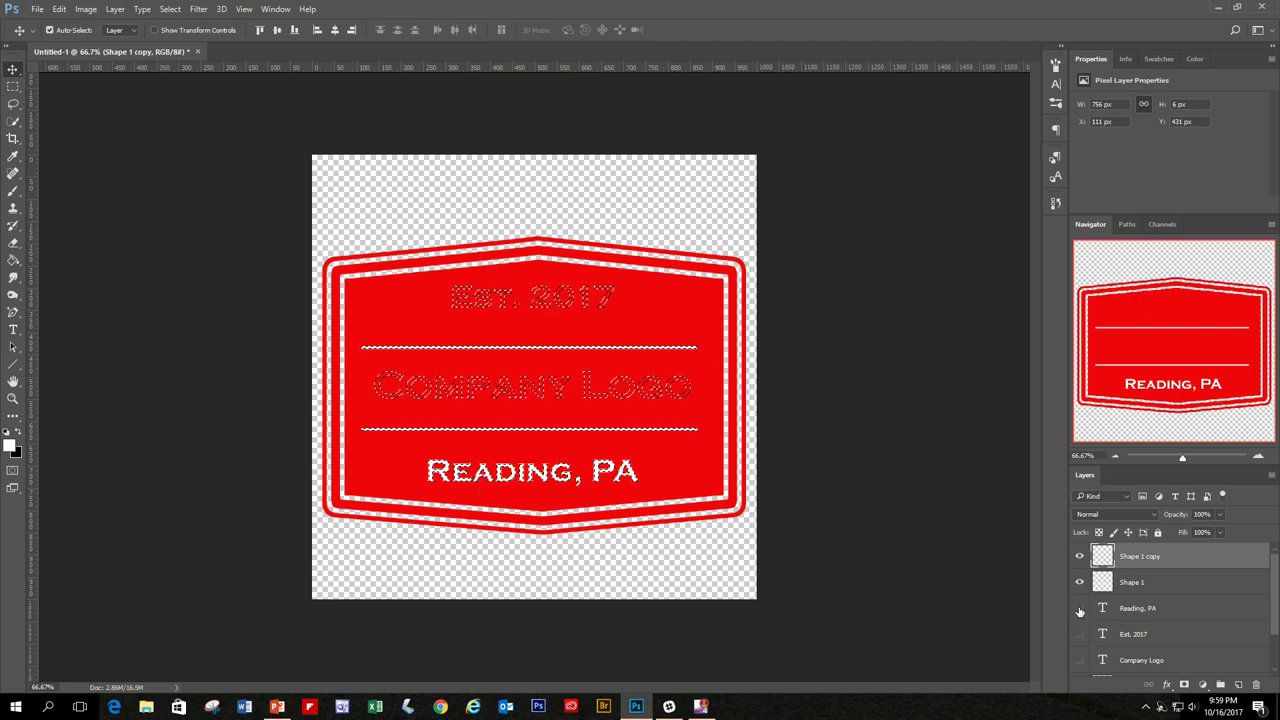
click(1079, 608)
click(1079, 582)
click(1081, 557)
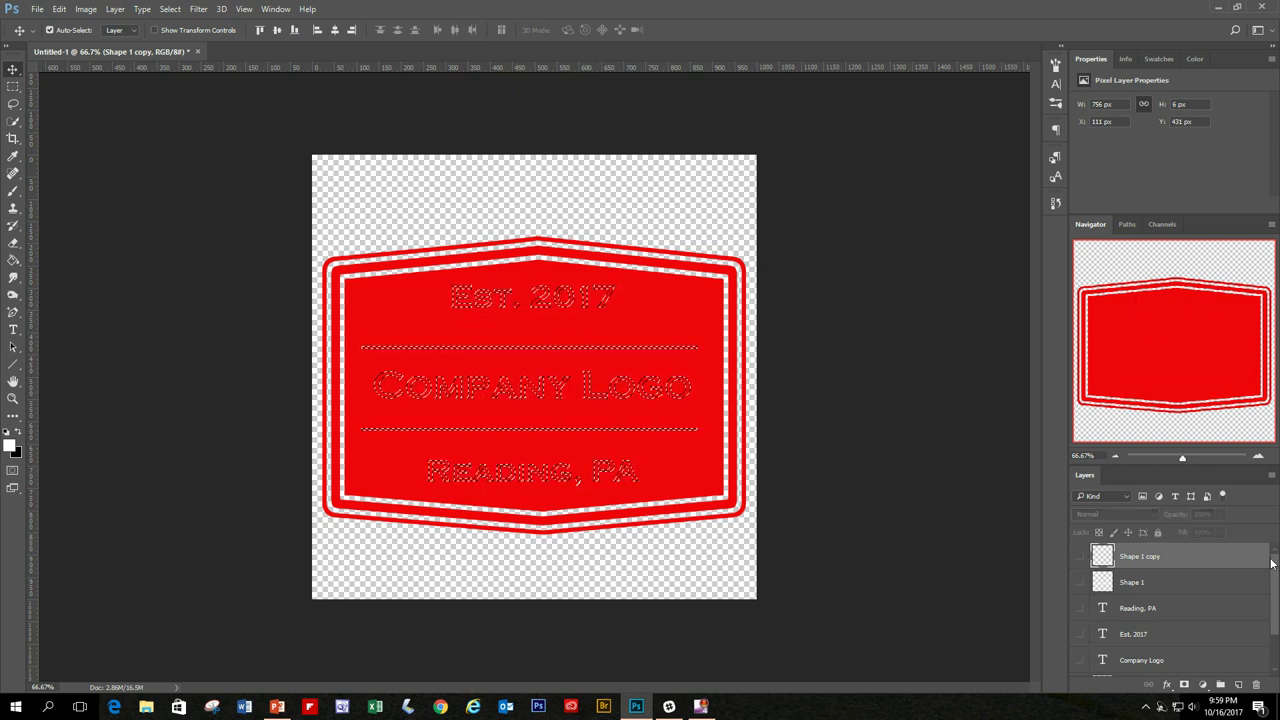
Cut the selected text and line shapes out of the red badge layer and deselect
scroll(1220, 620, down, 2)
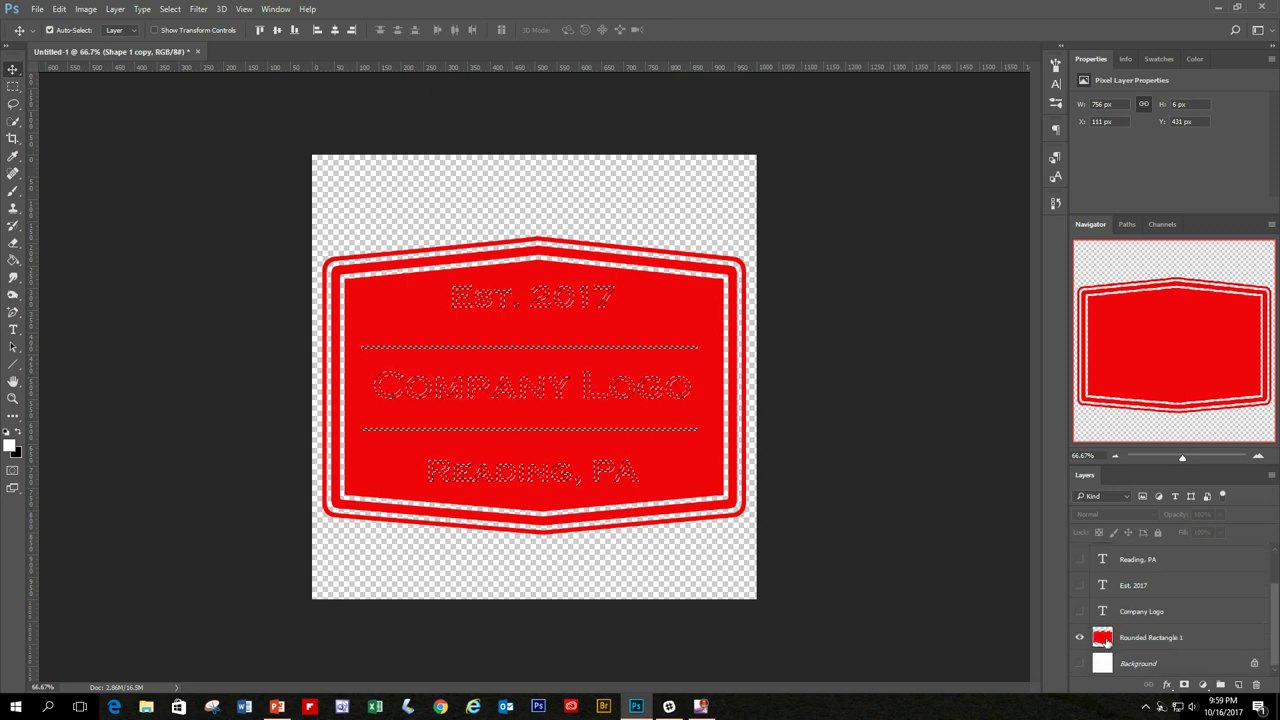
click(1168, 640)
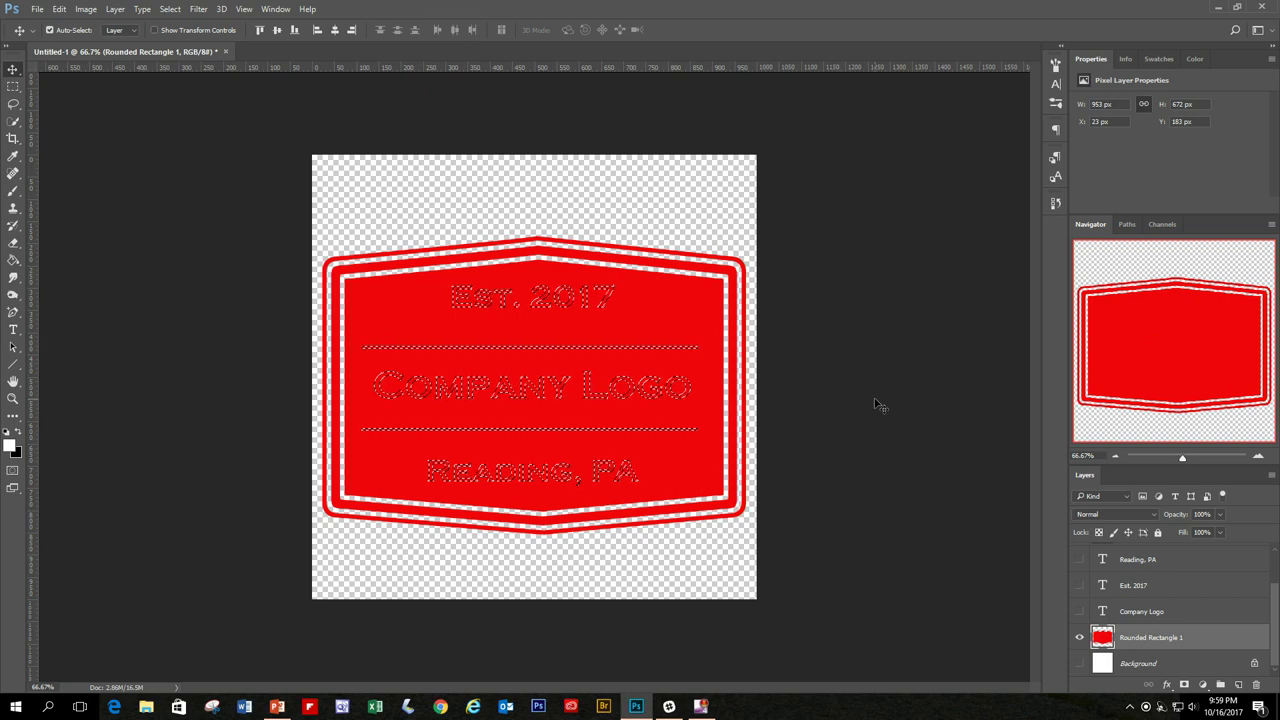
key(Delete)
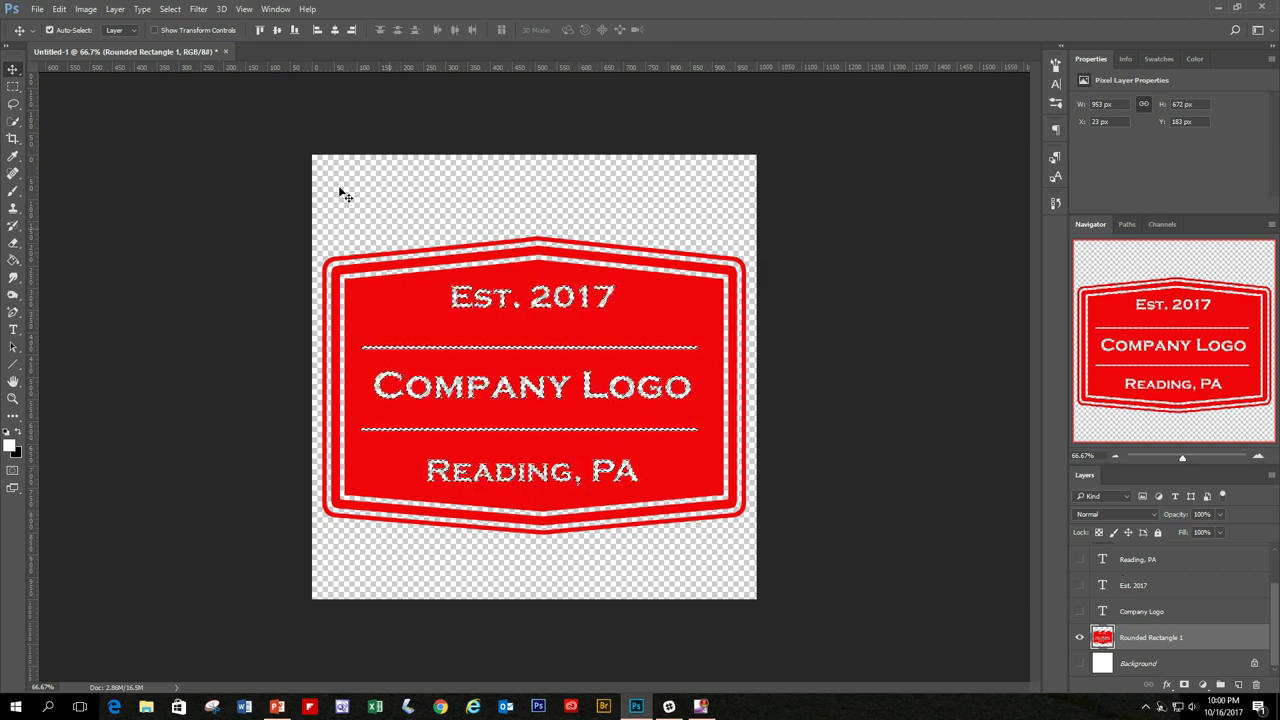
click(170, 9)
click(185, 37)
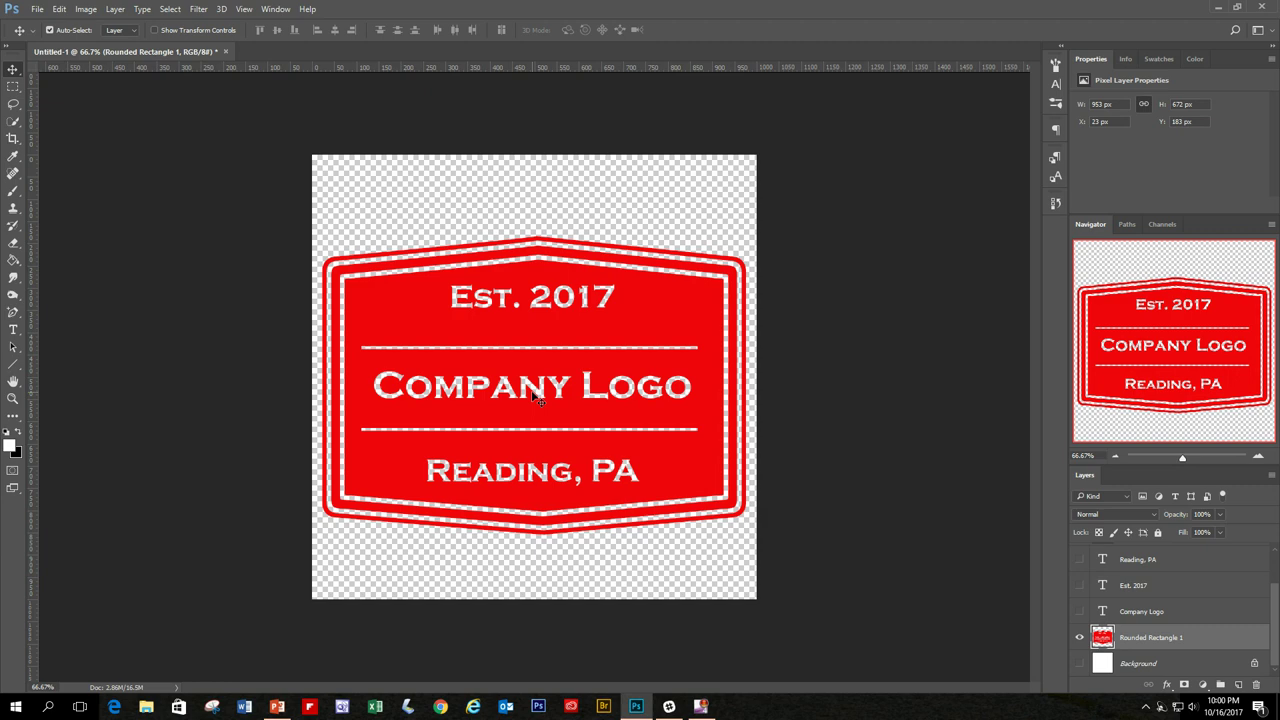
Paste the rusty texture image above the badge and scale it to 1000 × 1000 px, covering the whole canvas
key(ctrl+v)
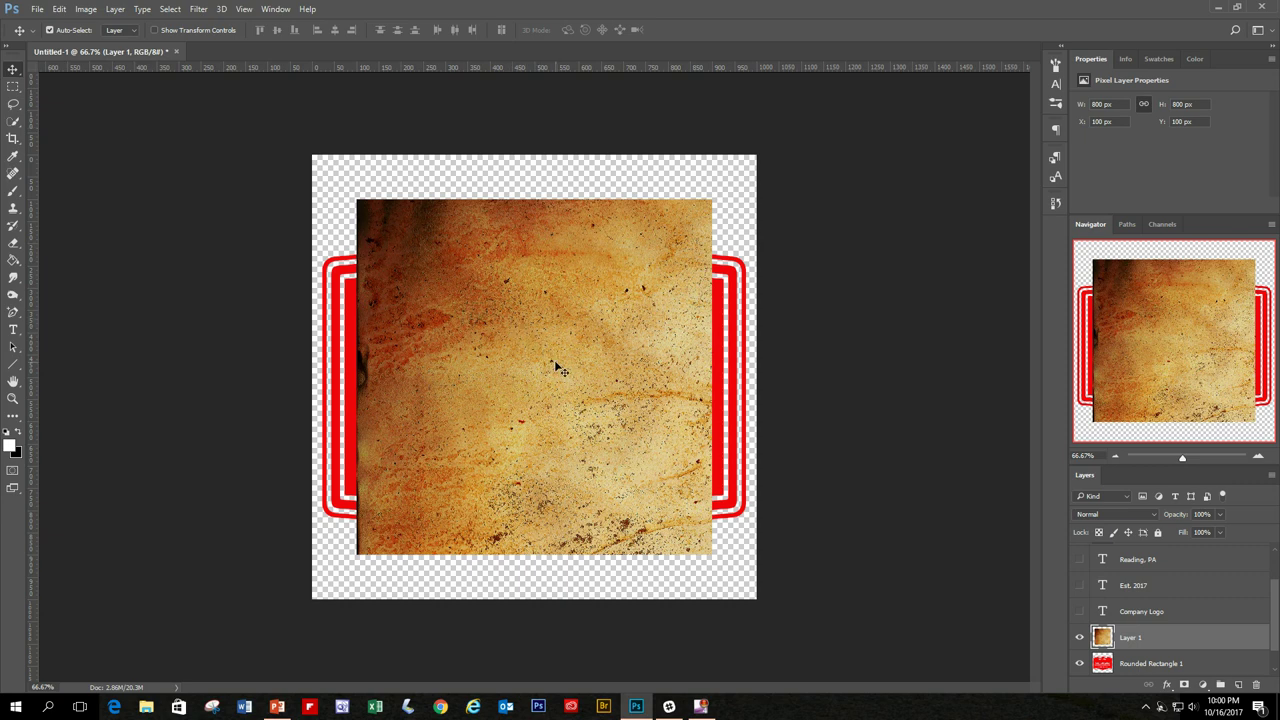
drag(554, 360, 509, 321)
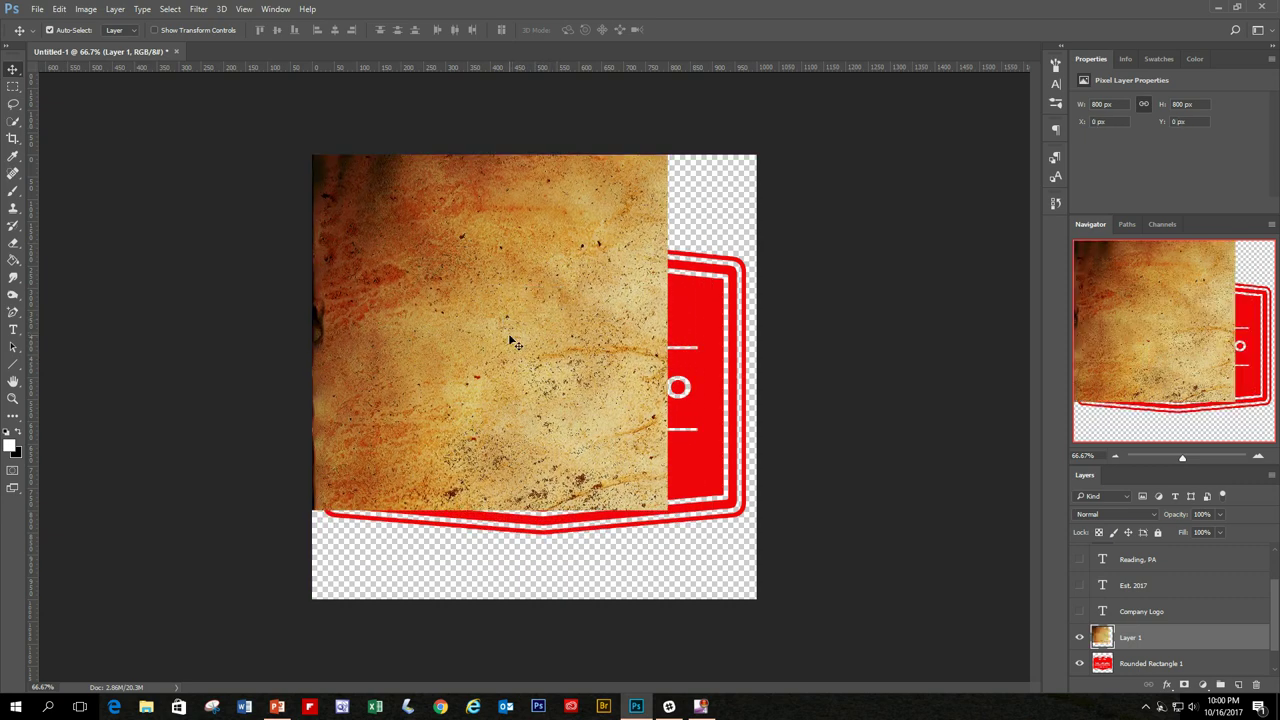
click(86, 9)
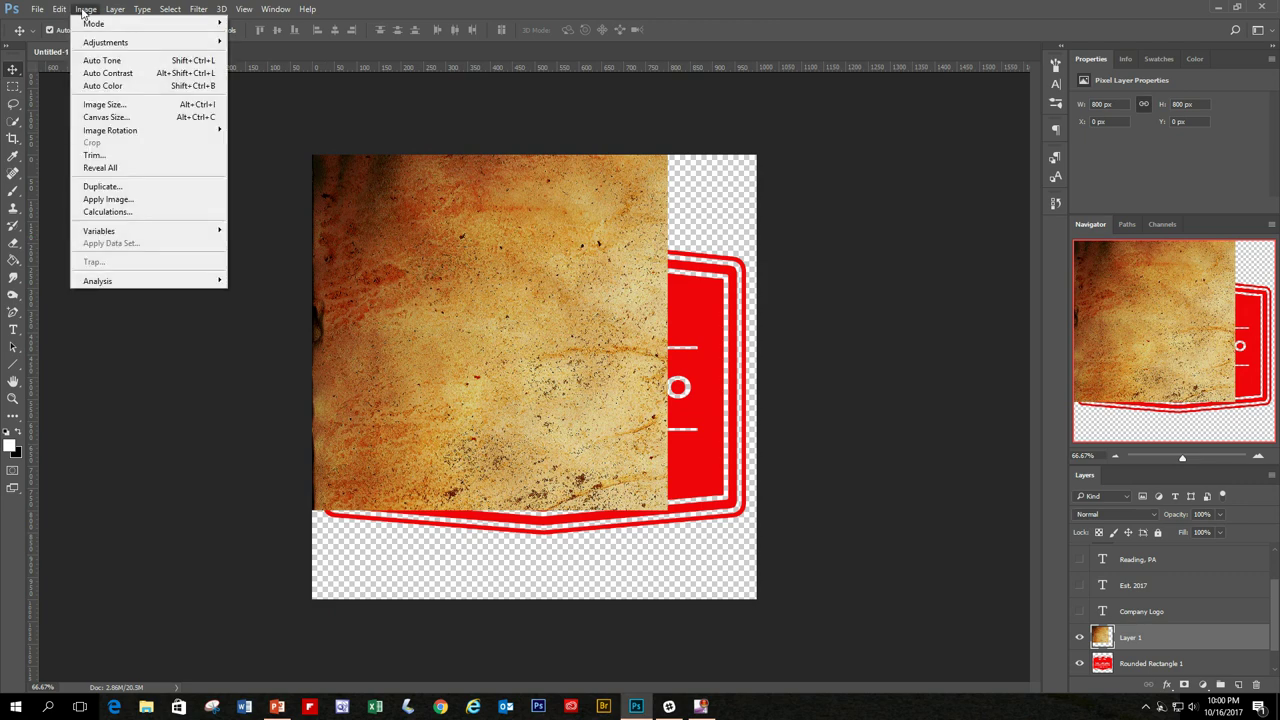
mouse_move(59, 9)
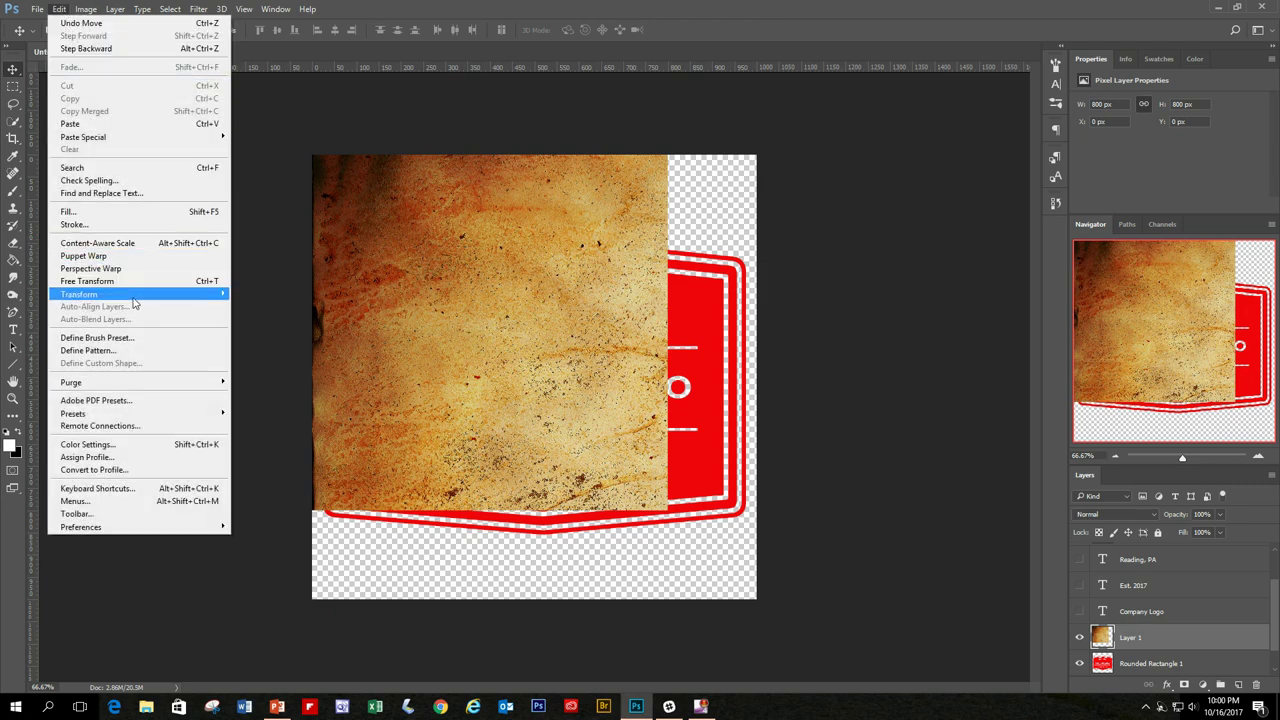
mouse_move(133, 298)
click(275, 312)
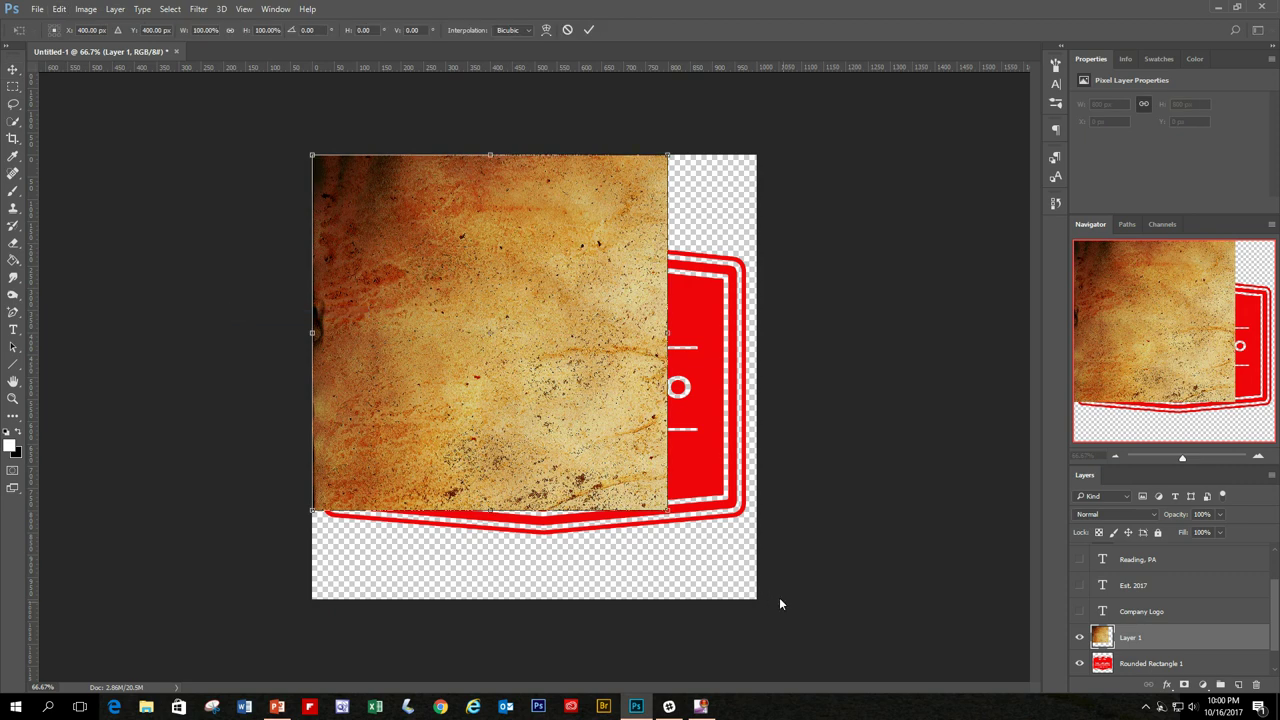
drag(668, 512, 757, 598)
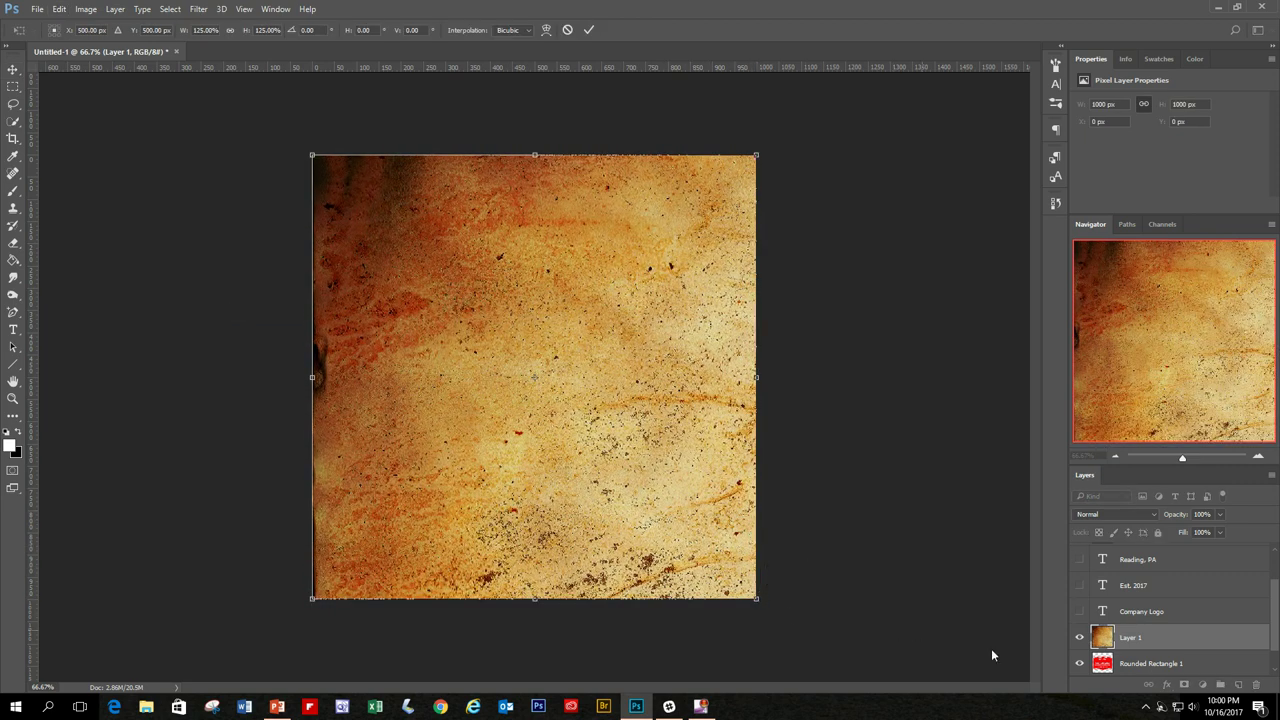
scroll(1276, 637, down, 1)
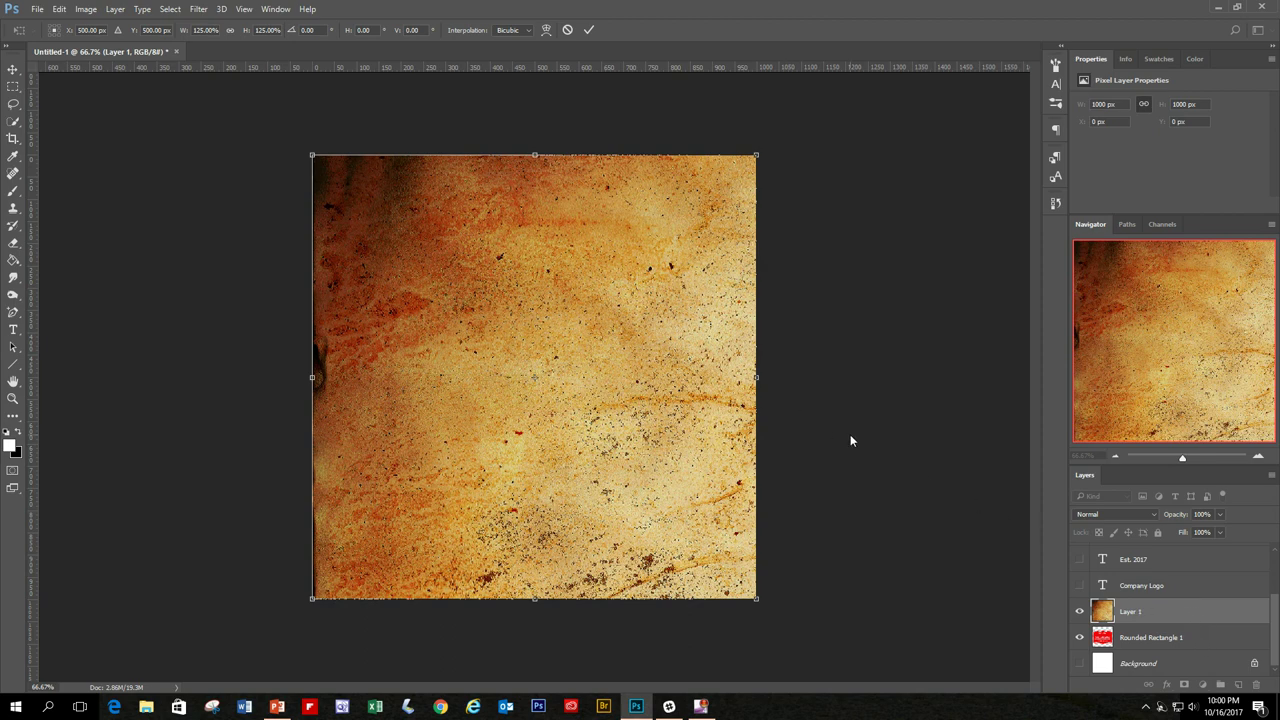
click(588, 29)
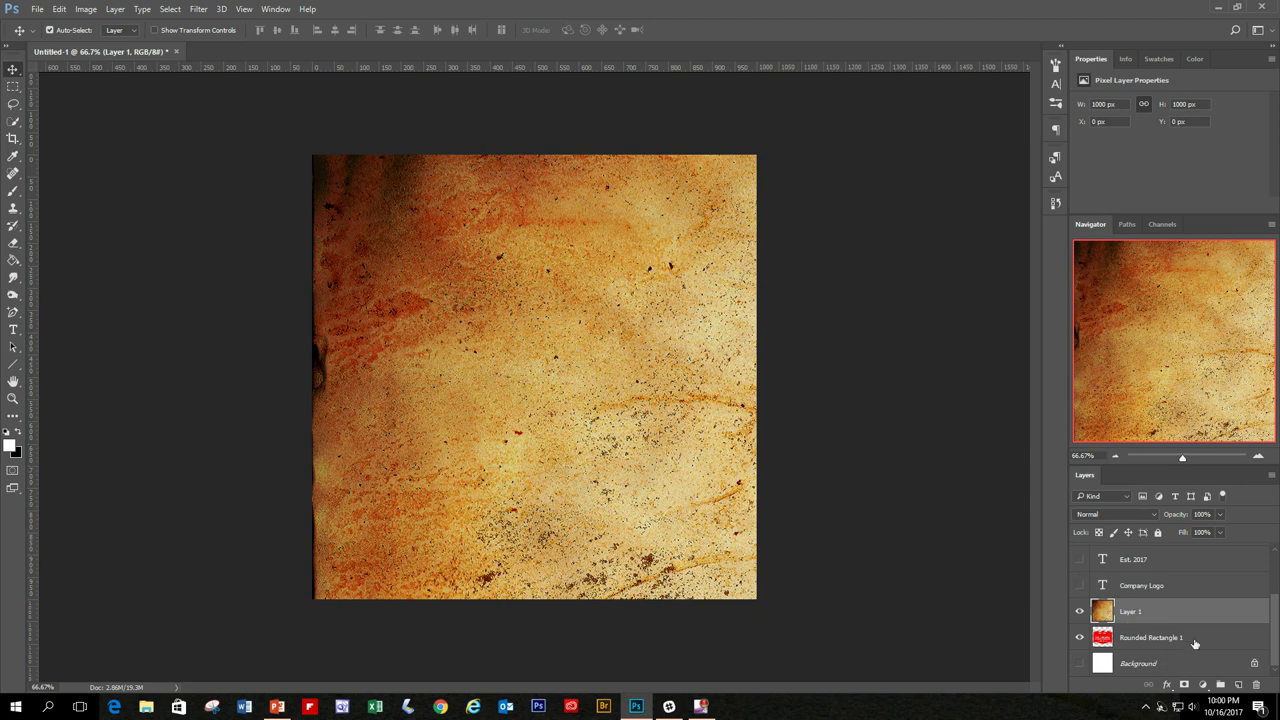
Move the badge layer above the texture and give it a smooth Inner Bevel with 469% depth and 1 px size
drag(1195, 644, 1185, 610)
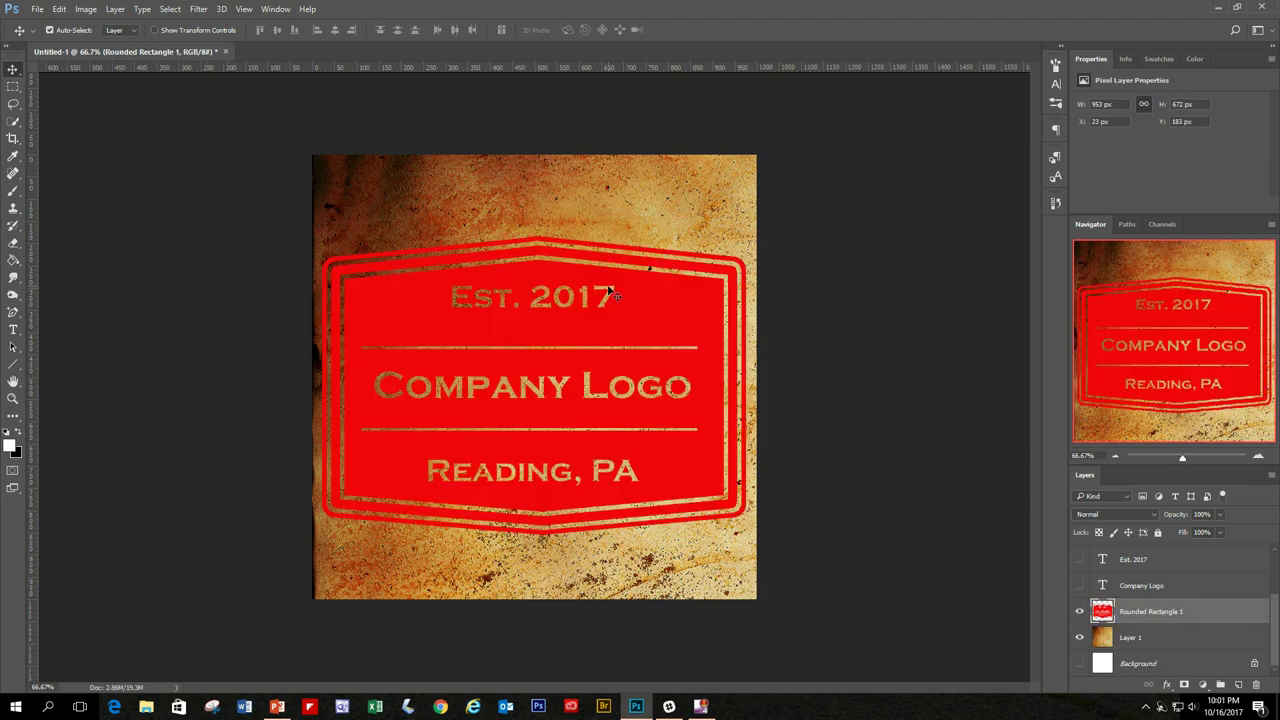
double_click(1204, 612)
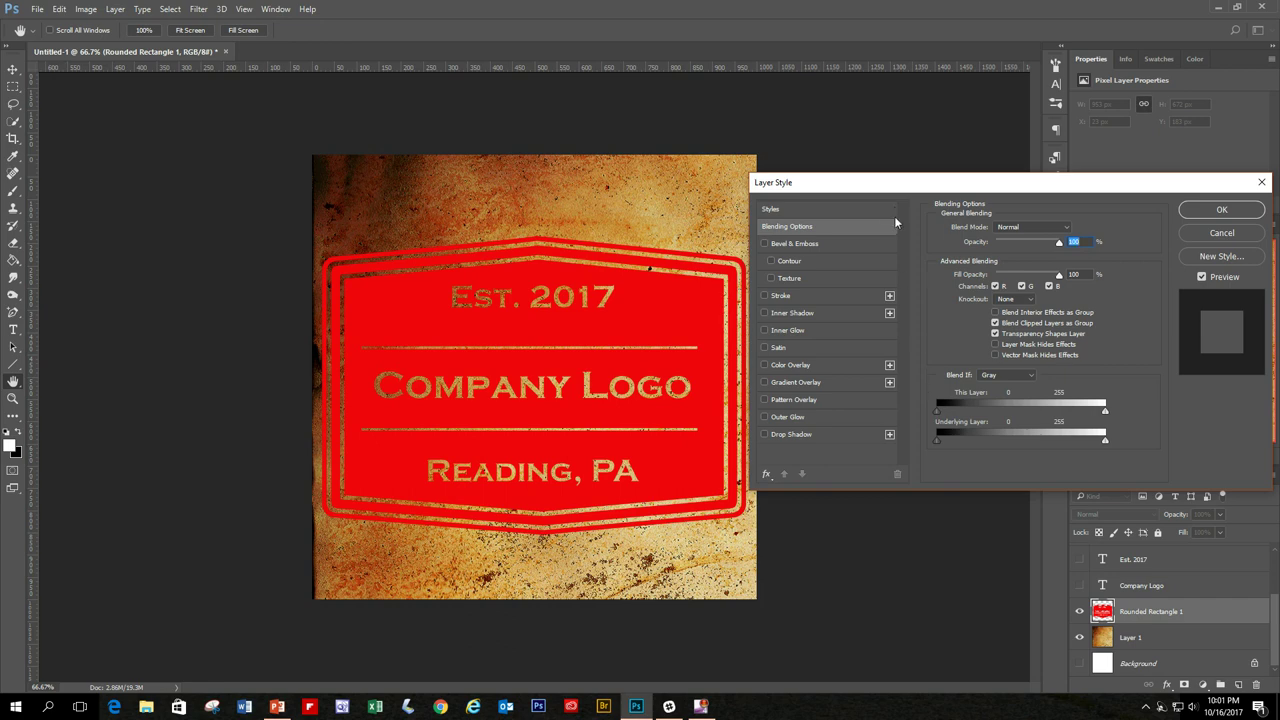
drag(888, 189, 889, 188)
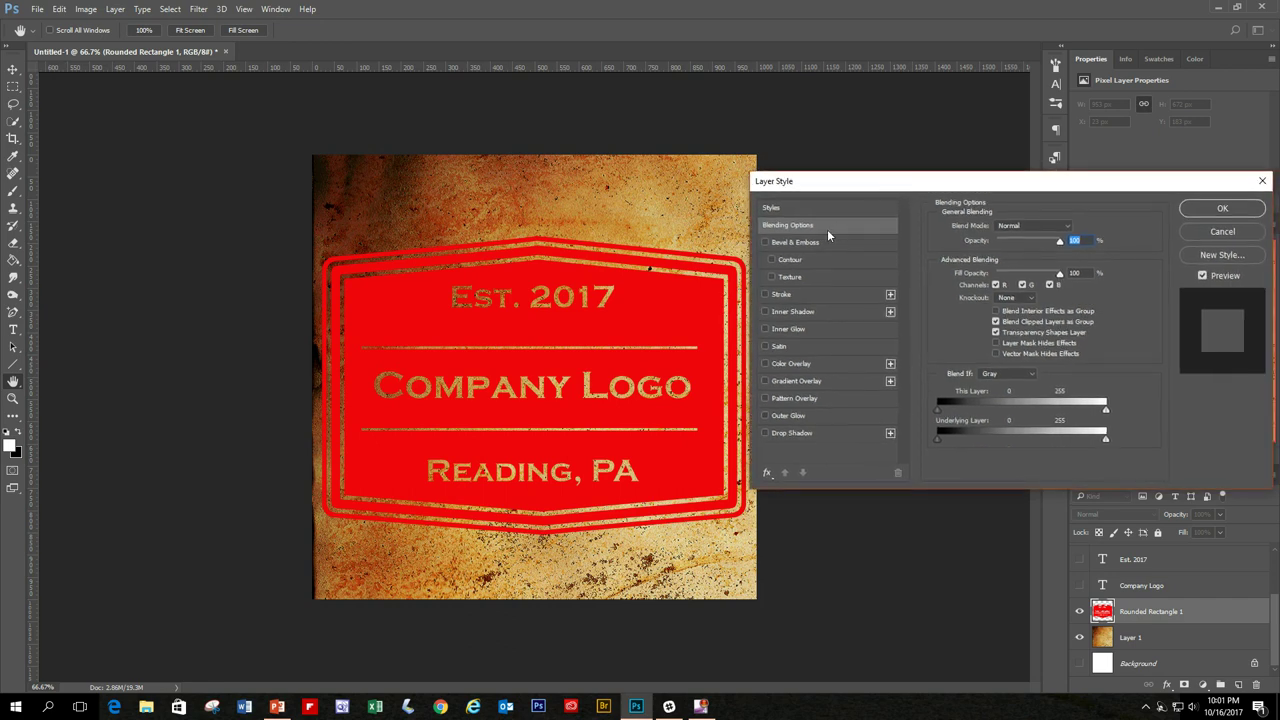
click(766, 242)
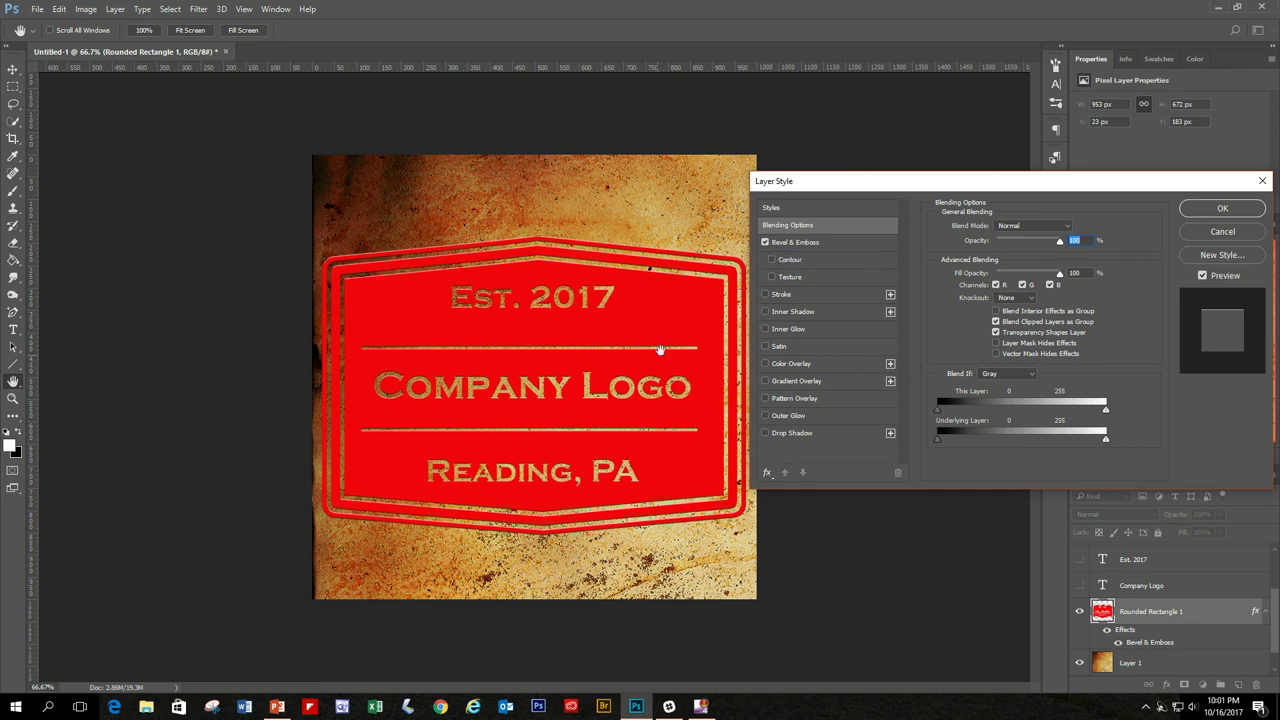
click(840, 240)
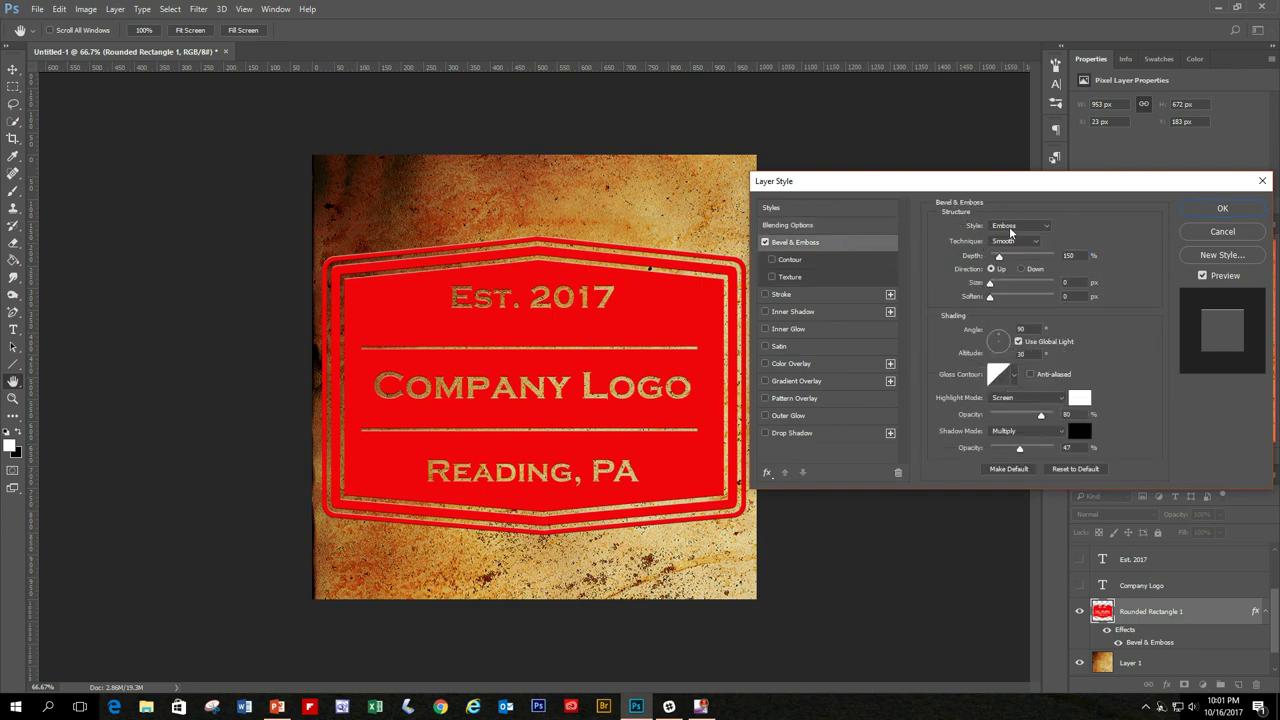
click(1046, 225)
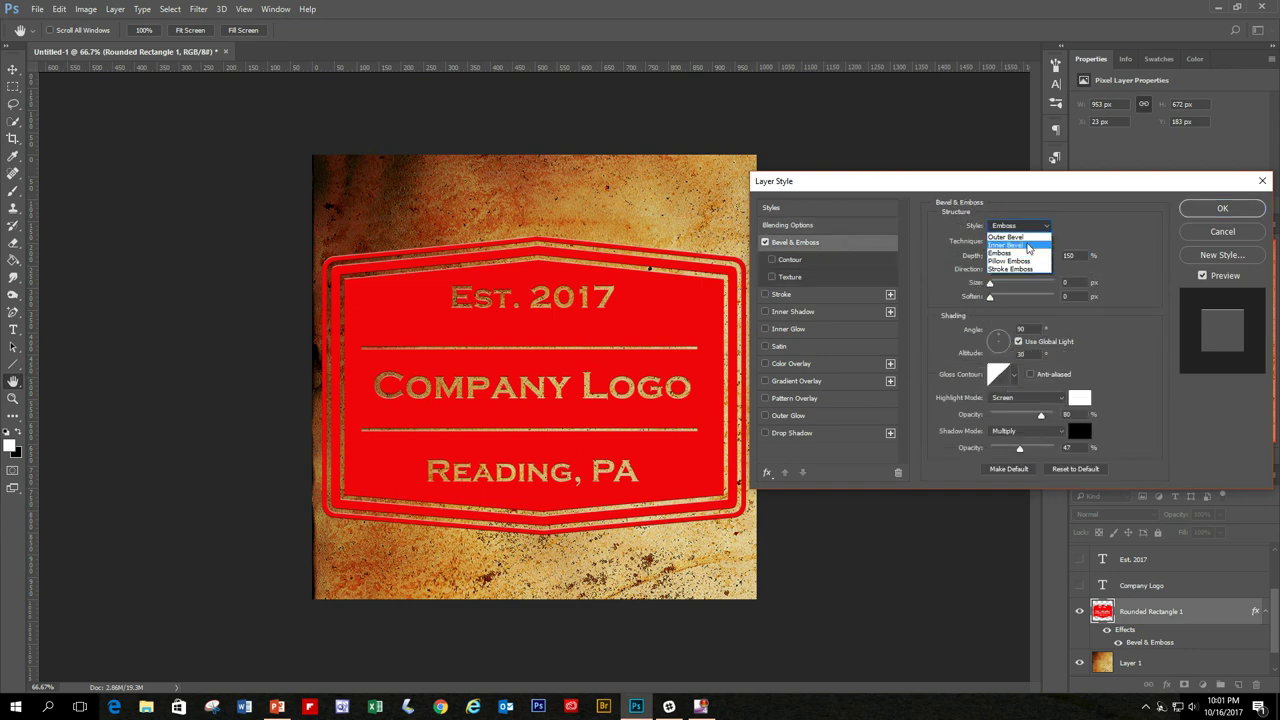
click(1030, 246)
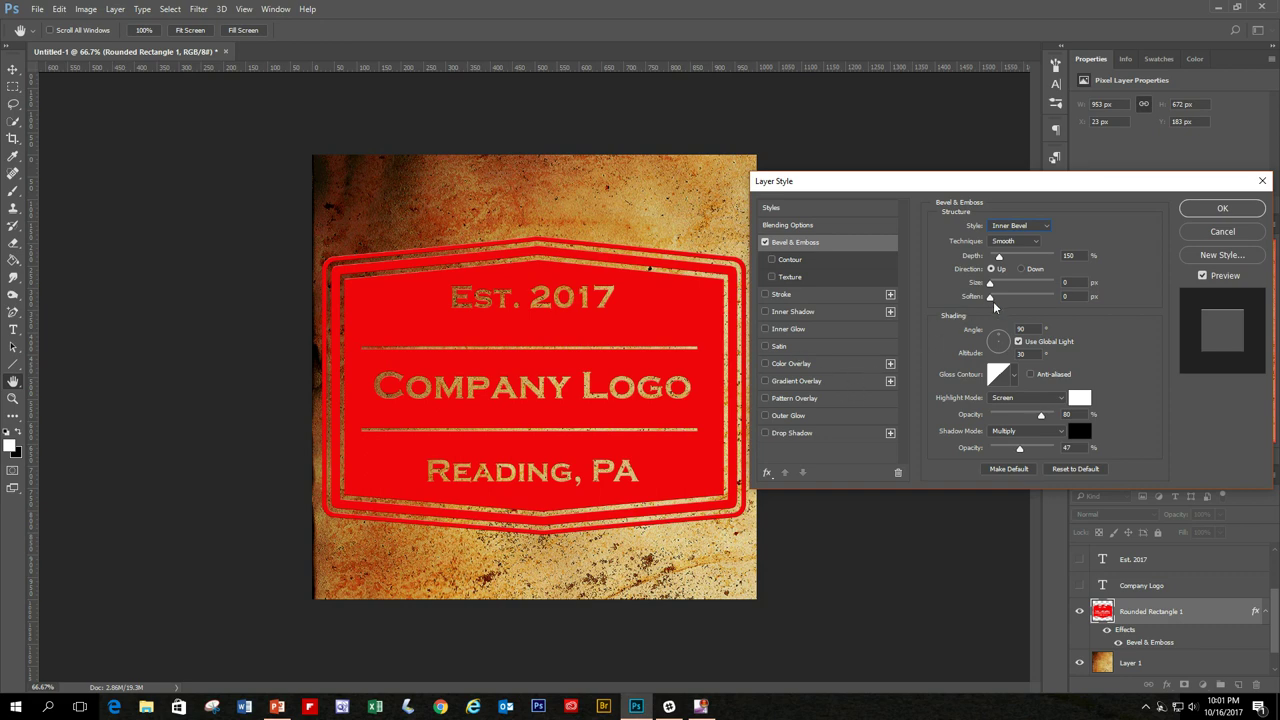
drag(999, 257, 1021, 255)
drag(990, 283, 991, 285)
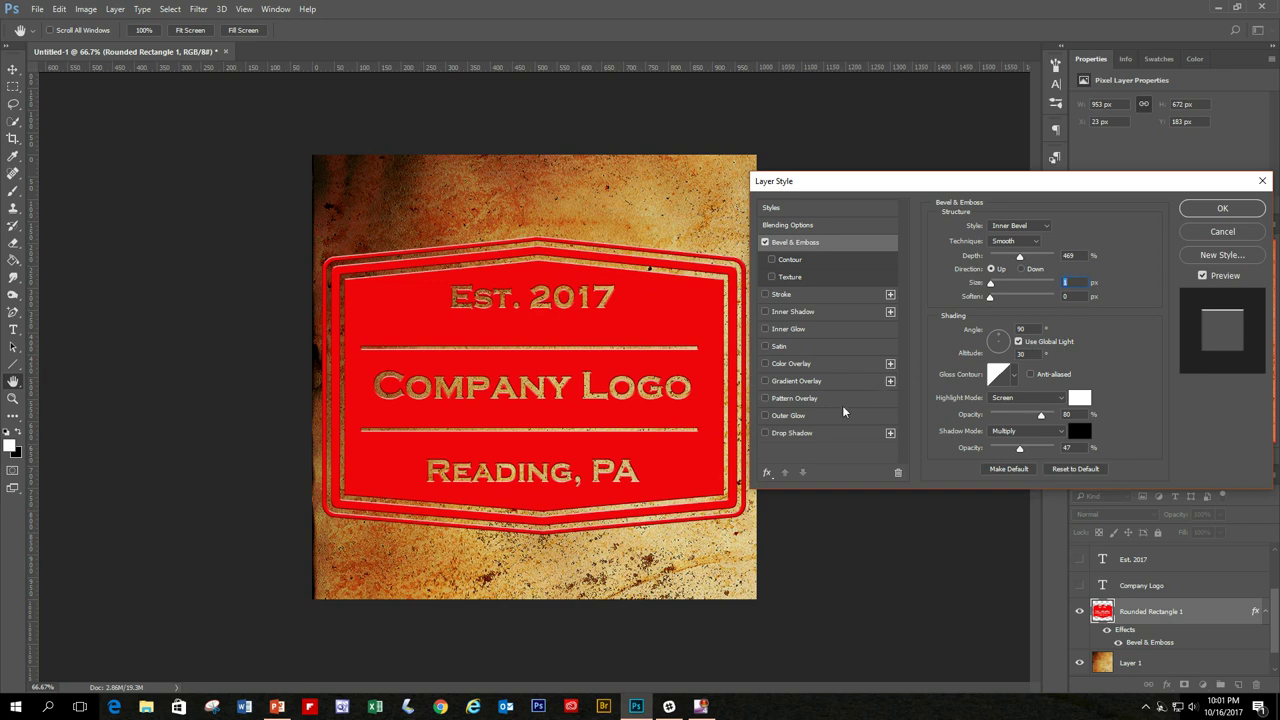
Add a black-to-white linear Gradient Overlay to the badge layer and display its settings
click(766, 380)
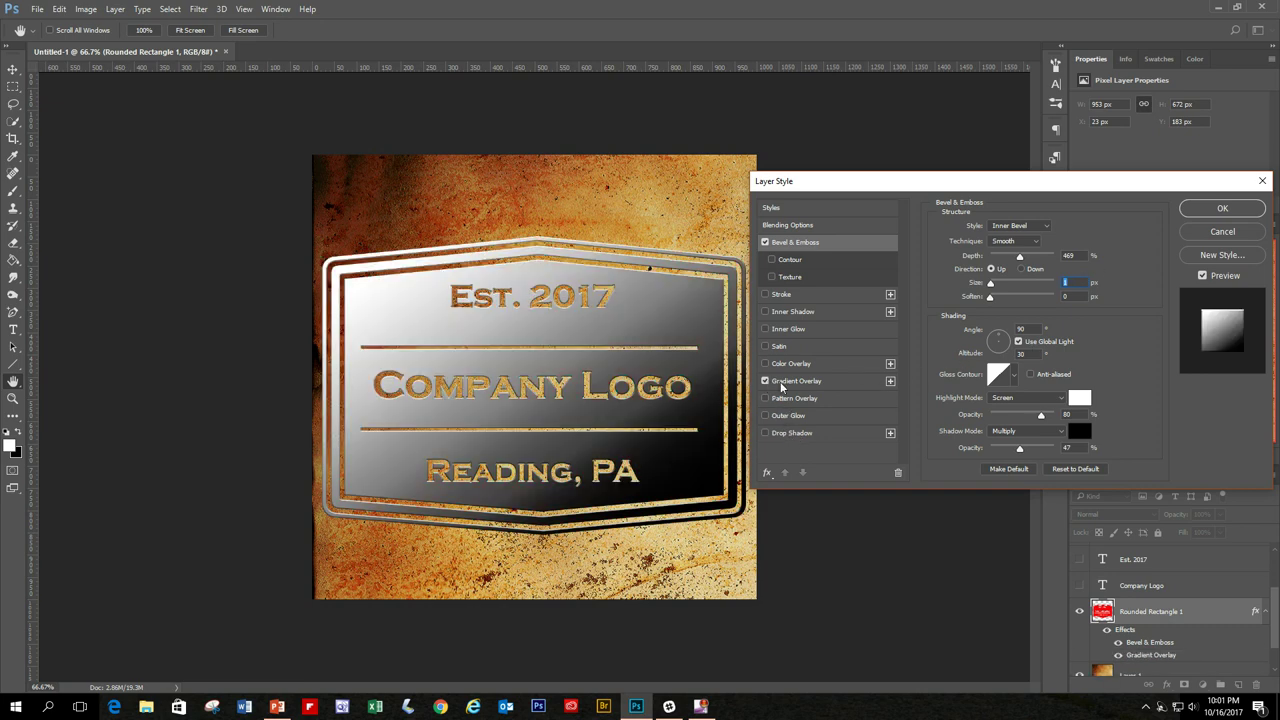
click(802, 381)
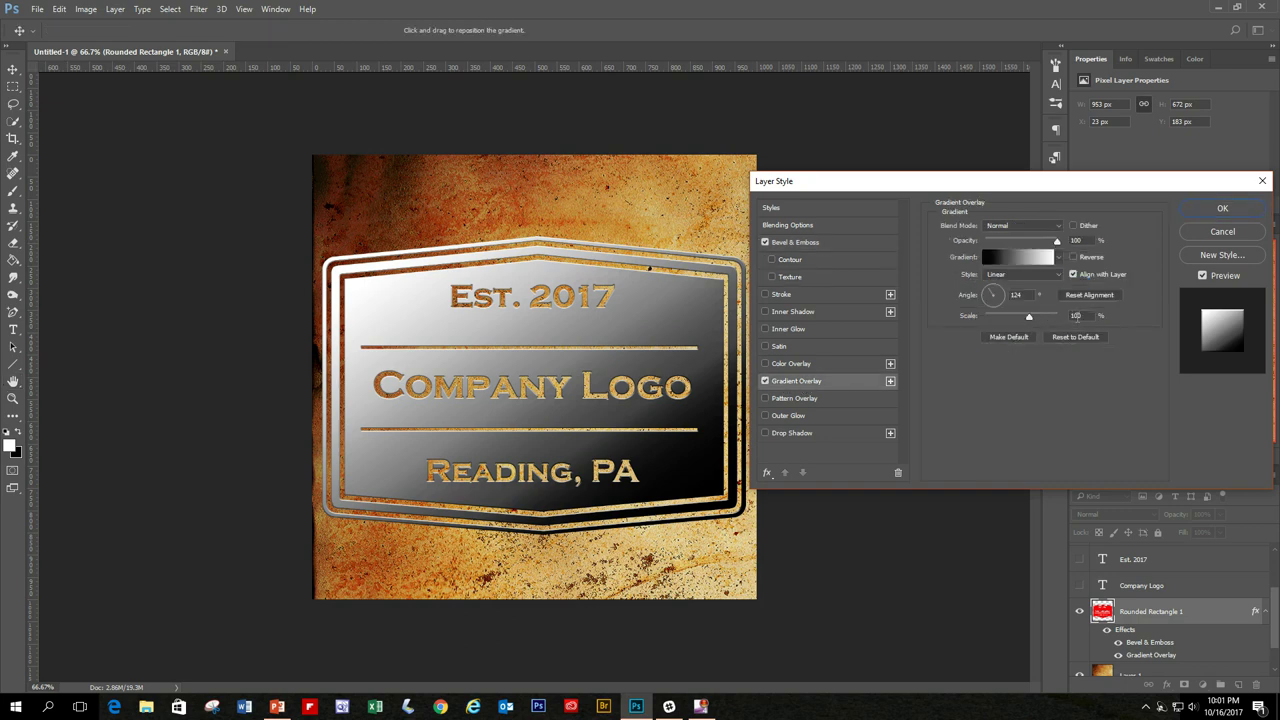
Try the Overlay blend mode on the badge's gradient overlay, then return it to Normal
click(1058, 226)
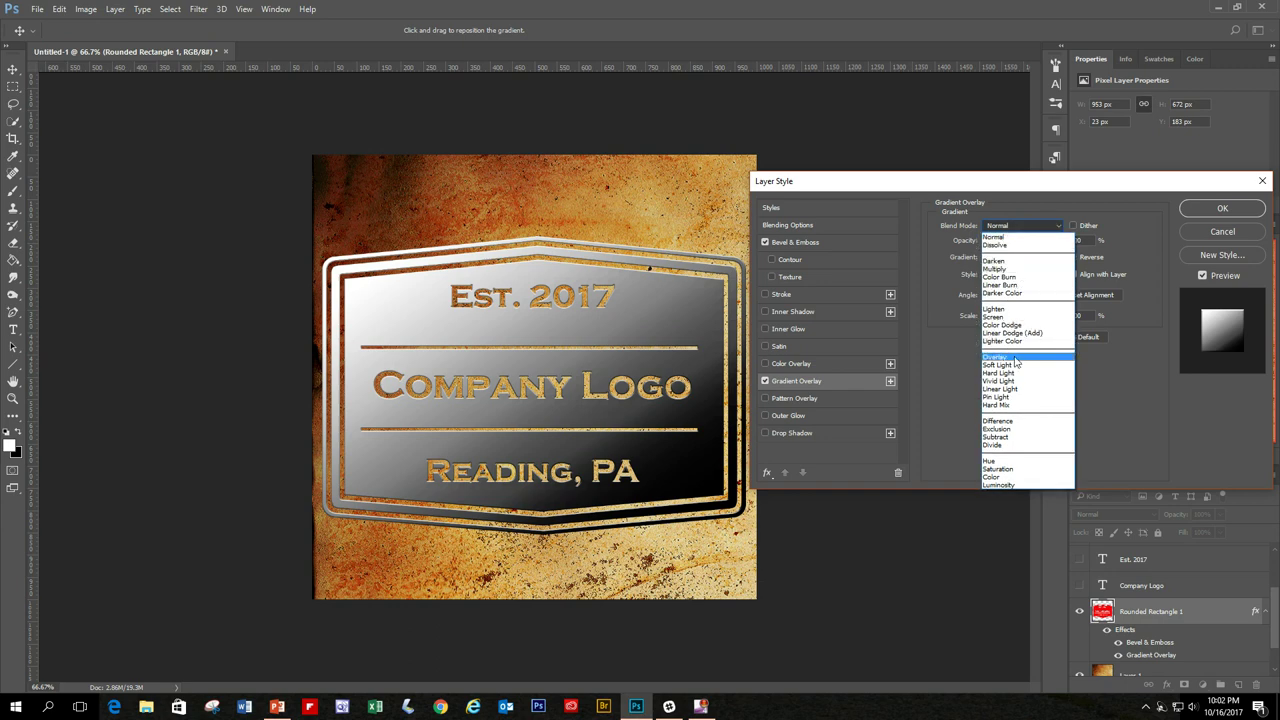
click(1014, 358)
click(1059, 259)
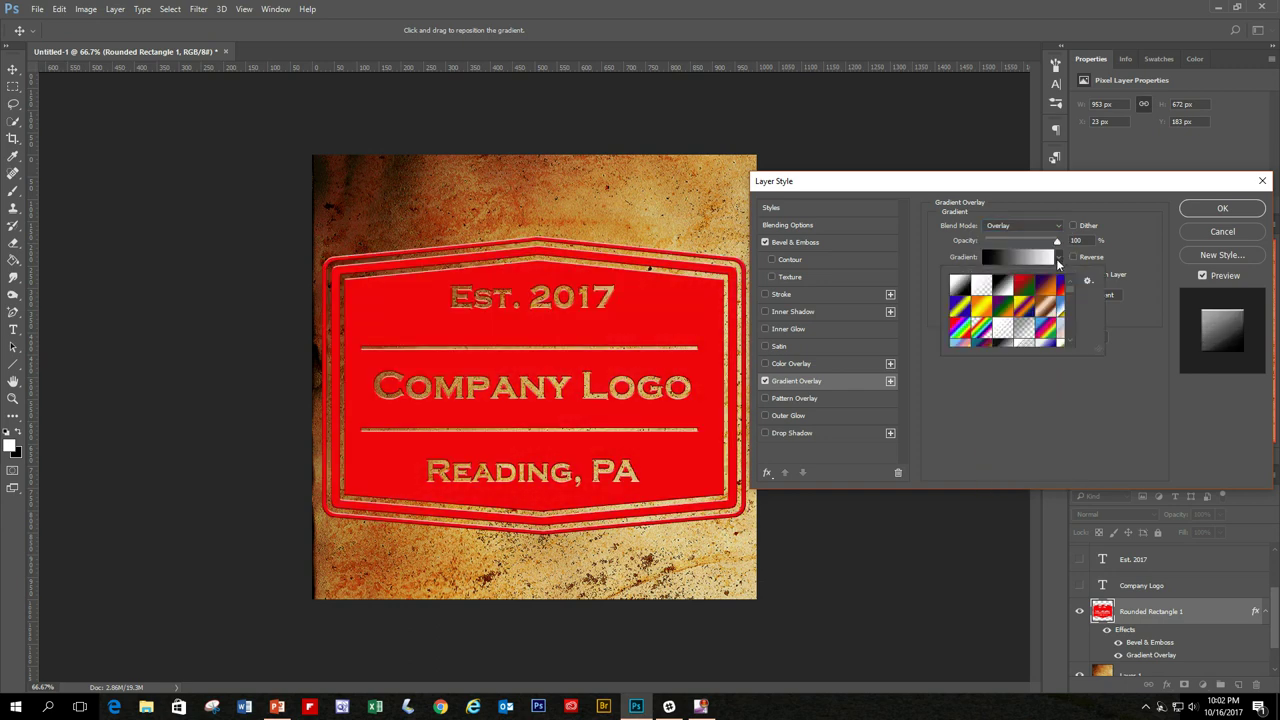
click(1059, 260)
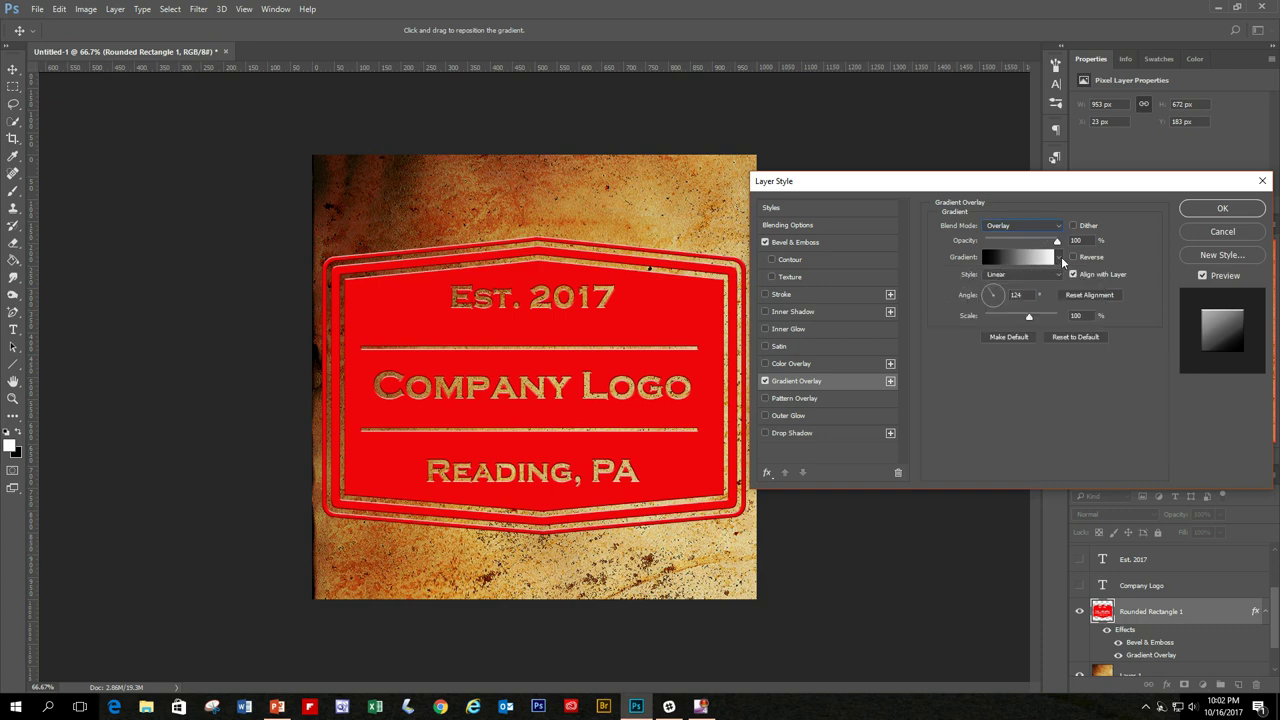
click(1062, 229)
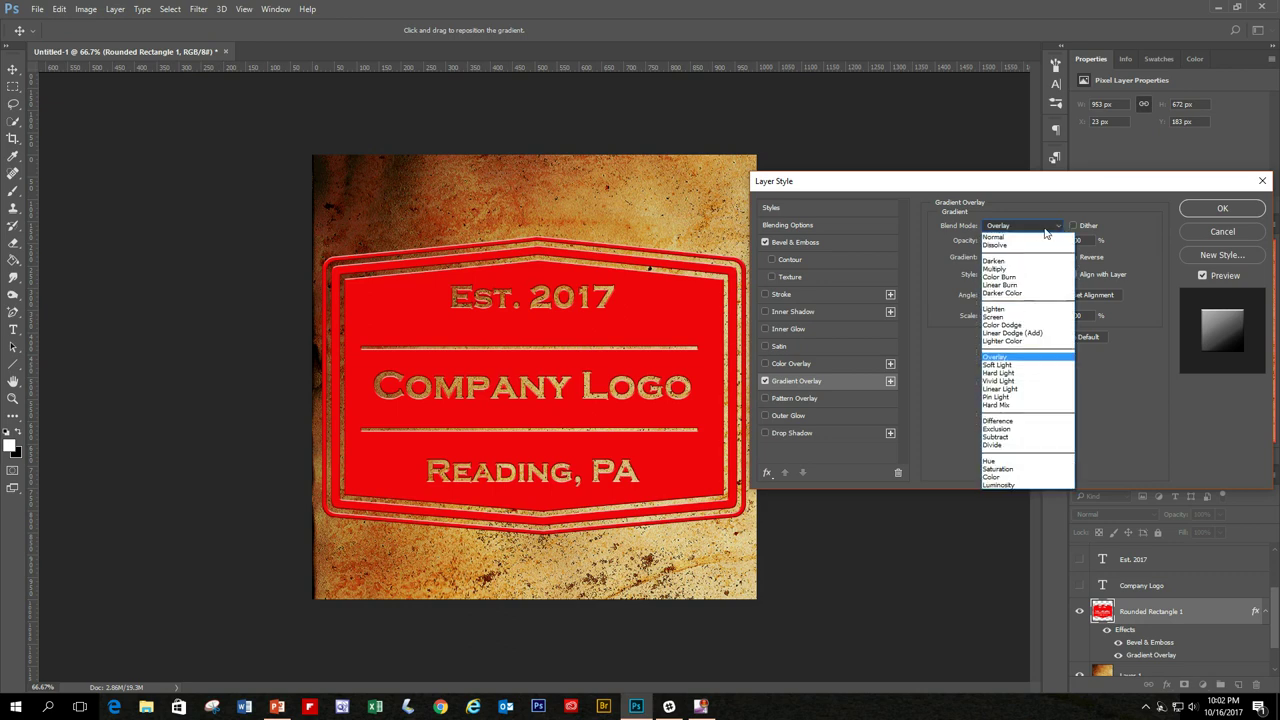
click(1045, 236)
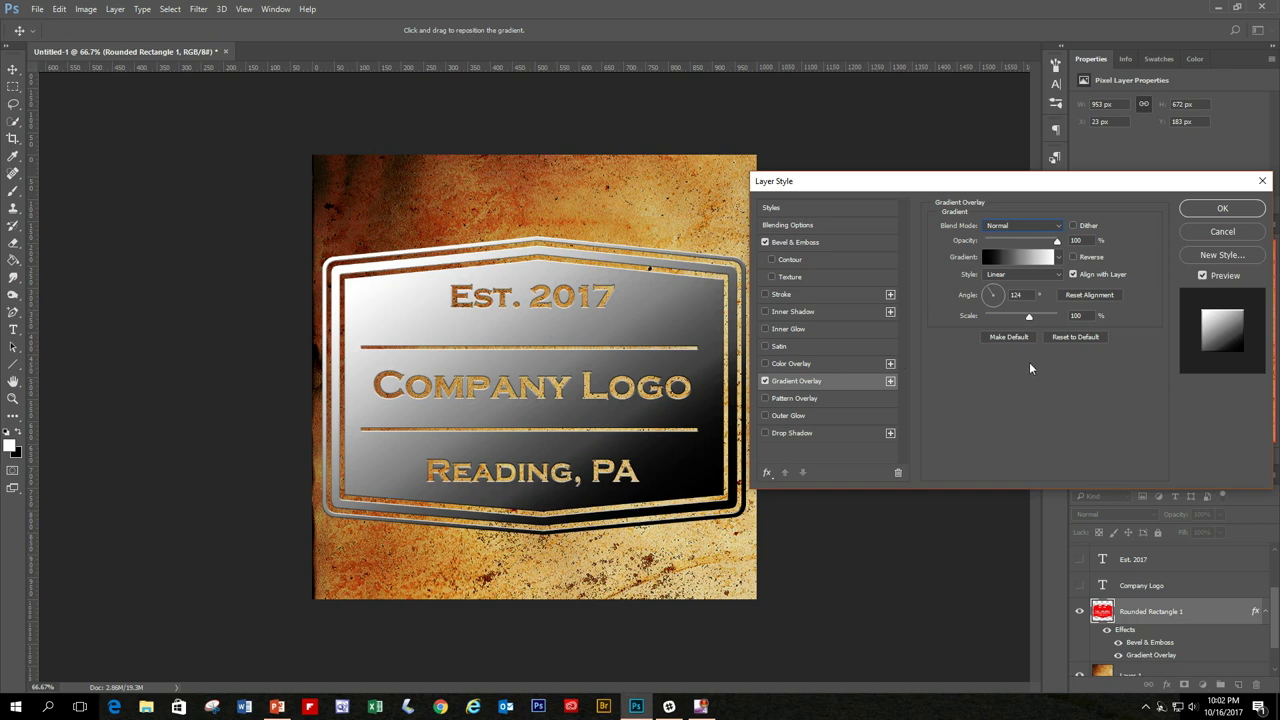
Lower the gradient overlay's opacity to 43%, add a gray grain Pattern Overlay at about 32% opacity, and apply the layer style
drag(1057, 245, 1017, 248)
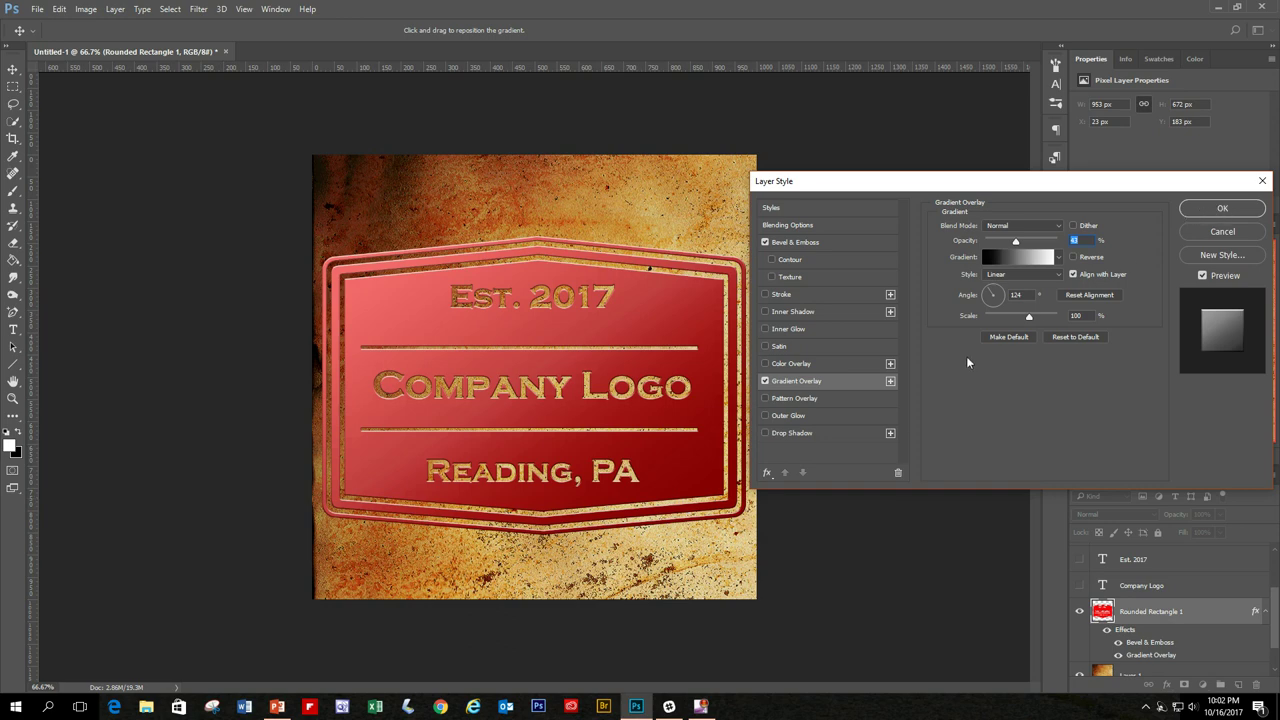
click(765, 399)
click(834, 404)
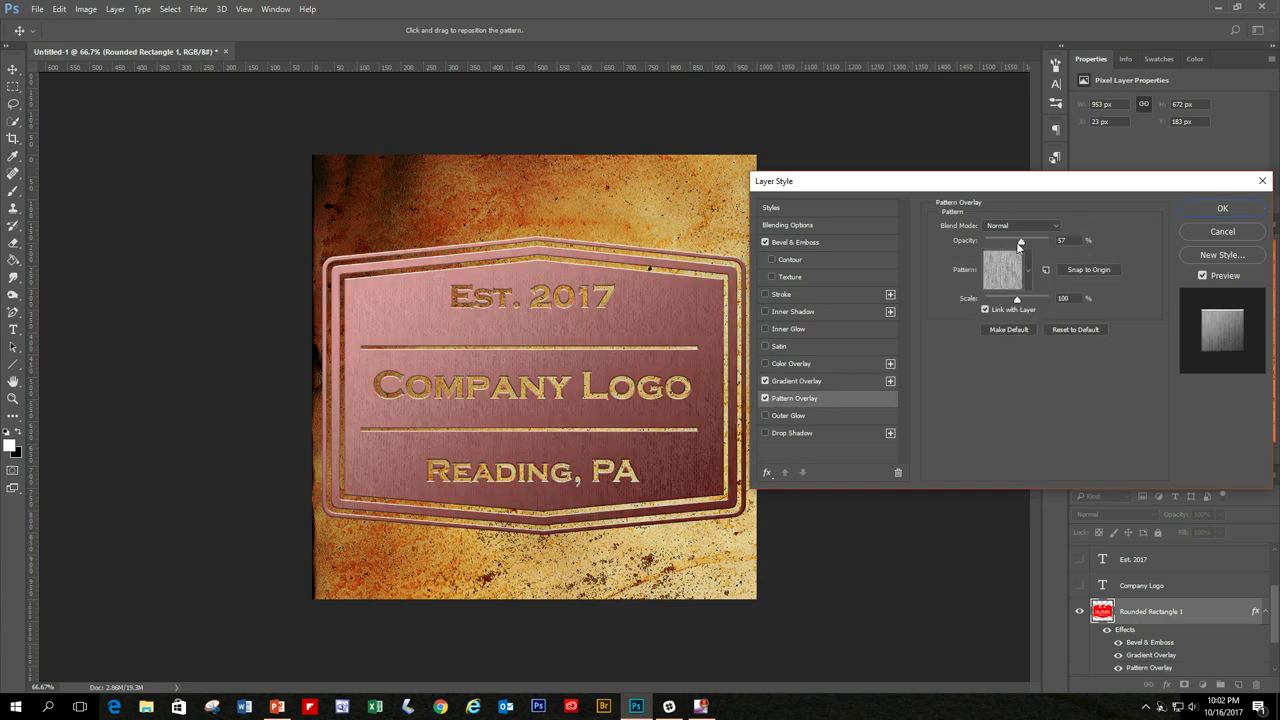
drag(1021, 246, 1005, 250)
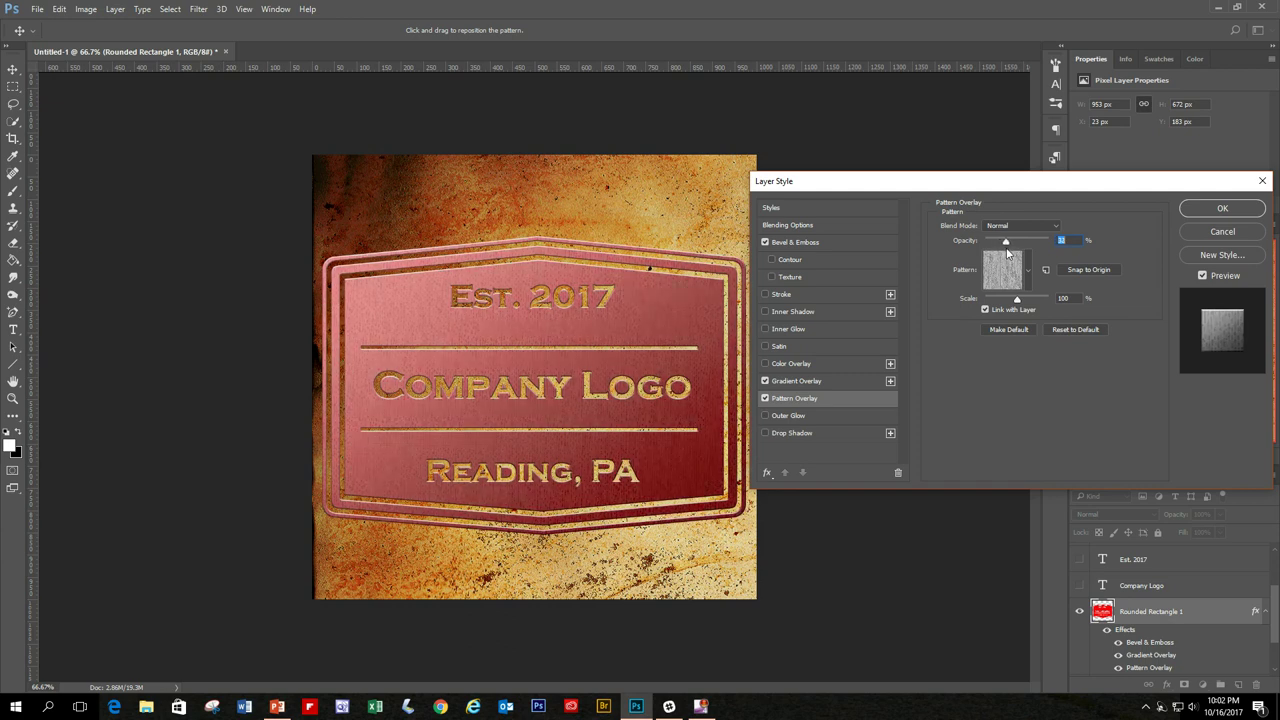
drag(1007, 251, 1008, 252)
click(1220, 208)
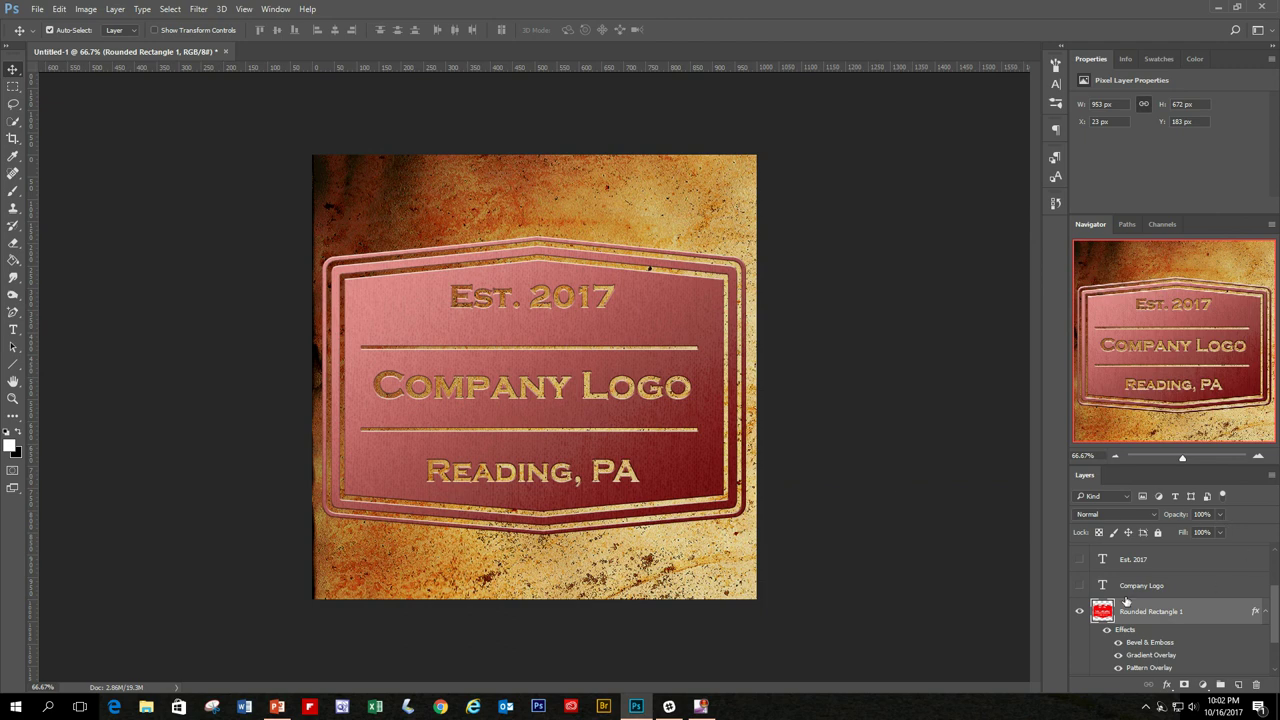